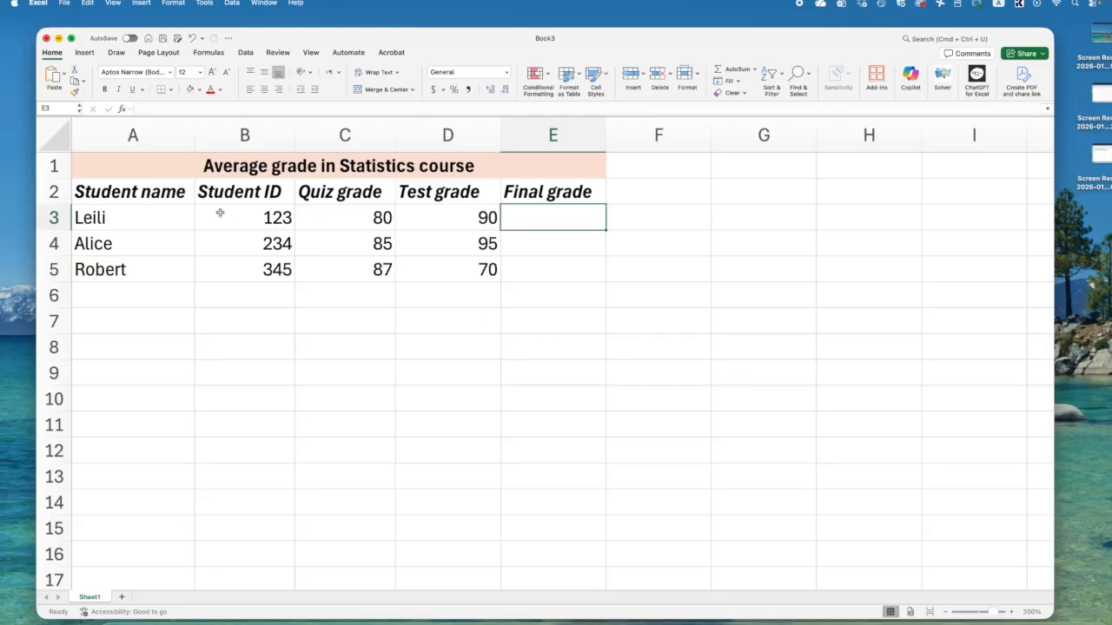
Examine the grade table in A1:E5, looking over the student rows and the quiz, test and final grade columns.
{"action": "left_click_drag", "start_coordinate": [144, 173], "coordinate": [443, 276]}
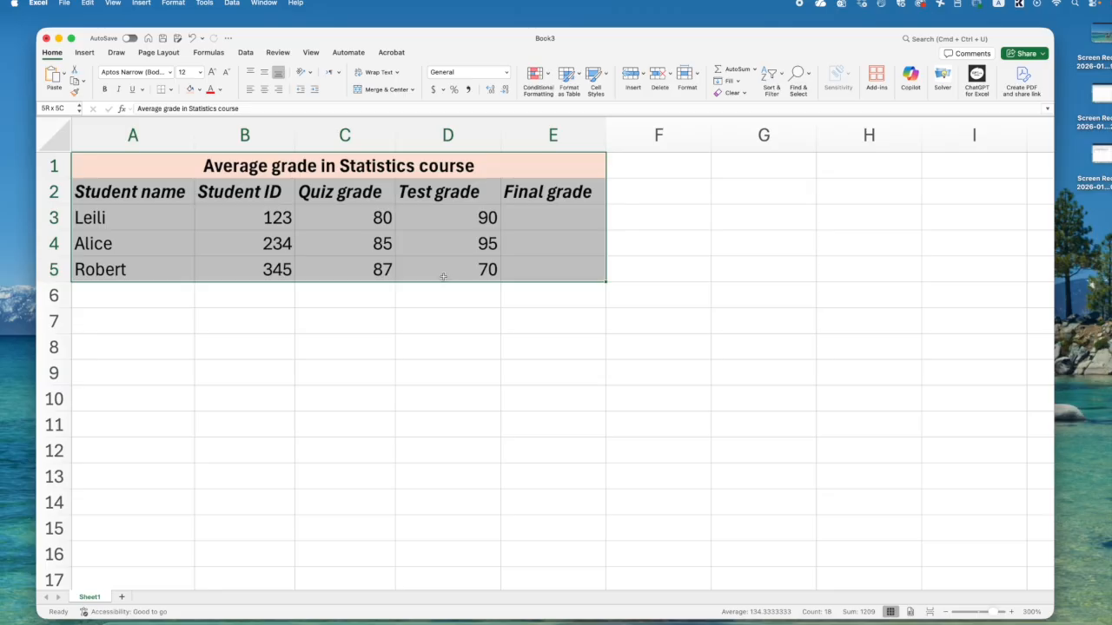
{"action": "left_click", "coordinate": [243, 244]}
{"action": "left_click_drag", "start_coordinate": [139, 218], "coordinate": [521, 276]}
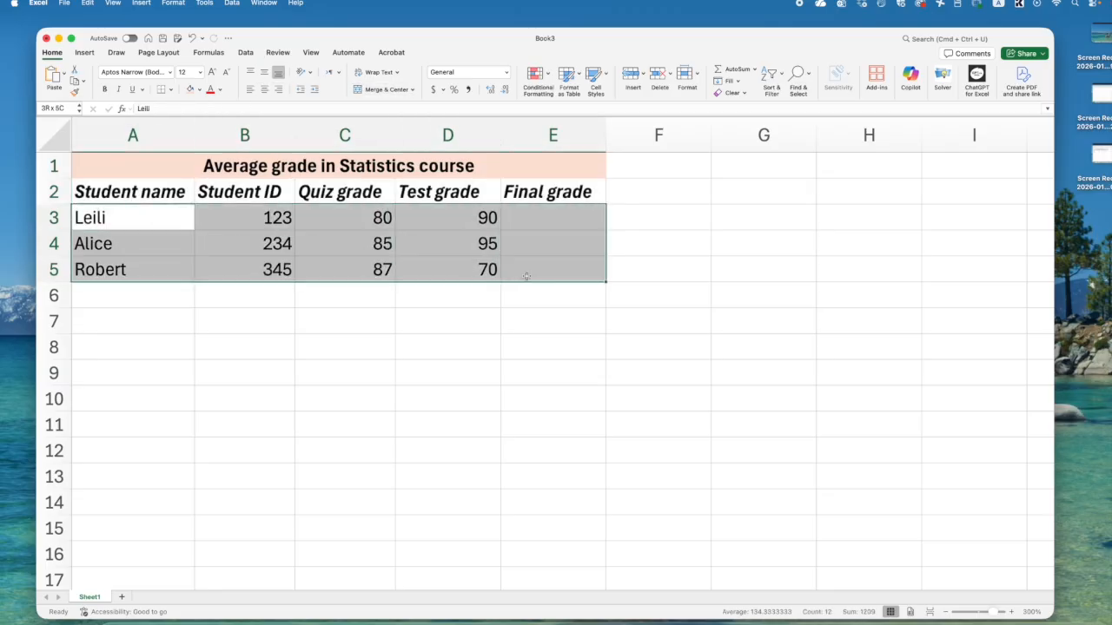
{"action": "left_click", "coordinate": [241, 251]}
{"action": "left_click_drag", "start_coordinate": [117, 210], "coordinate": [522, 272]}
{"action": "left_click", "coordinate": [553, 221]}
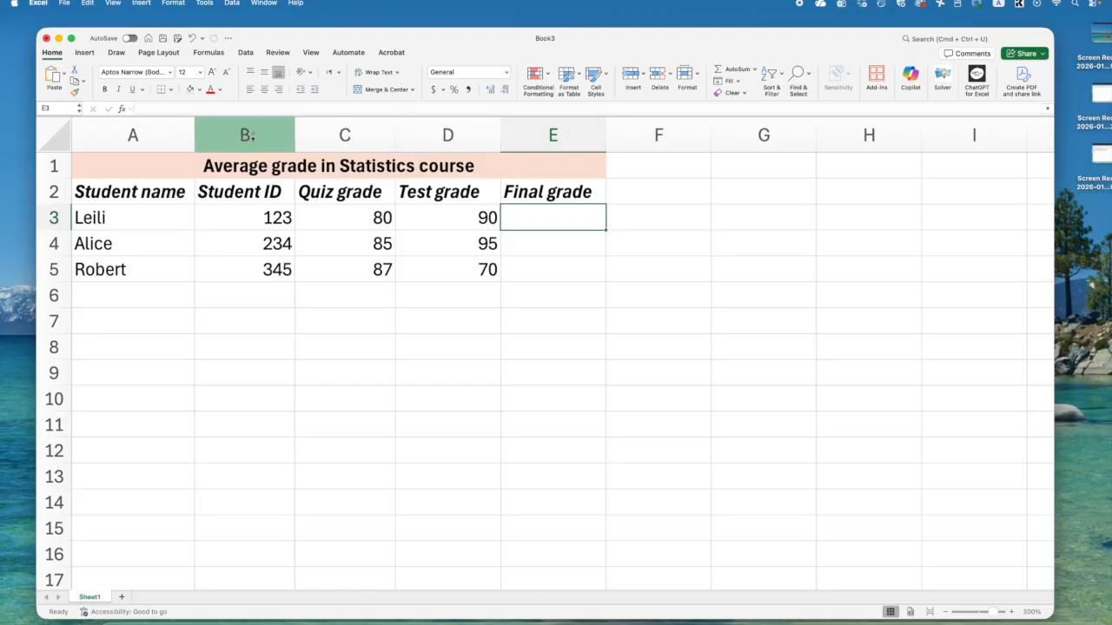
{"action": "left_click_drag", "start_coordinate": [104, 227], "coordinate": [541, 280]}
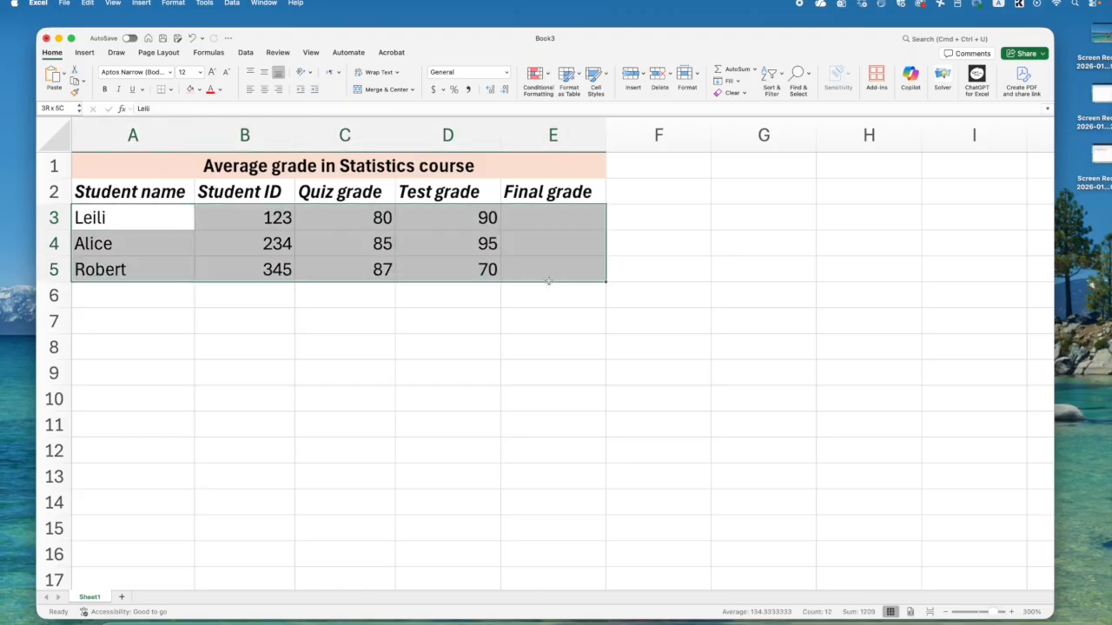
{"action": "left_click", "coordinate": [208, 226]}
{"action": "left_click_drag", "start_coordinate": [325, 208], "coordinate": [556, 271]}
Widen columns B, C and D slightly to give the Student ID, Quiz grade and Test grade headers more room.
{"action": "left_click_drag", "start_coordinate": [297, 134], "coordinate": [306, 134]}
{"action": "left_click_drag", "start_coordinate": [406, 134], "coordinate": [424, 135]}
{"action": "left_click_drag", "start_coordinate": [530, 134], "coordinate": [556, 135]}
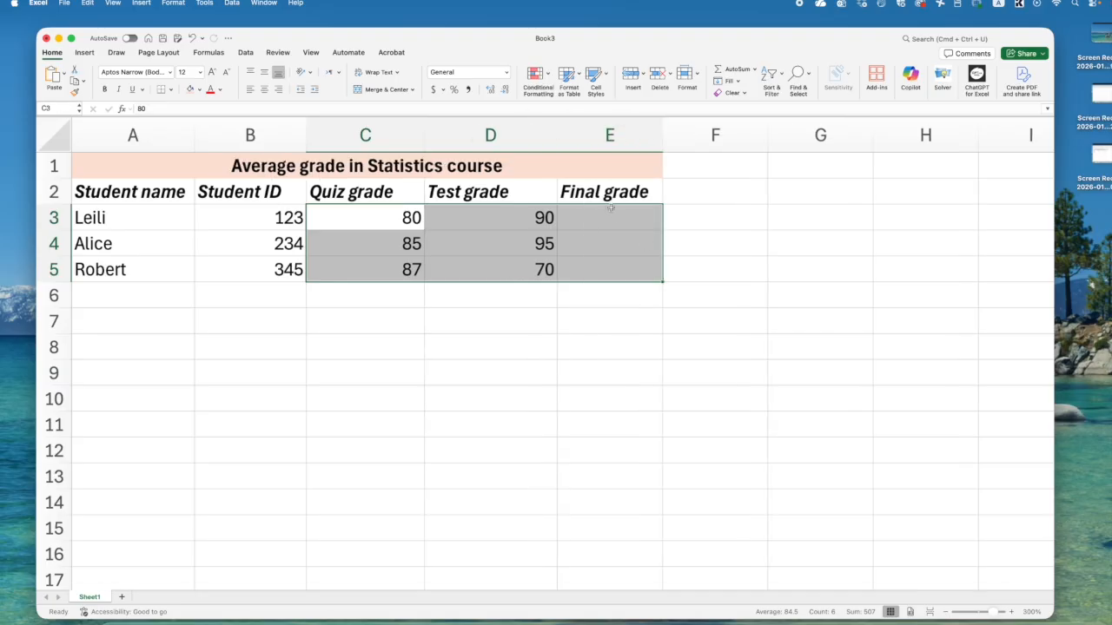
Append the weight (0.4) to the Quiz grade header in C2 and widen column C to fit it.
{"action": "double_click", "coordinate": [391, 200]}
{"action": "type", "text": "("}
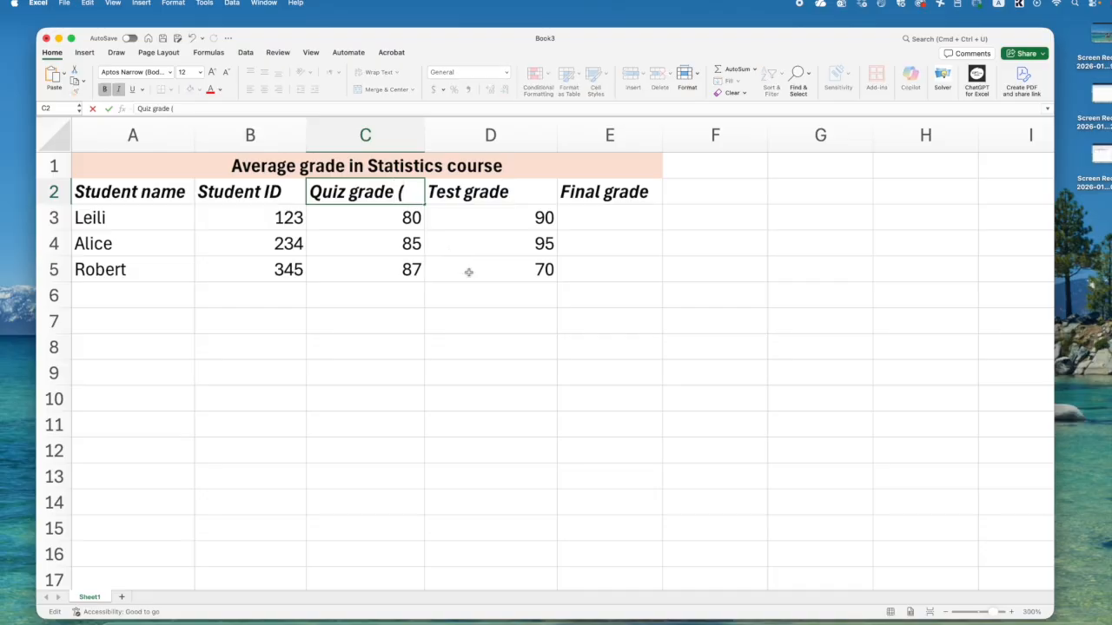
{"action": "type", "text": "0.4)"}
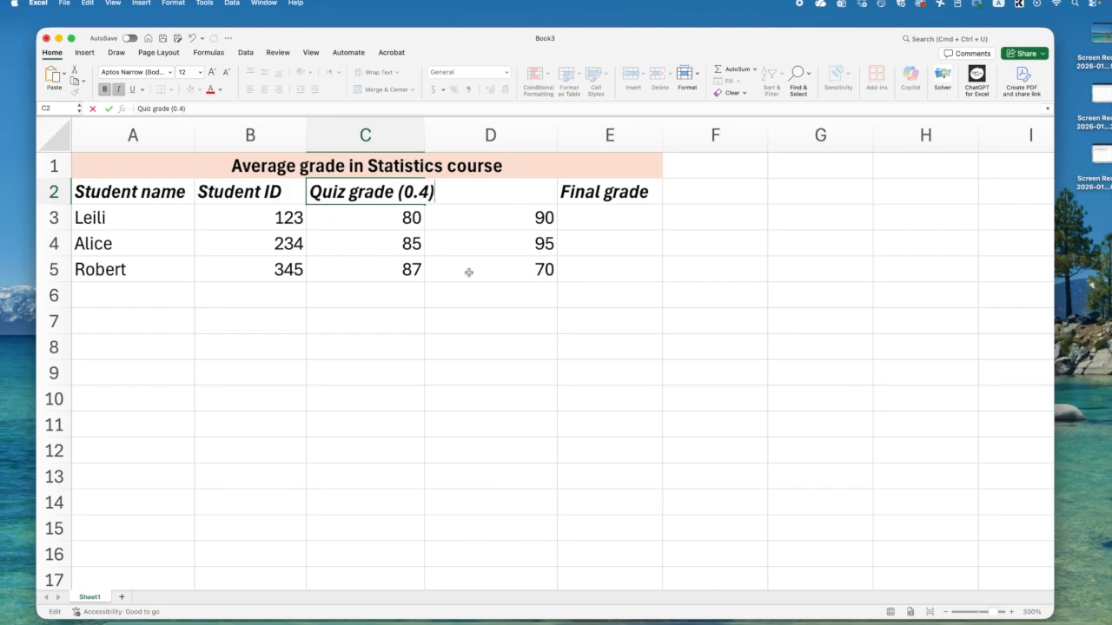
{"action": "key", "text": "Tab"}
{"action": "type", "text": "Test grade"}
{"action": "key", "text": "Return"}
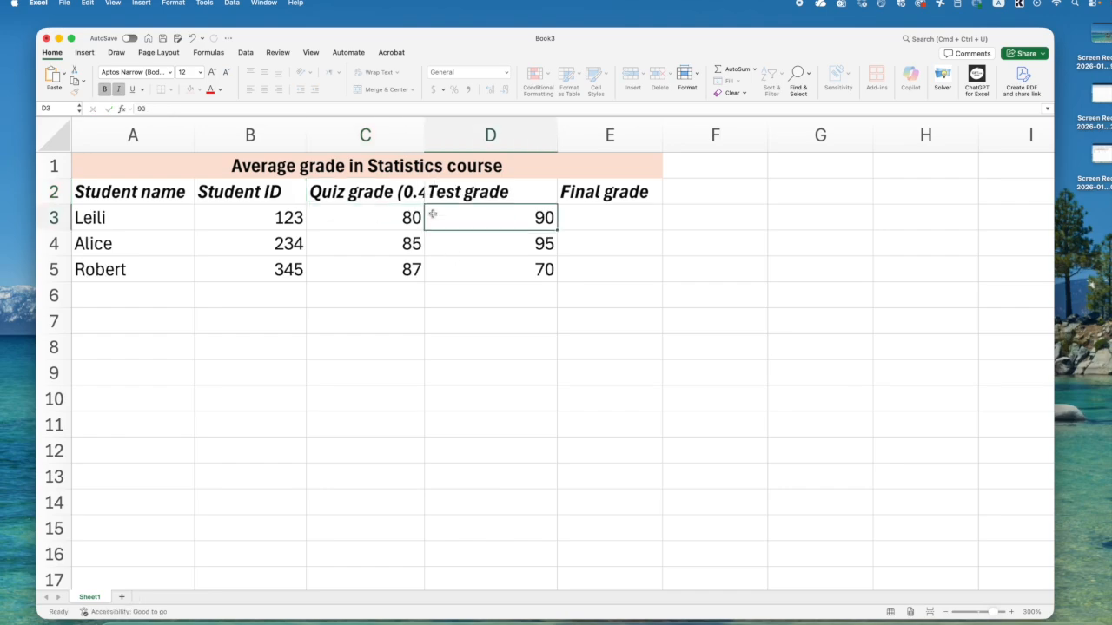
{"action": "left_click_drag", "start_coordinate": [428, 134], "coordinate": [447, 134]}
Append the weight (0.6) to the Test grade header in D2.
{"action": "double_click", "coordinate": [535, 192]}
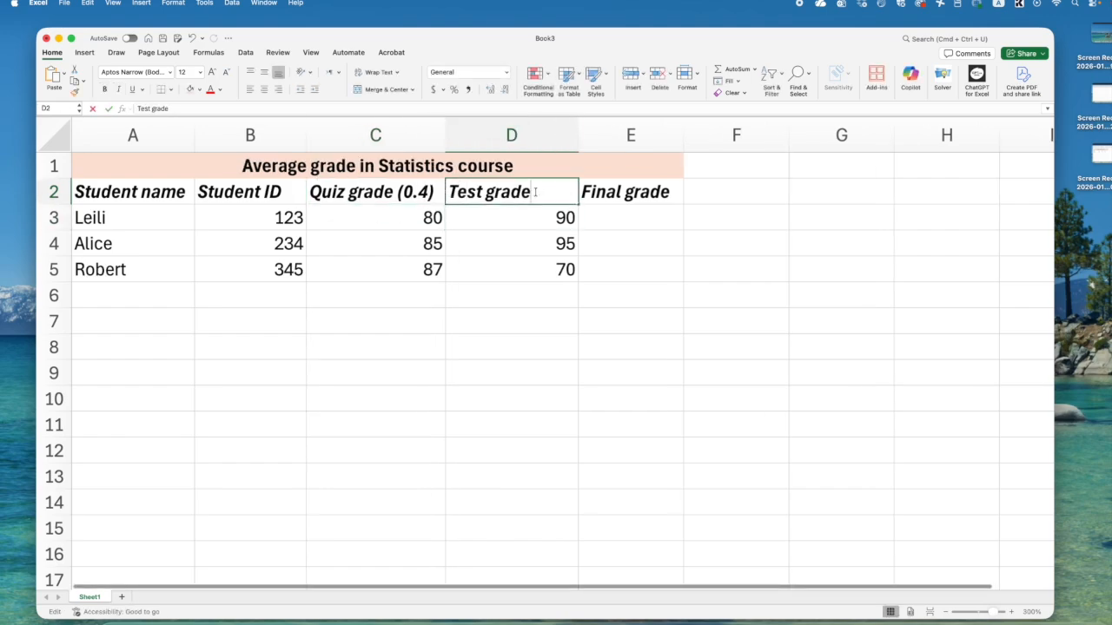
{"action": "type", "text": "(0."}
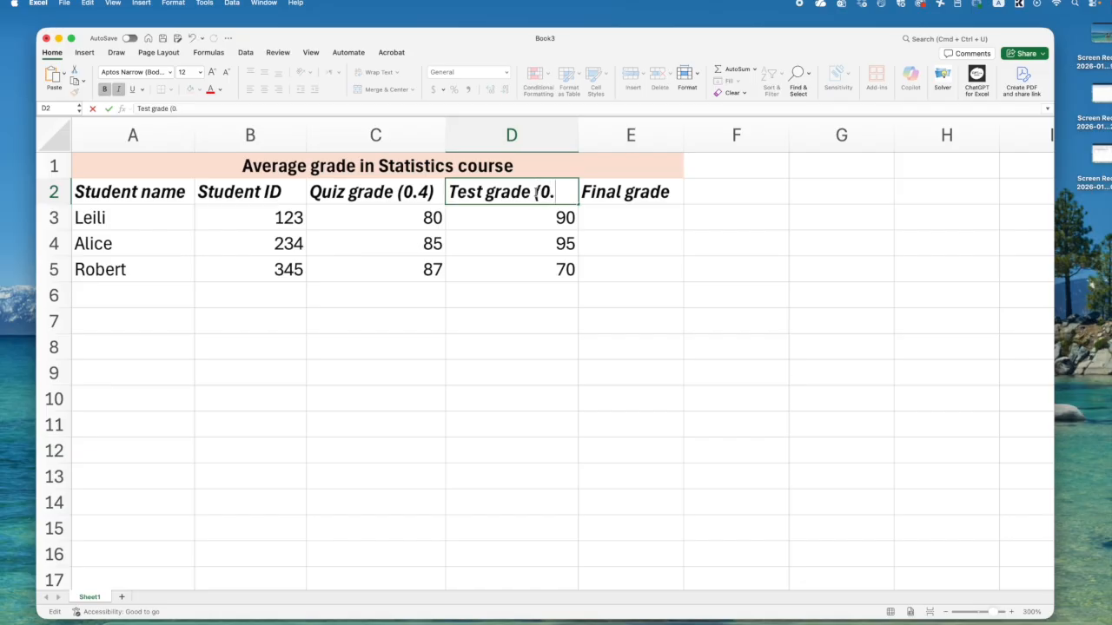
{"action": "type", "text": "6)"}
{"action": "left_click", "coordinate": [671, 269]}
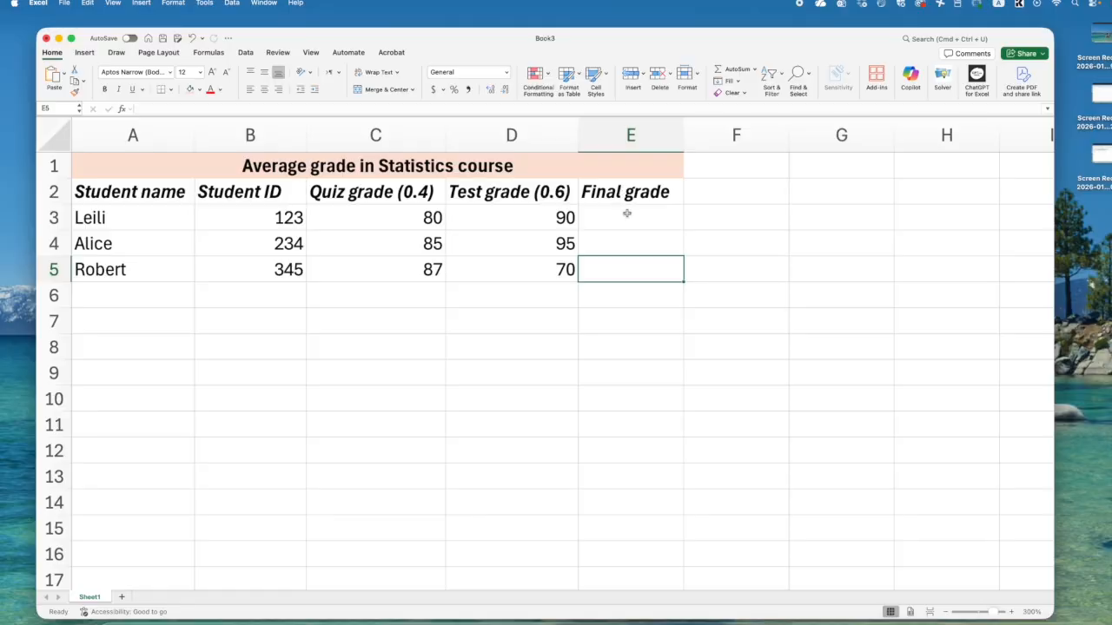
Enter (0.4* 80) + (0.6*90) without an equals sign in E3 and widen column E to fit the expression.
{"action": "left_click_drag", "start_coordinate": [684, 134], "coordinate": [718, 135]}
{"action": "left_click", "coordinate": [670, 216]}
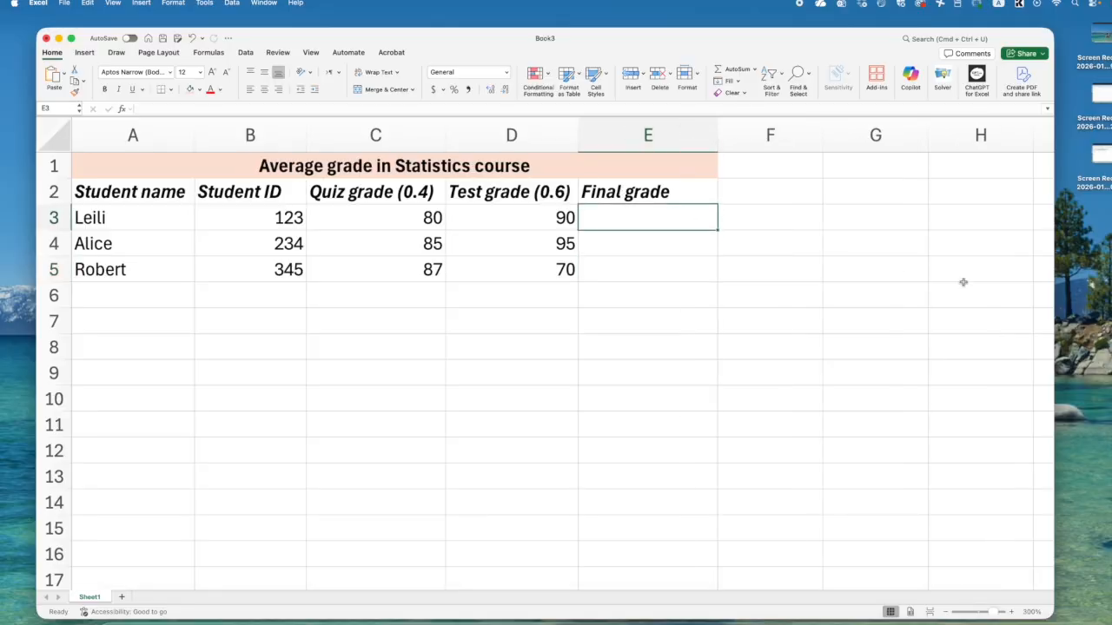
{"action": "type", "text": "0"}
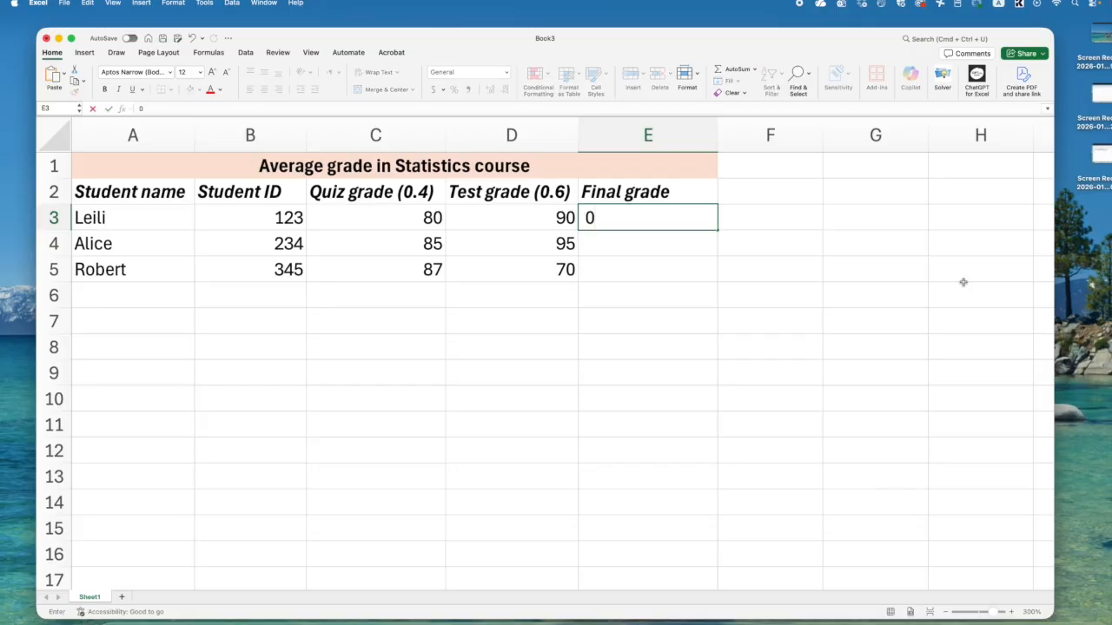
{"action": "type", "text": ".4* 80"}
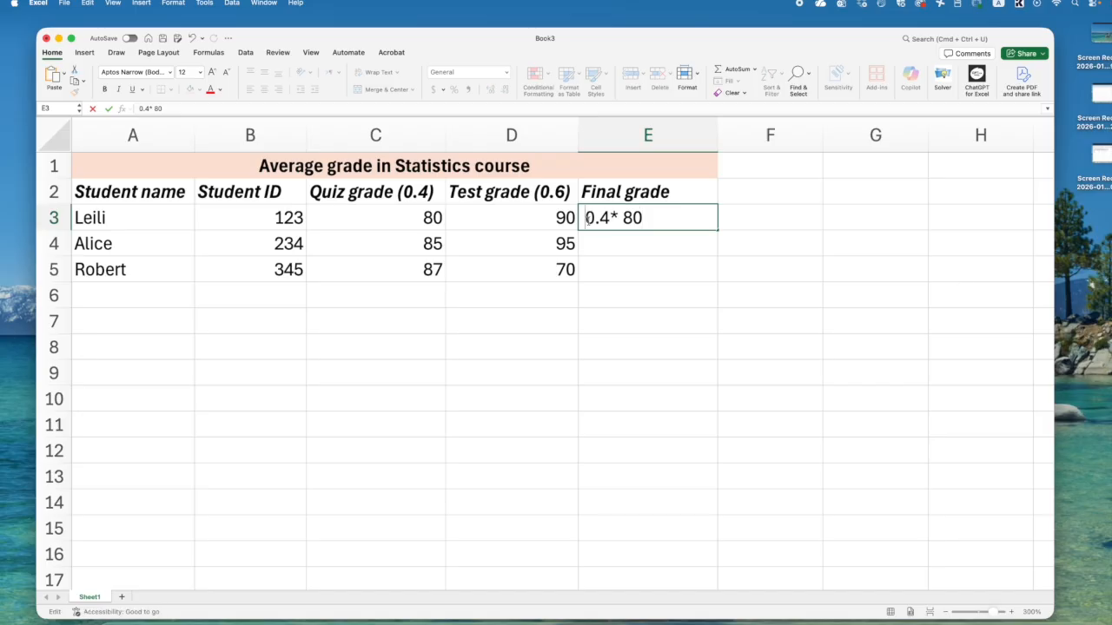
{"action": "key", "text": "Home"}
{"action": "type", "text": "("}
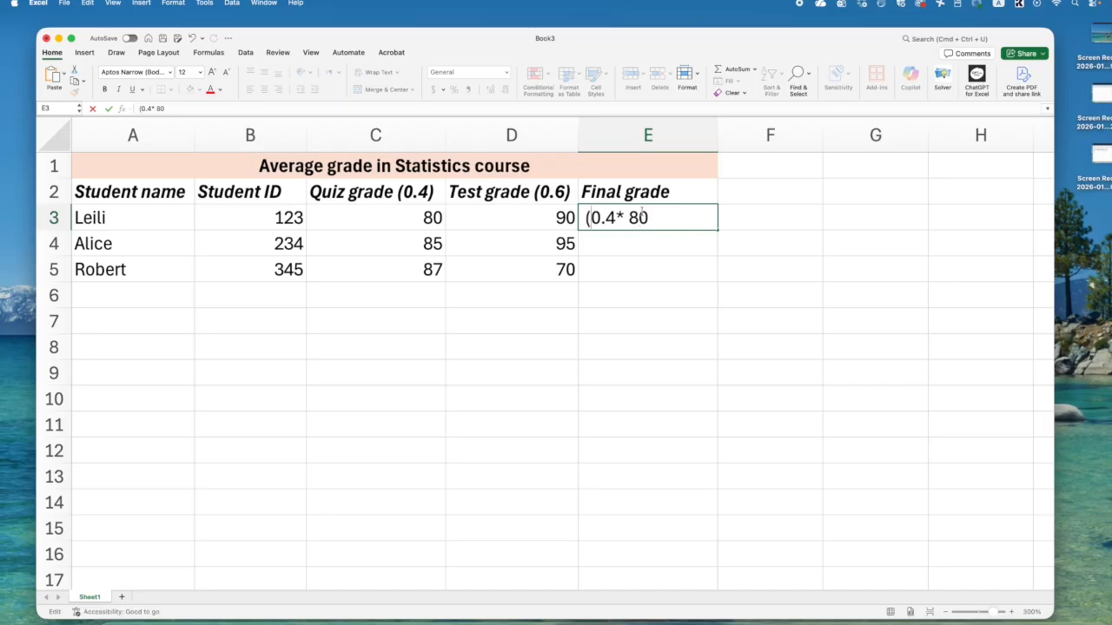
{"action": "left_click", "coordinate": [652, 217]}
{"action": "type", "text": ") + (0.6*90)"}
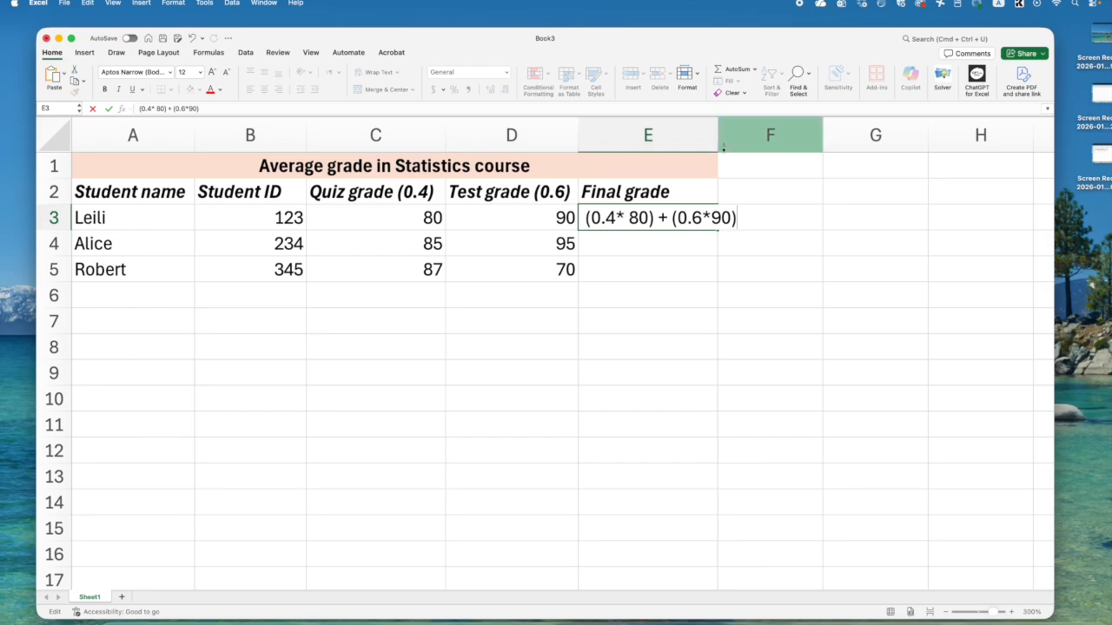
{"action": "left_click", "coordinate": [746, 260]}
{"action": "left_click_drag", "start_coordinate": [717, 135], "coordinate": [758, 135]}
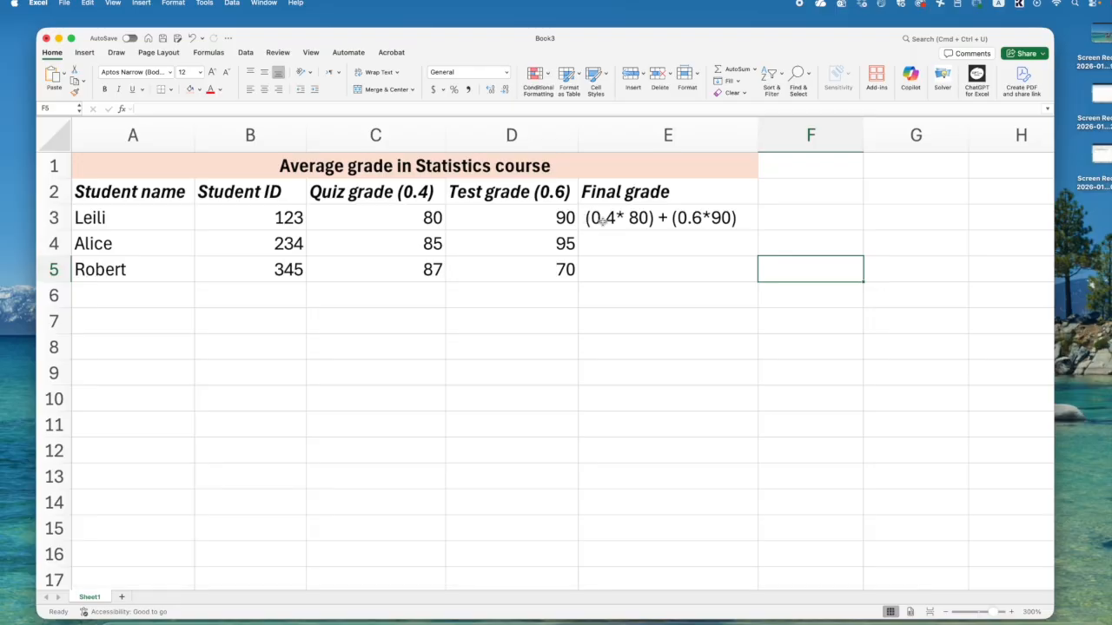
{"action": "double_click", "coordinate": [623, 215]}
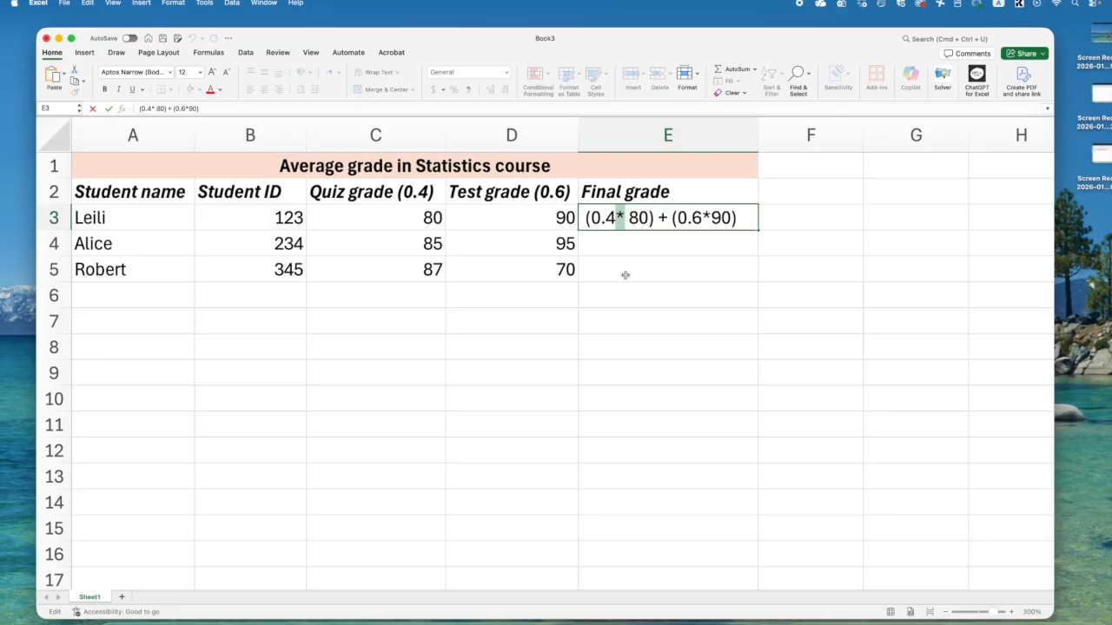
{"action": "double_click", "coordinate": [664, 219]}
{"action": "left_click", "coordinate": [654, 250]}
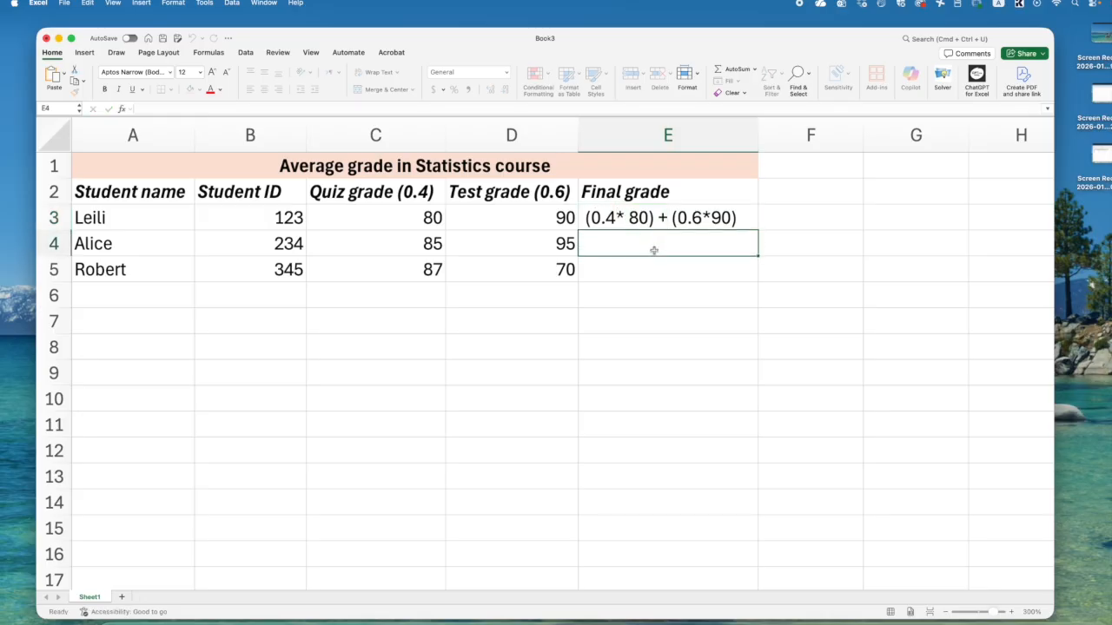
Turn the text expression in E3 into a formula by adding an equals sign at its start.
{"action": "left_click", "coordinate": [750, 219]}
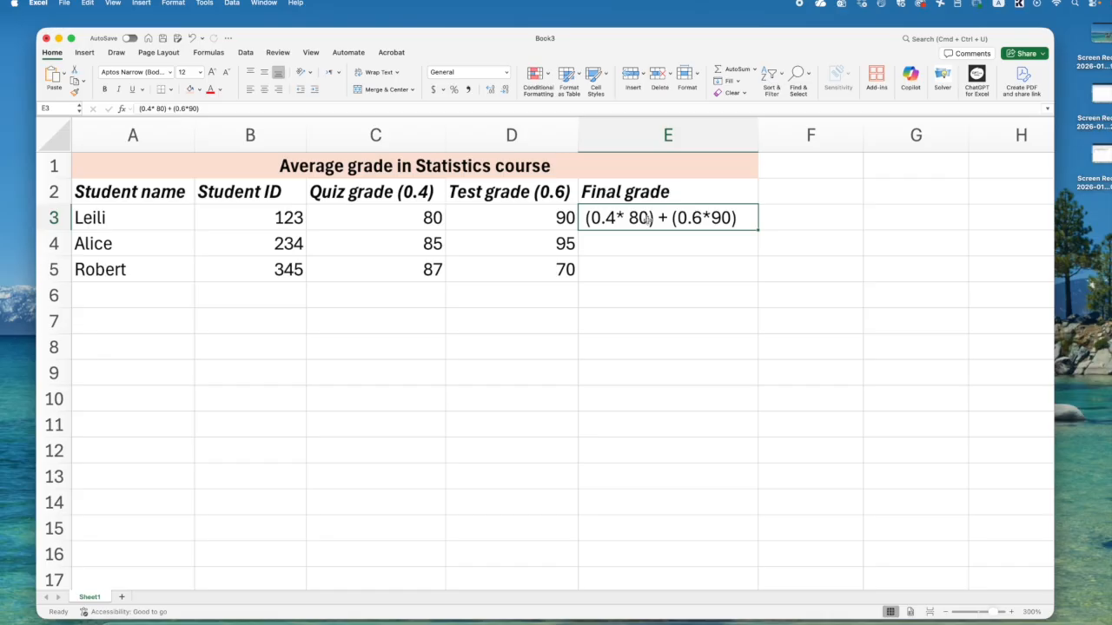
{"action": "double_click", "coordinate": [579, 219]}
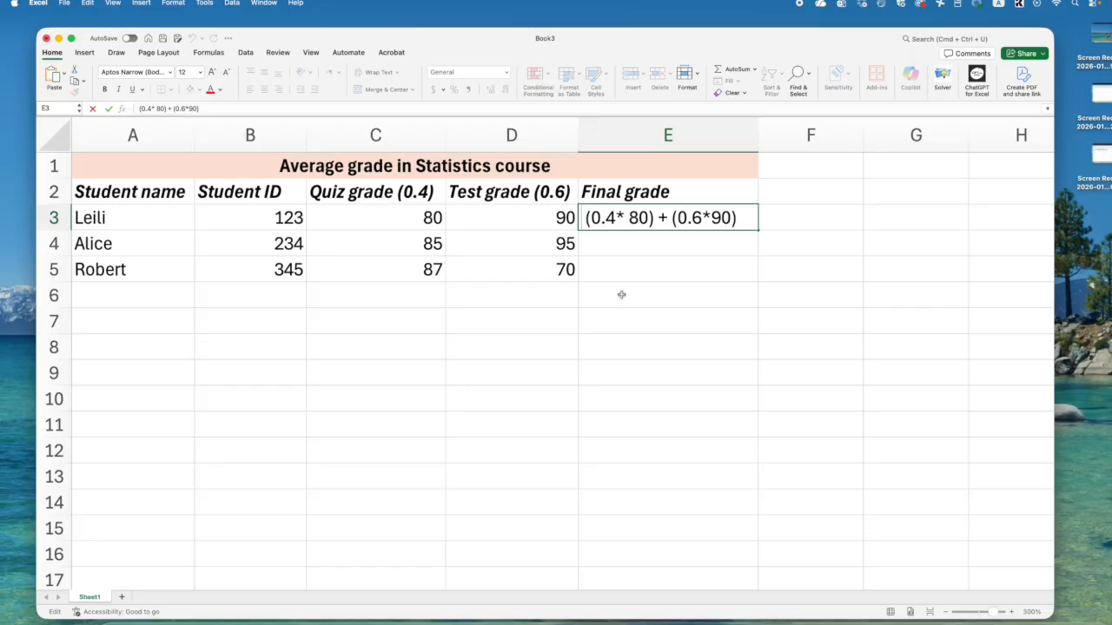
{"action": "type", "text": "="}
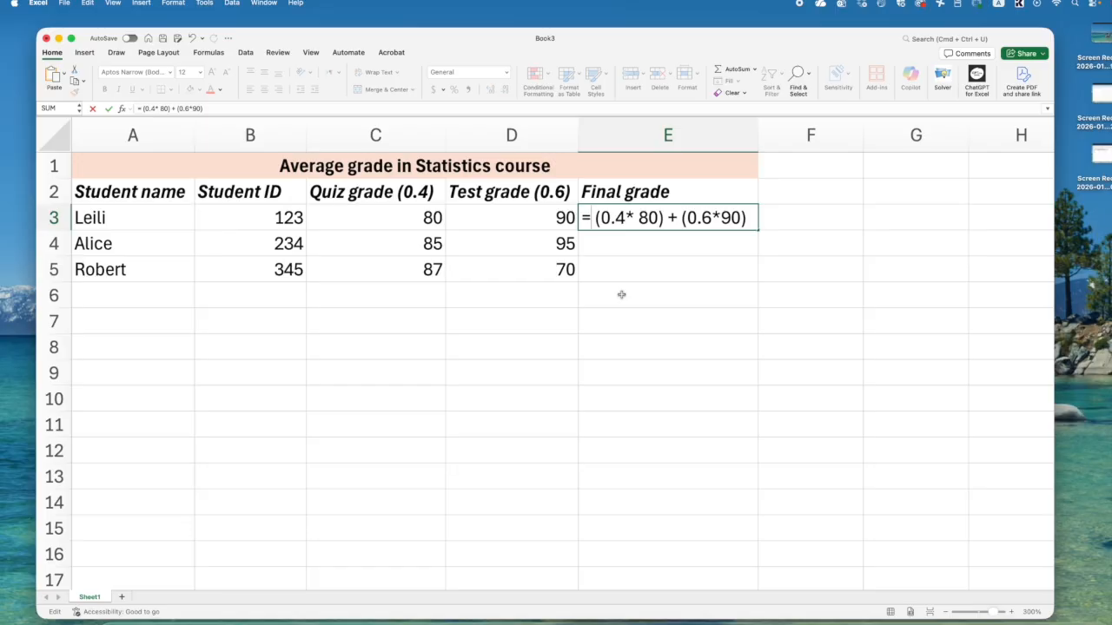
{"action": "key", "text": "Return"}
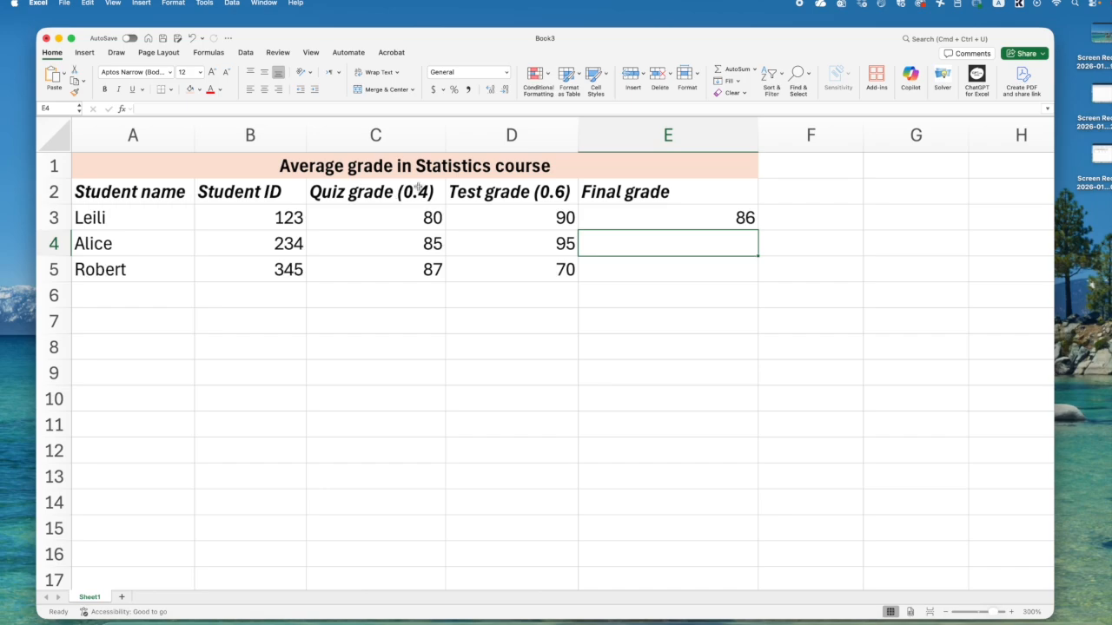
Review the formula with typed-in grades behind the final grade in E3, leaving it as it is.
{"action": "left_click", "coordinate": [670, 222]}
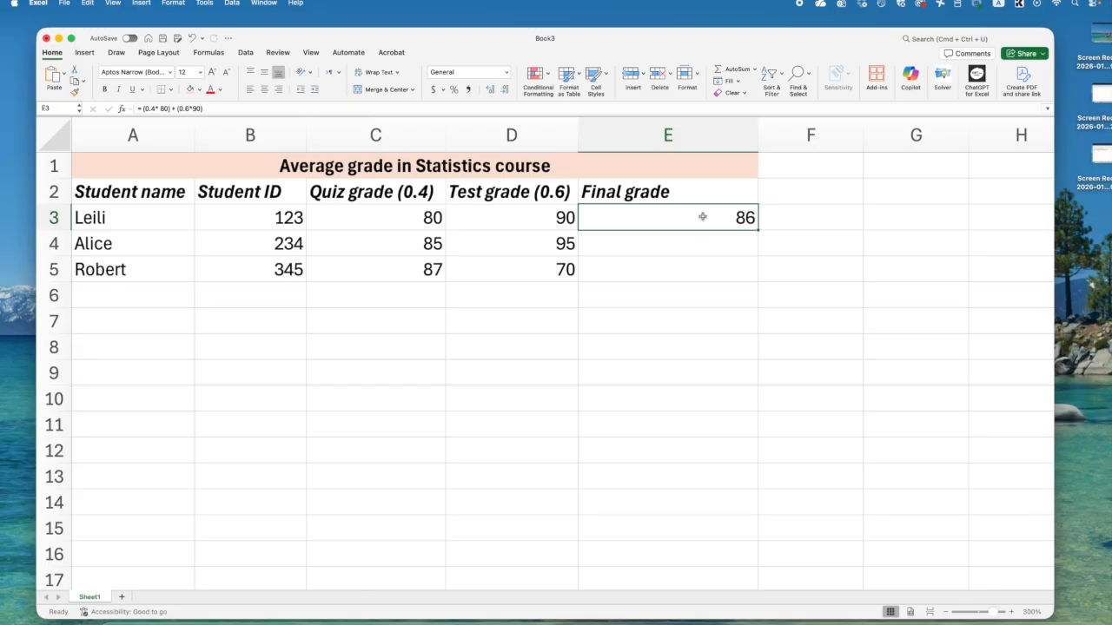
{"action": "double_click", "coordinate": [703, 218]}
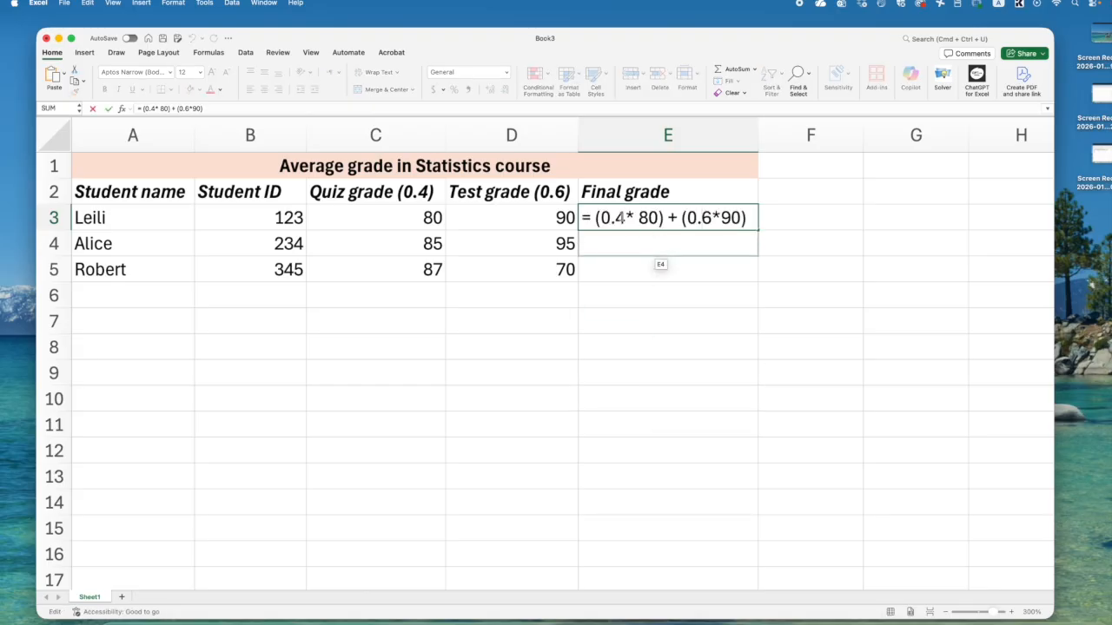
{"action": "left_click_drag", "start_coordinate": [596, 218], "coordinate": [768, 225]}
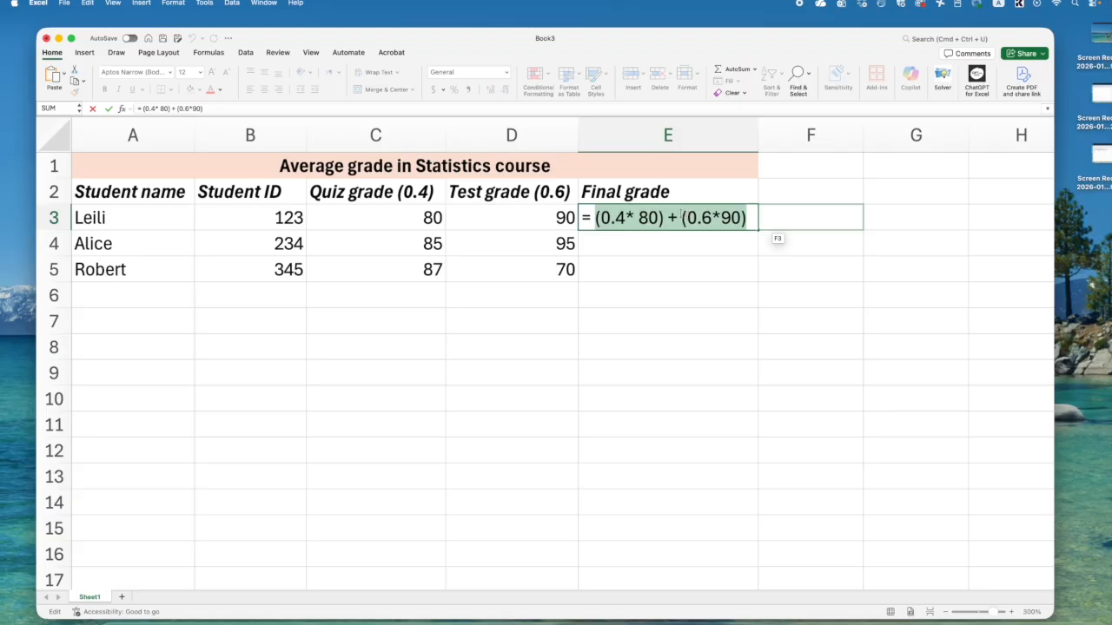
{"action": "left_click", "coordinate": [640, 217]}
{"action": "key", "text": "Return"}
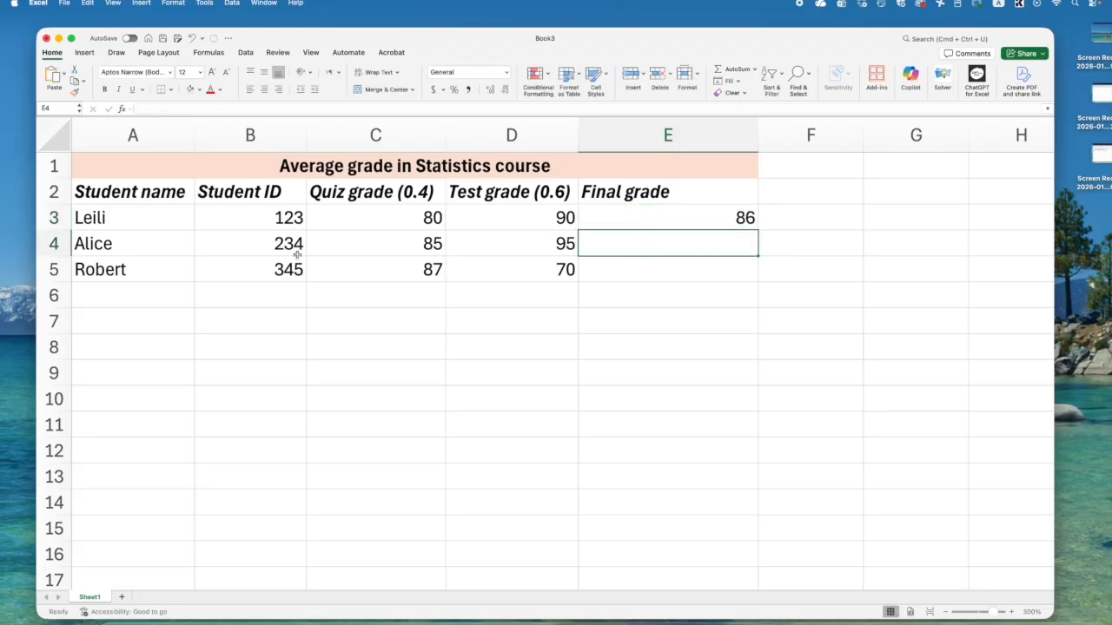
{"action": "left_click", "coordinate": [626, 222]}
{"action": "double_click", "coordinate": [648, 217]}
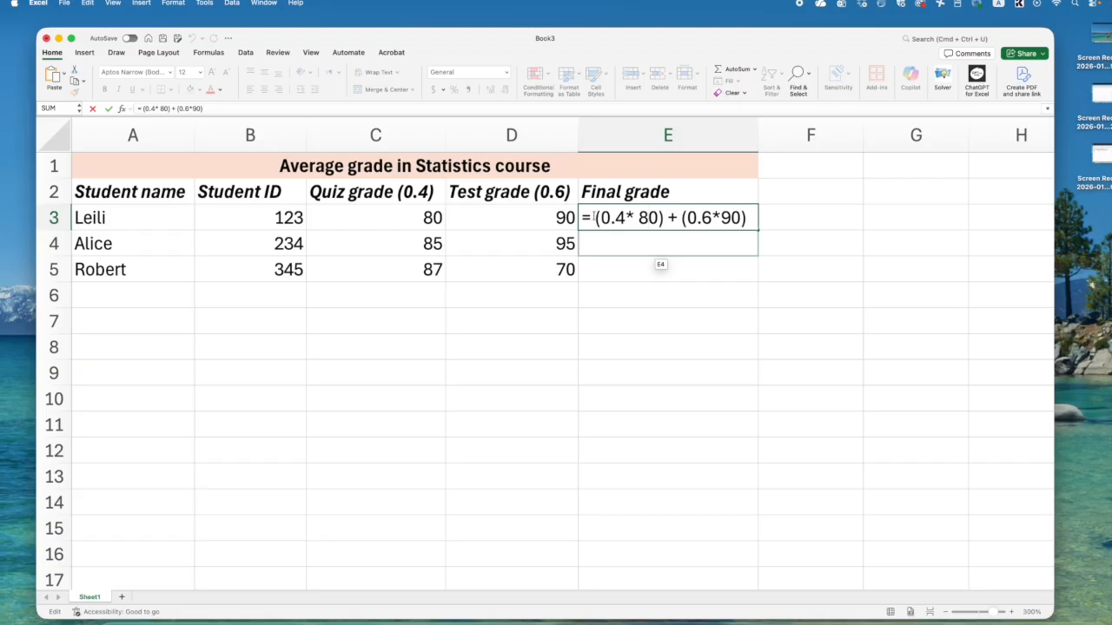
{"action": "left_click_drag", "start_coordinate": [593, 218], "coordinate": [751, 224]}
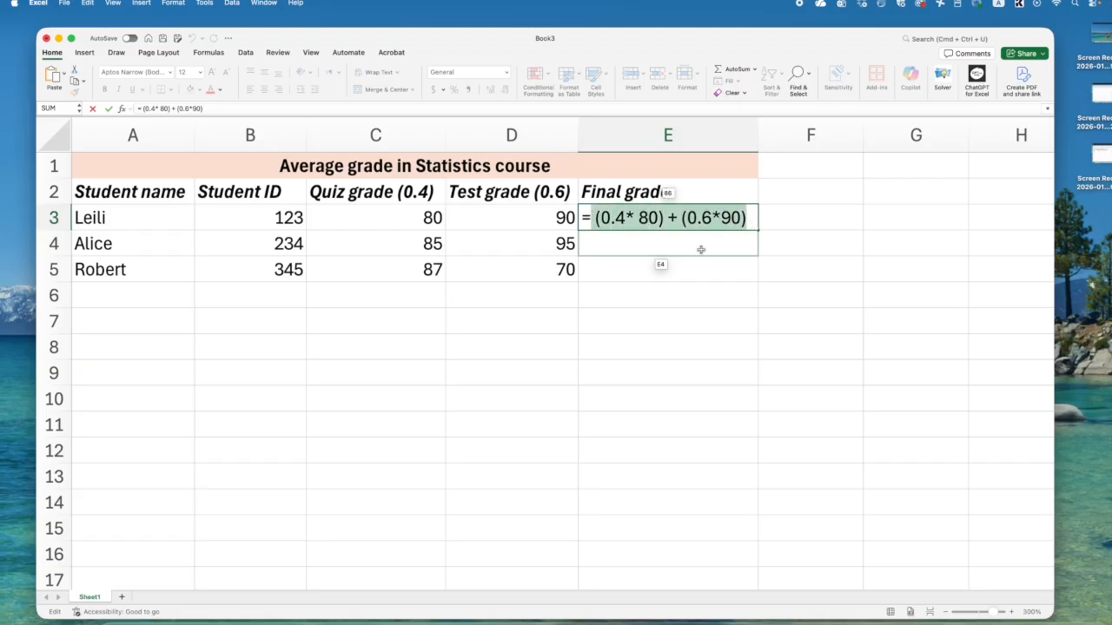
{"action": "key", "text": "Return"}
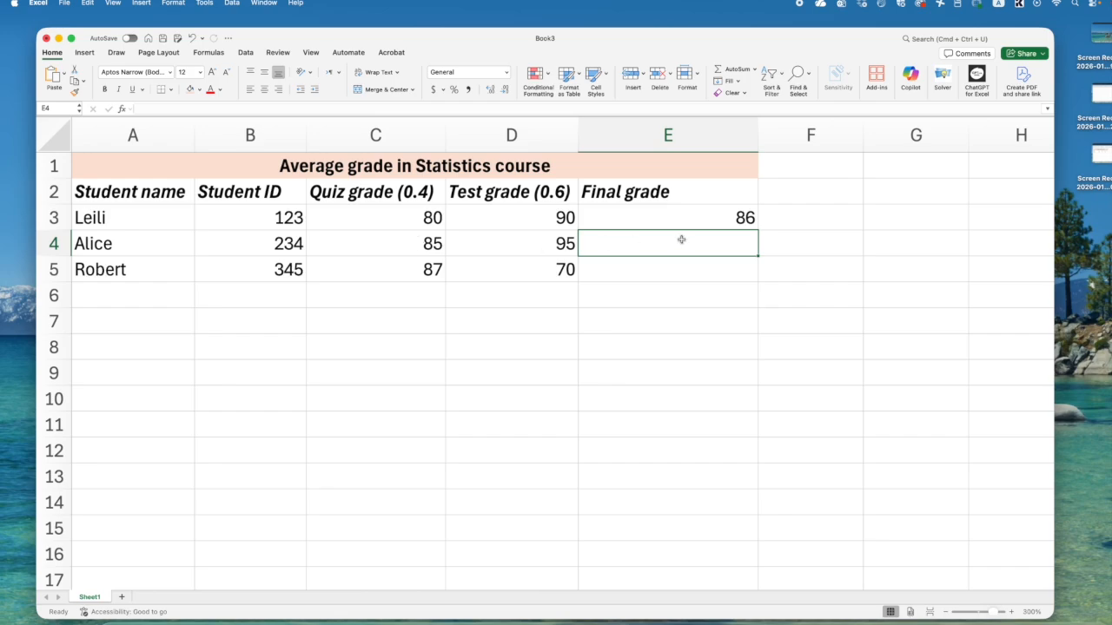
Enter the formula = (0.4*C4) + (0.6 * D4) in E4, referencing the quiz and test grade cells of that row.
{"action": "type", "text": "="}
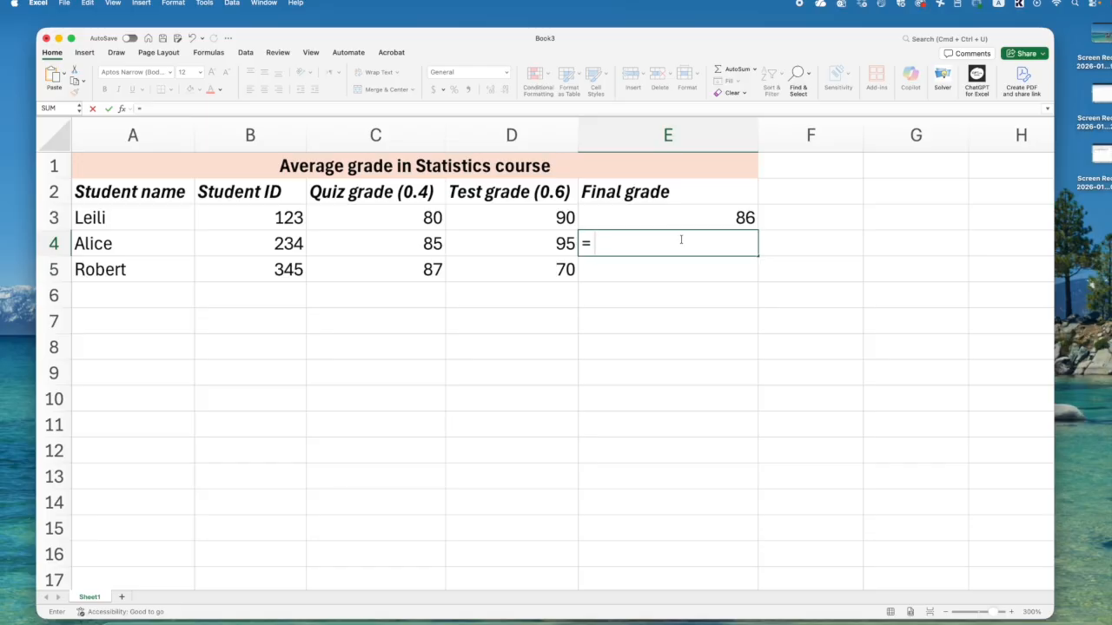
{"action": "type", "text": "(0.4*"}
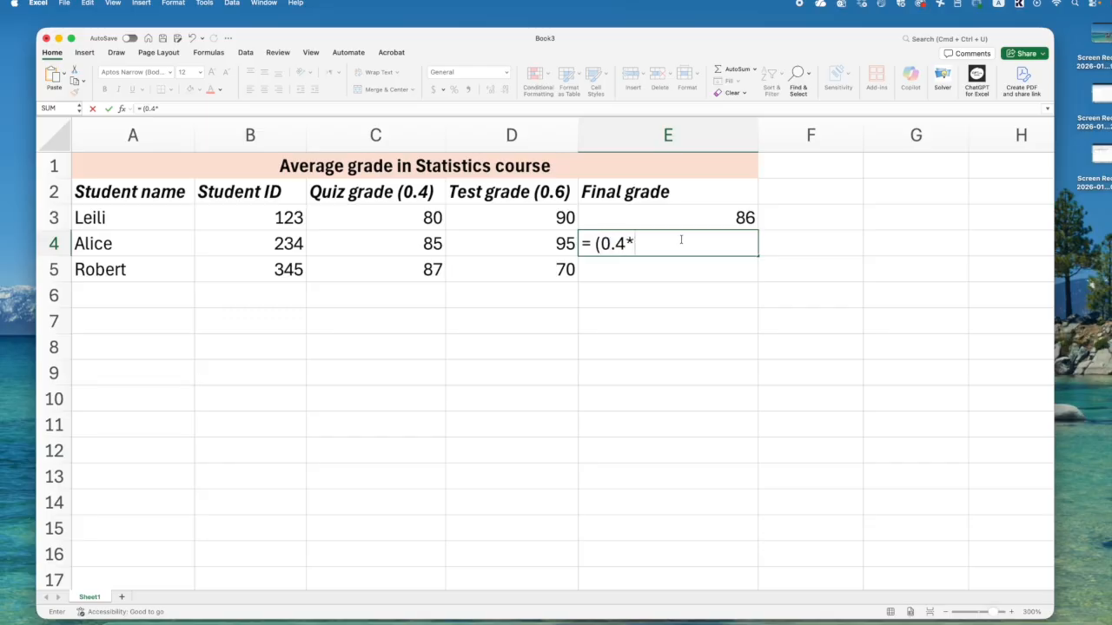
{"action": "left_click", "coordinate": [420, 242]}
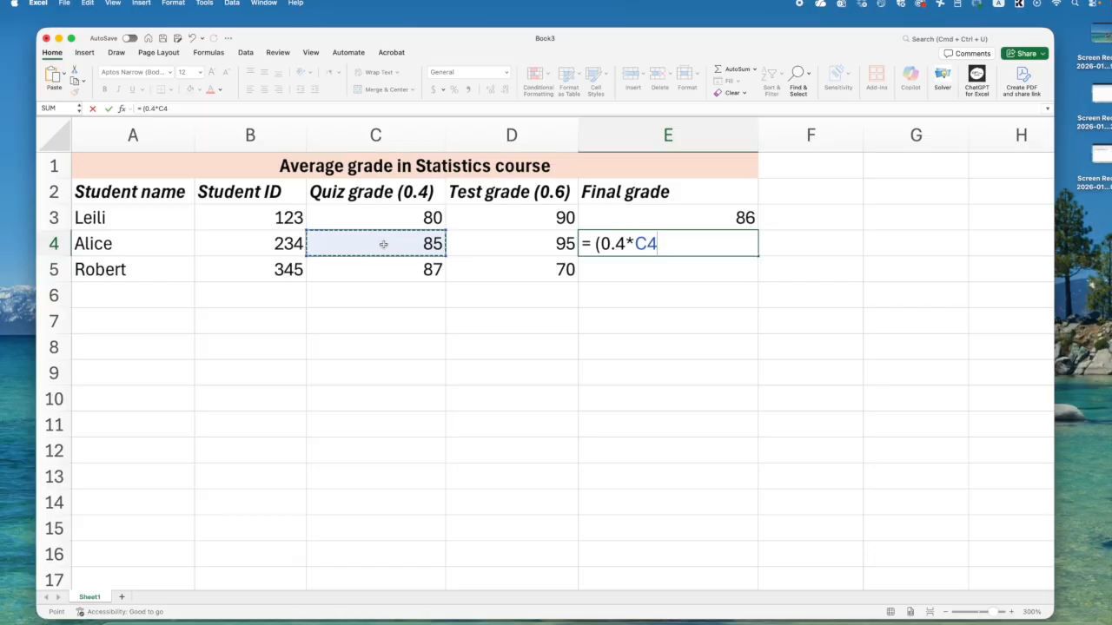
{"action": "type", "text": ") + (0"}
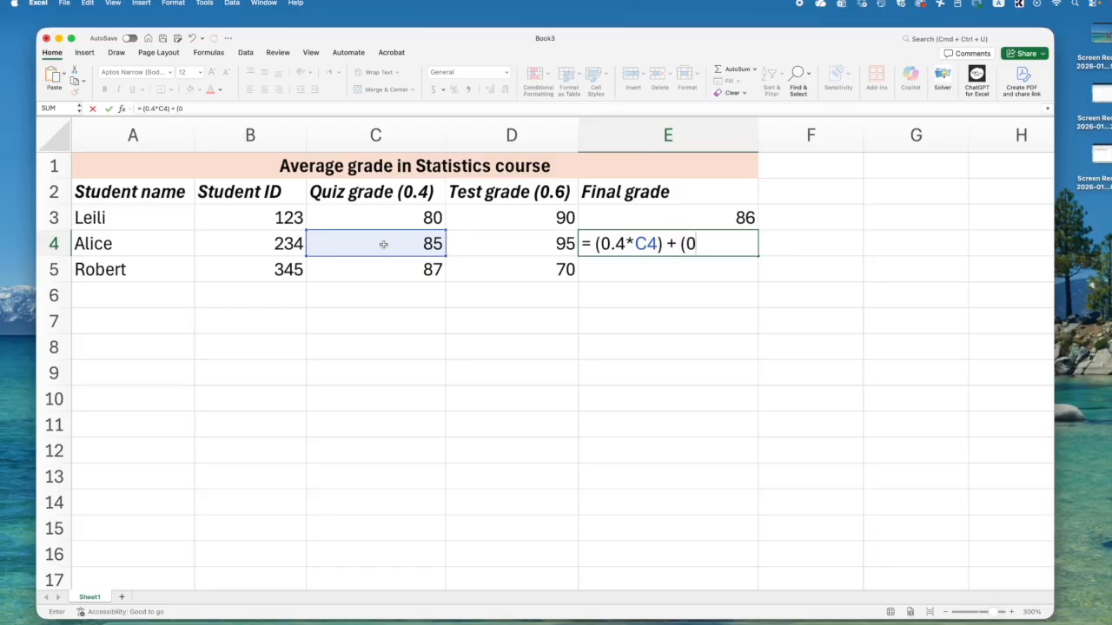
{"action": "type", "text": ".6 *"}
{"action": "left_click", "coordinate": [528, 247]}
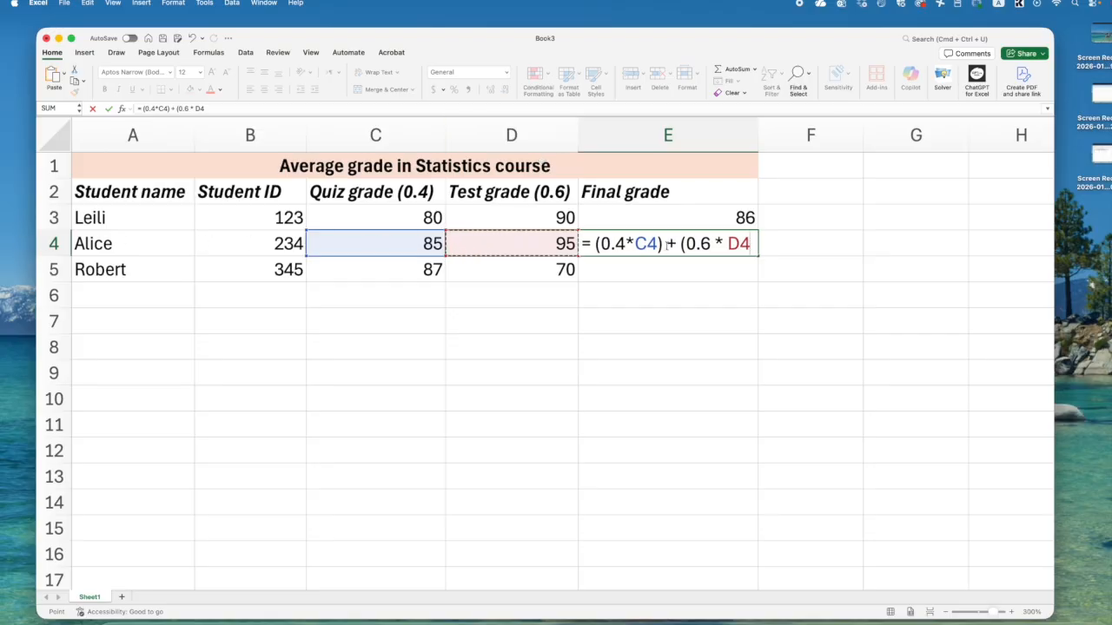
{"action": "type", "text": ")"}
{"action": "key", "text": "Return"}
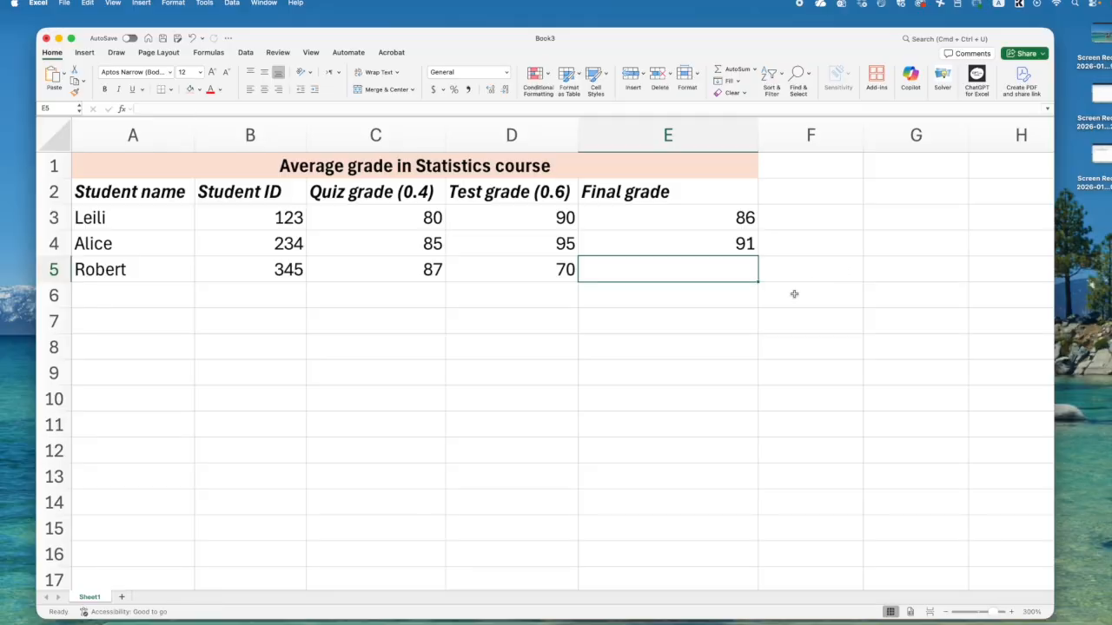
Review the final grade formula in E4 and the cells it references, leaving it as it is.
{"action": "left_click", "coordinate": [720, 241]}
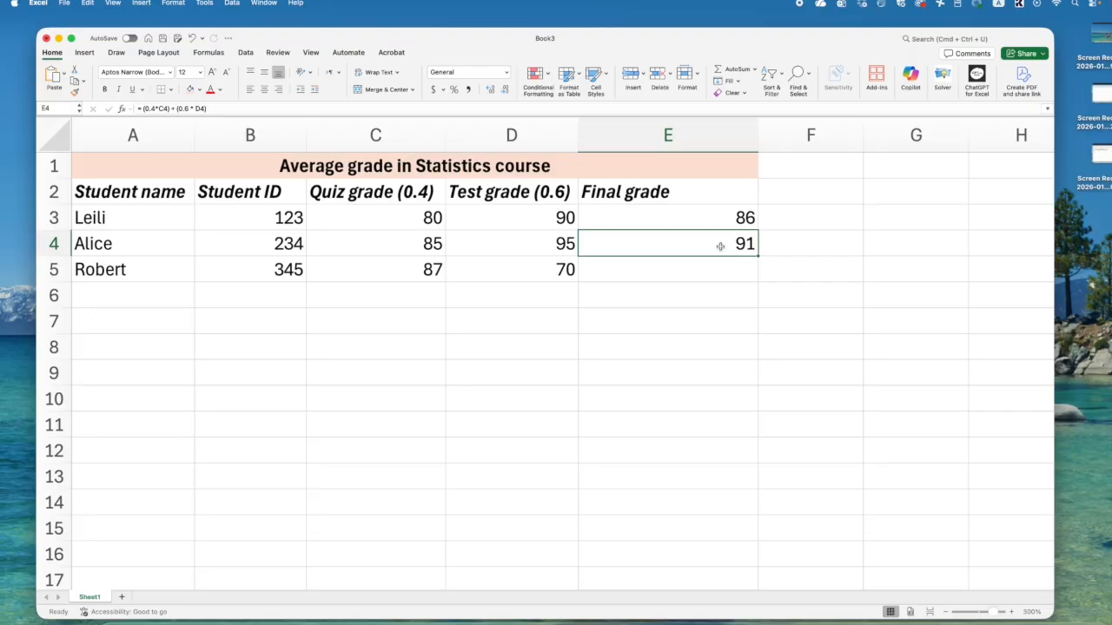
{"action": "double_click", "coordinate": [720, 246]}
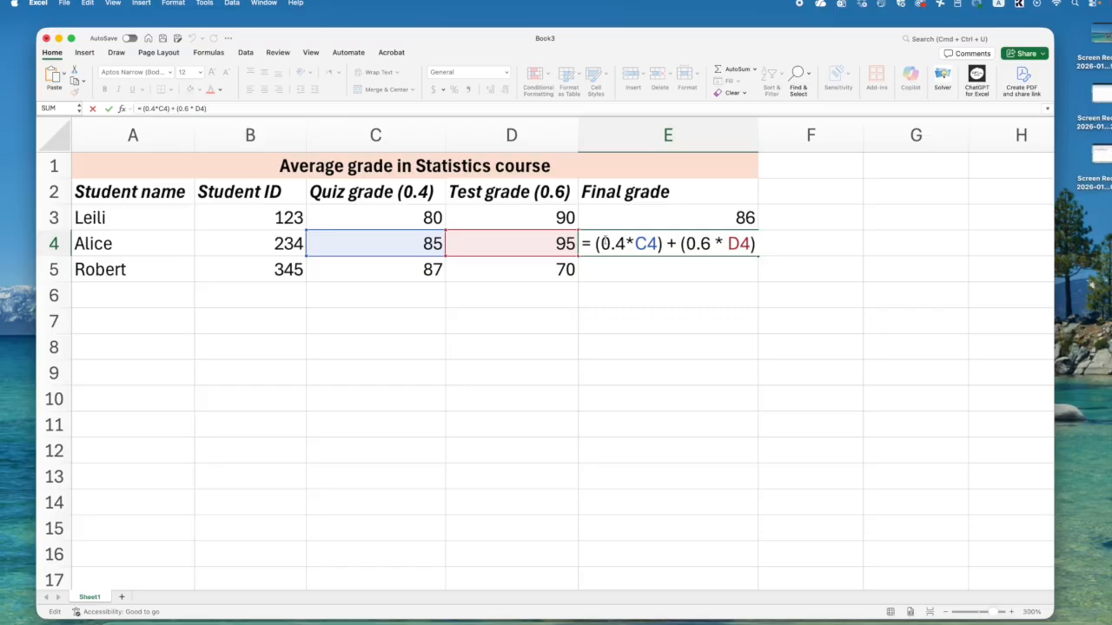
{"action": "left_click_drag", "start_coordinate": [595, 243], "coordinate": [756, 250]}
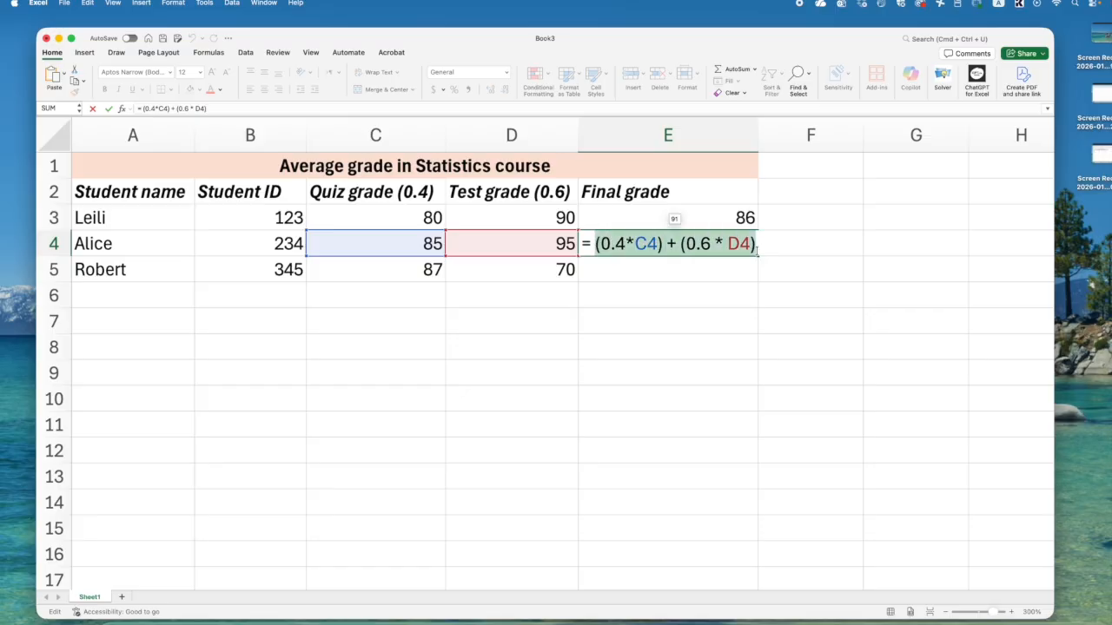
{"action": "key", "text": "Return"}
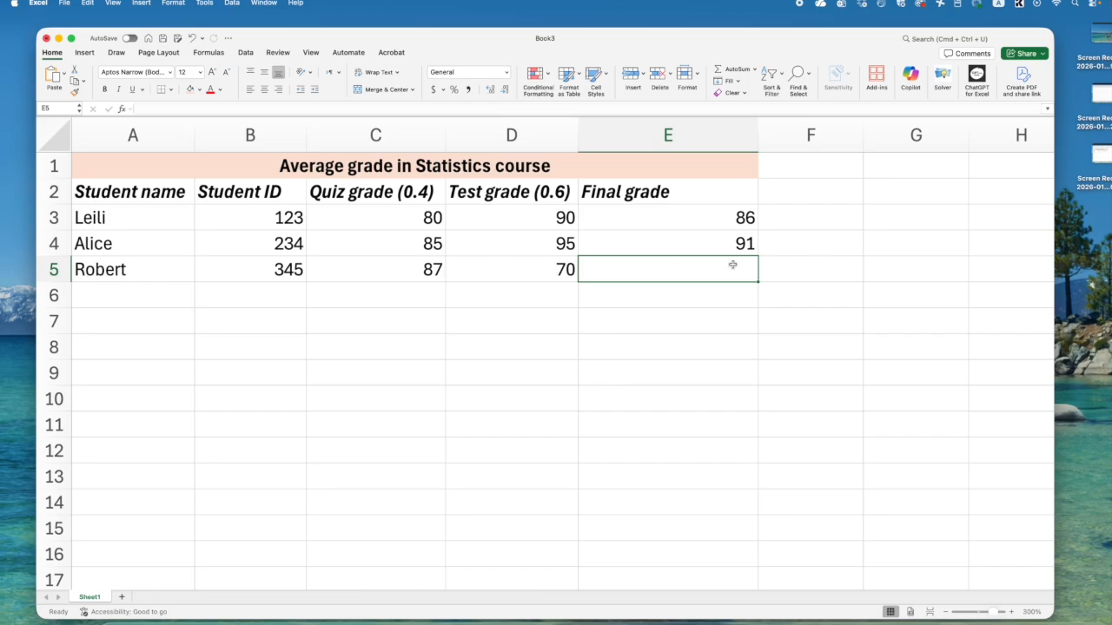
{"action": "left_click", "coordinate": [585, 242]}
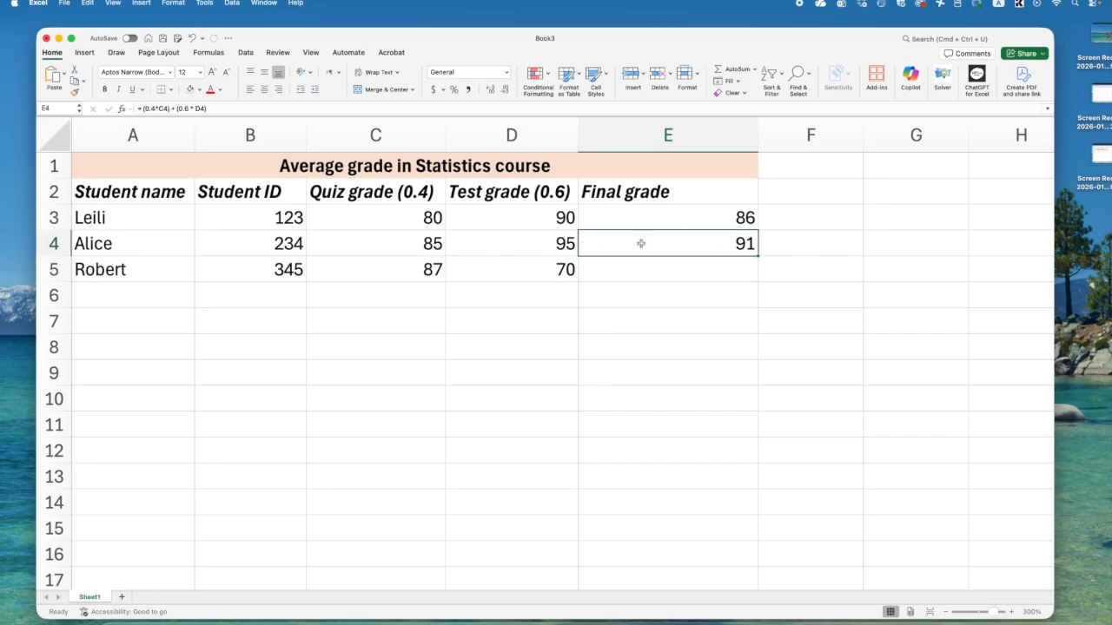
{"action": "double_click", "coordinate": [643, 246]}
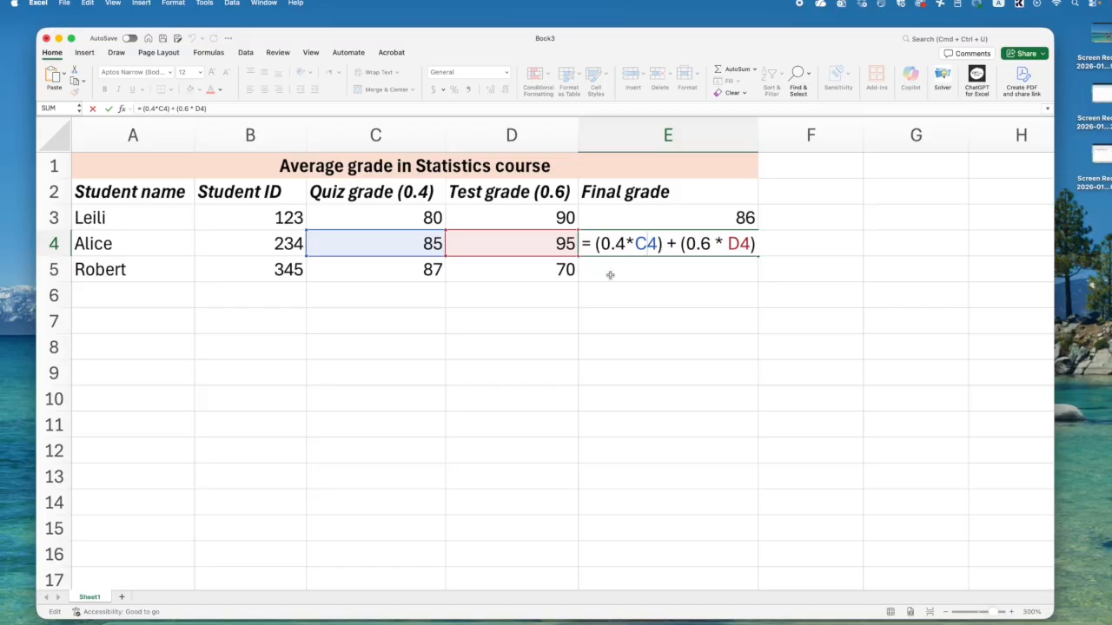
{"action": "key", "text": "Return"}
{"action": "left_click", "coordinate": [605, 245]}
{"action": "double_click", "coordinate": [605, 245]}
{"action": "key", "text": "Return"}
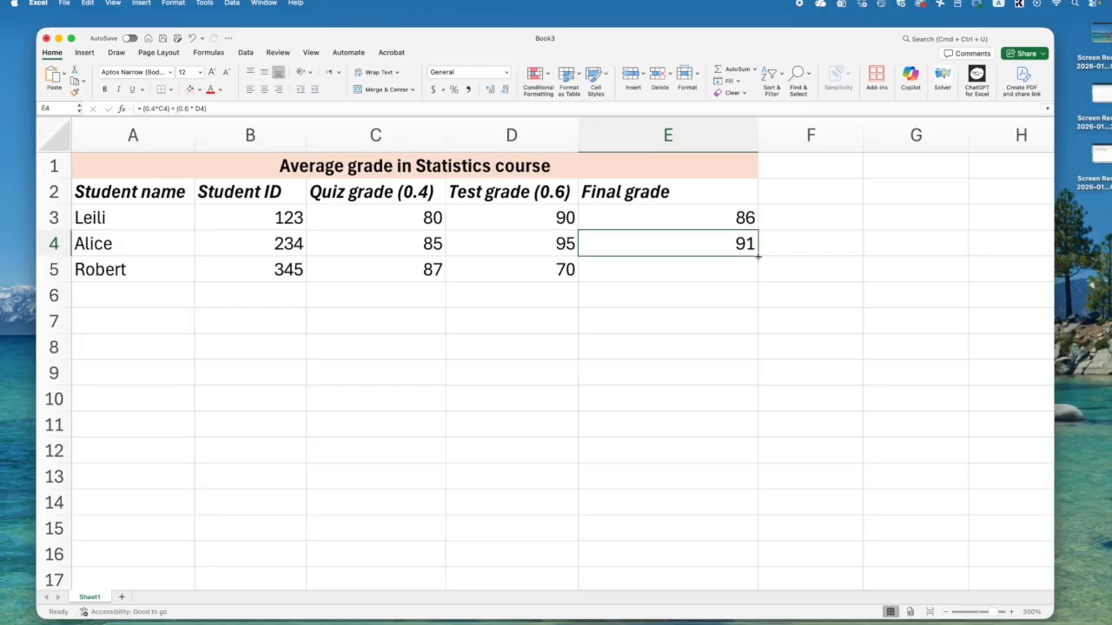
Fill the final grade formula from E4 down to E5 and inspect the cell references in the copy.
{"action": "left_click_drag", "start_coordinate": [757, 256], "coordinate": [756, 273]}
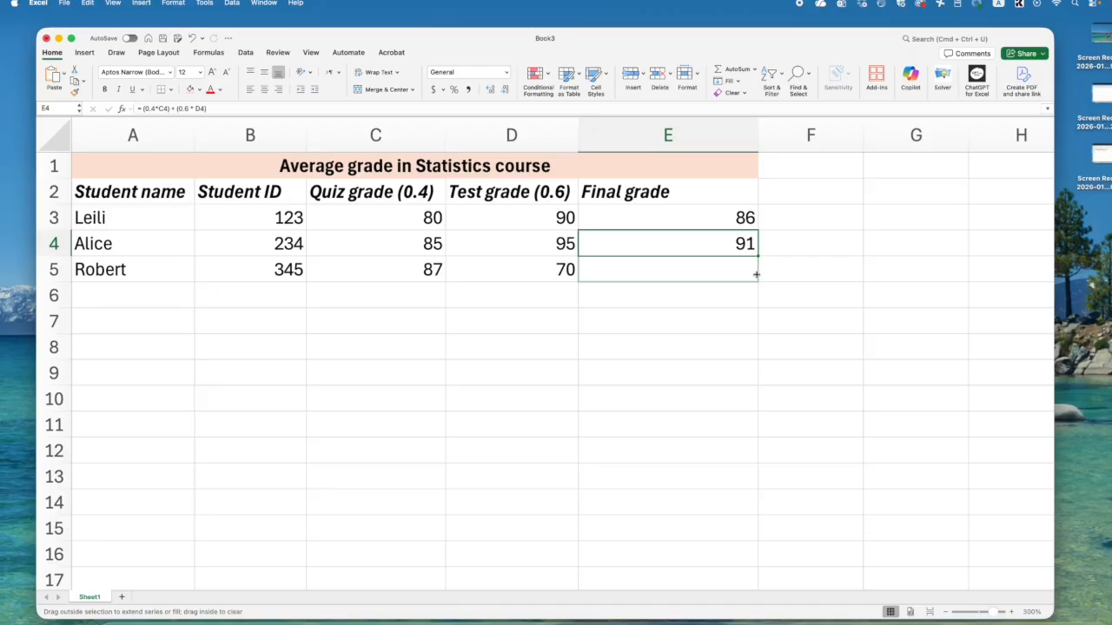
{"action": "left_click_drag", "start_coordinate": [756, 274], "coordinate": [757, 275]}
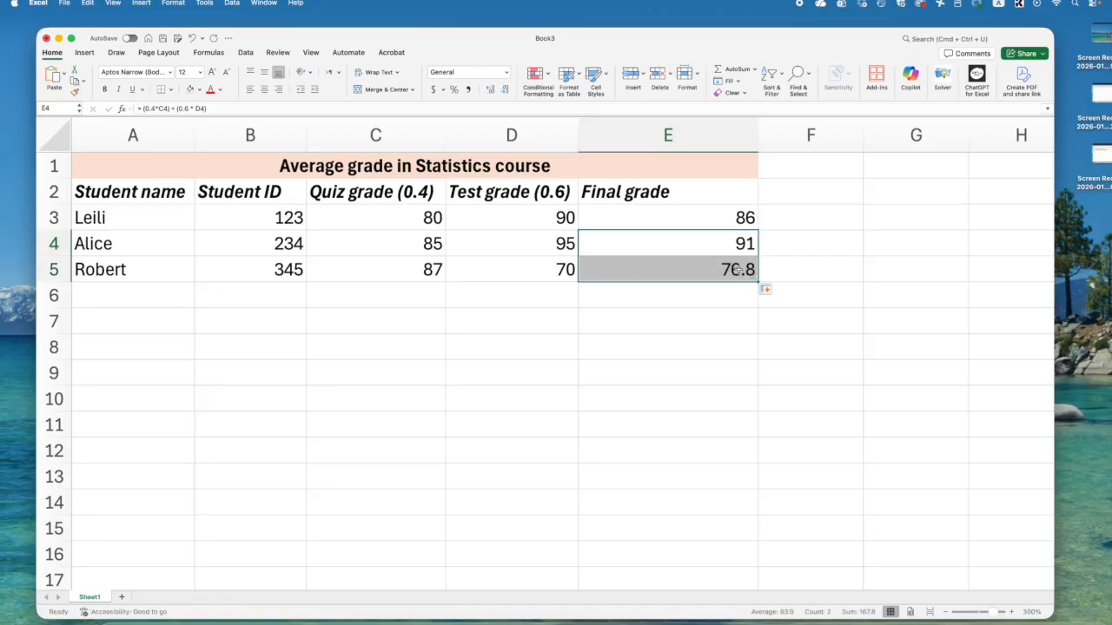
{"action": "left_click", "coordinate": [700, 273]}
{"action": "left_click", "coordinate": [442, 110]}
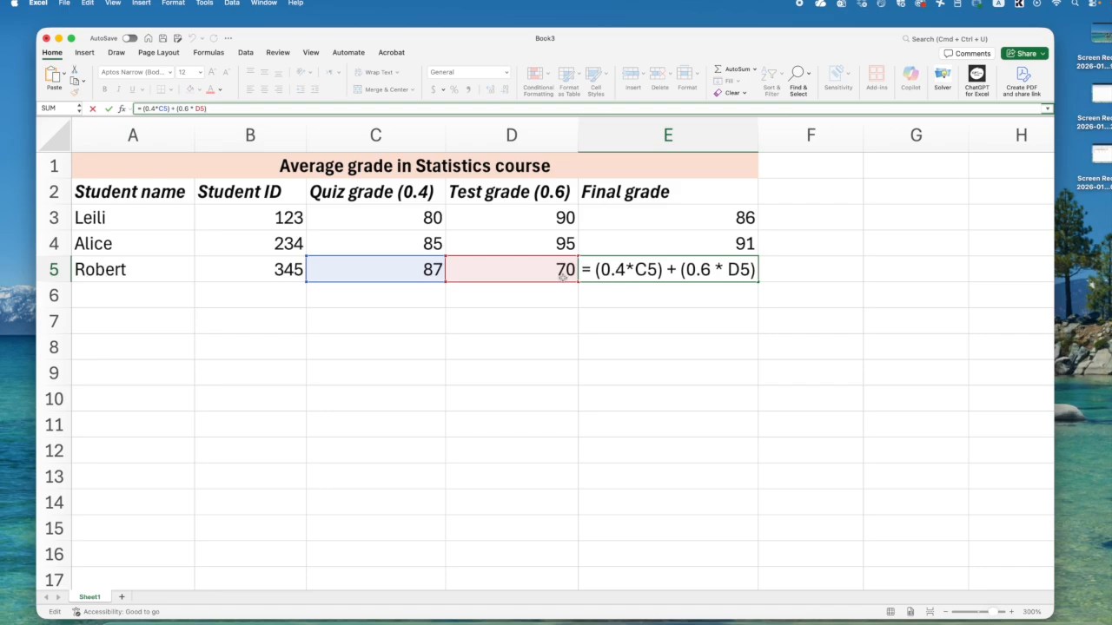
{"action": "left_click_drag", "start_coordinate": [582, 269], "coordinate": [756, 270]}
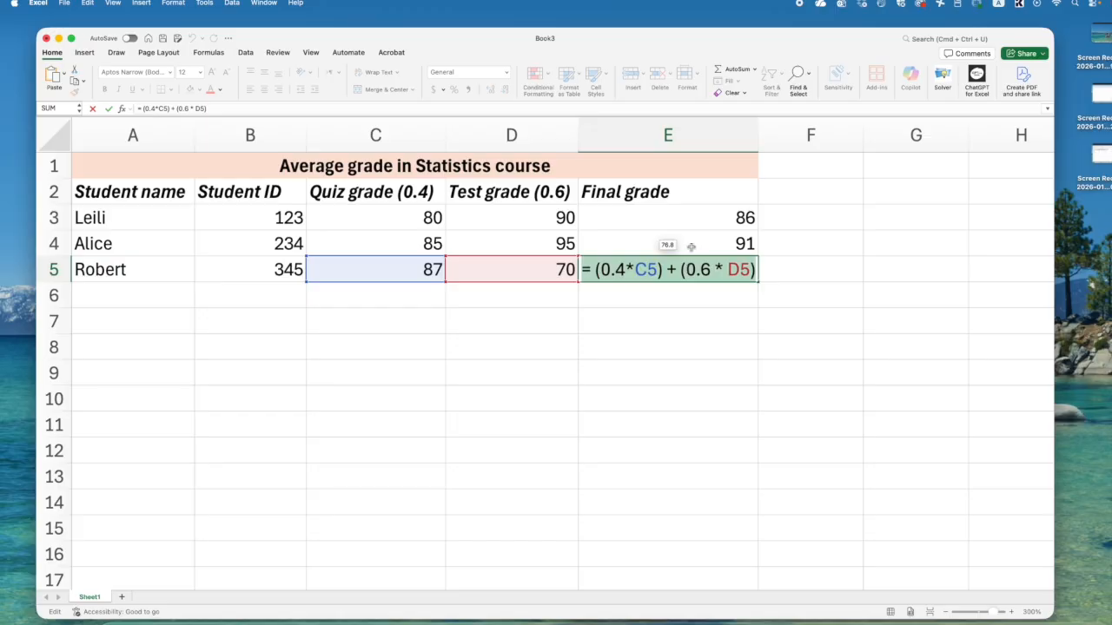
{"action": "key", "text": "Return"}
Add a fourth student in row 6 with the student's name and ID, quiz grade 75 and test grade 85.
{"action": "left_click", "coordinate": [176, 298]}
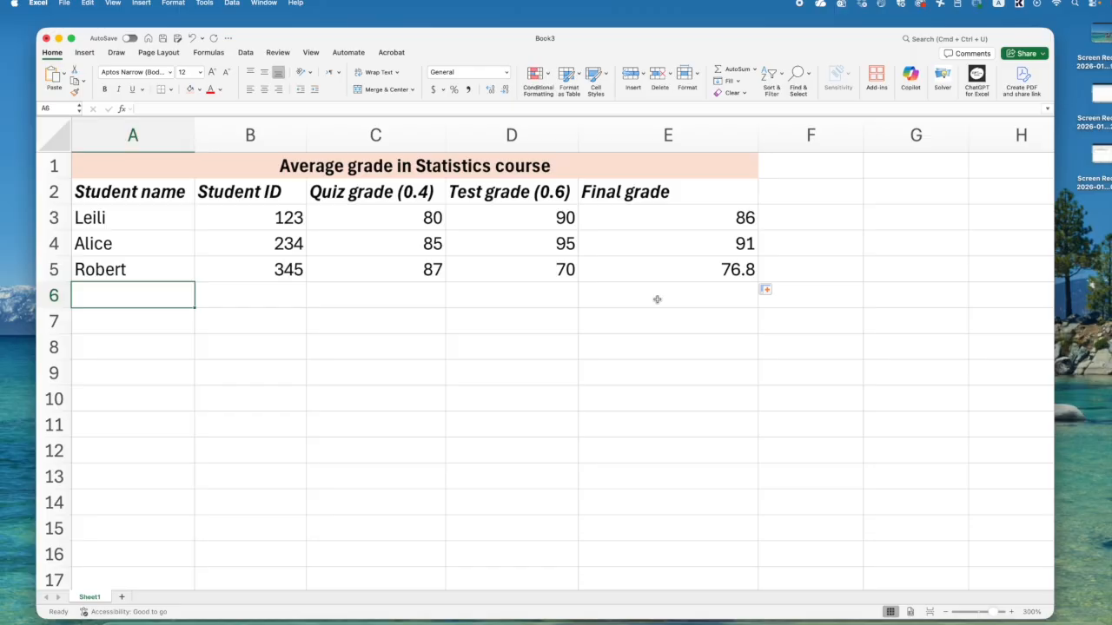
{"action": "type", "text": "Ammy"}
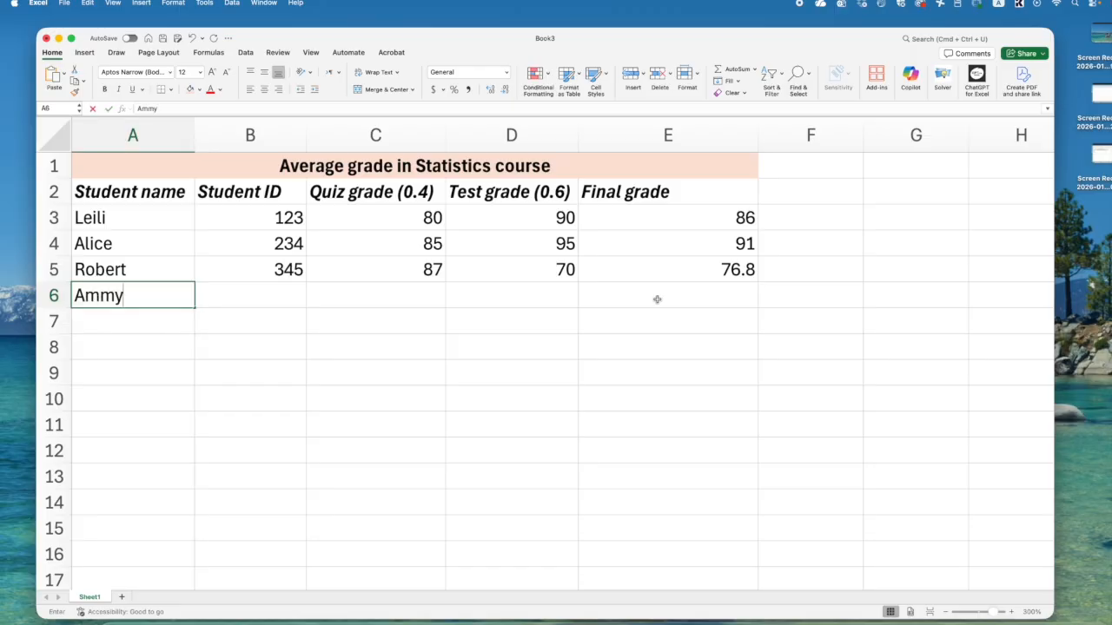
{"action": "left_click", "coordinate": [119, 300]}
{"action": "key", "text": "BackSpace"}
{"action": "left_click", "coordinate": [213, 295]}
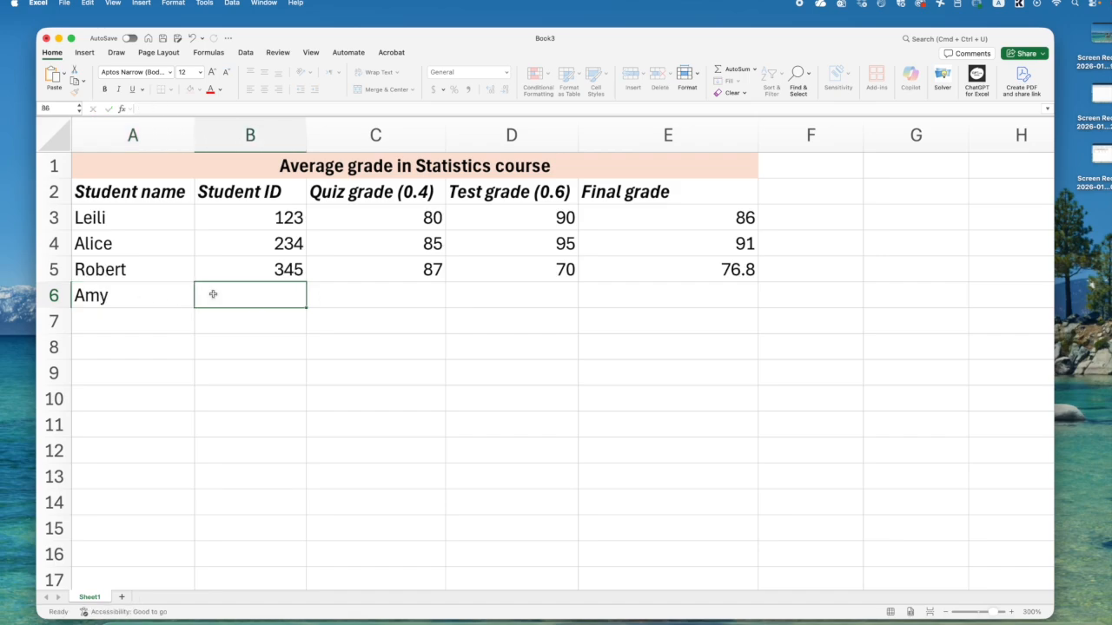
{"action": "type", "text": "678"}
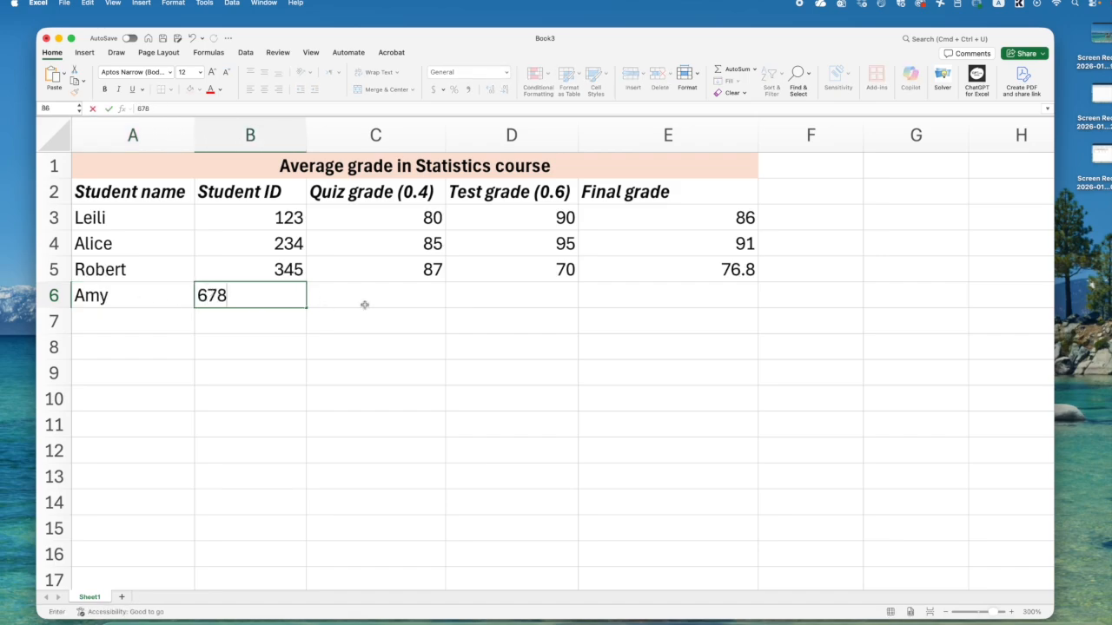
{"action": "left_click", "coordinate": [365, 302]}
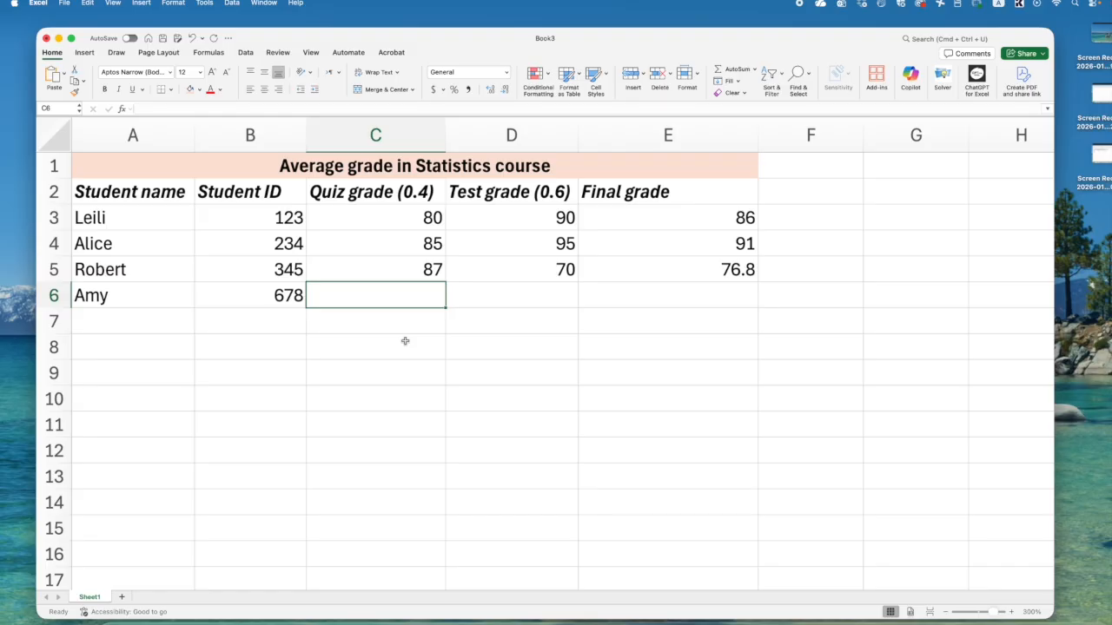
{"action": "type", "text": "75"}
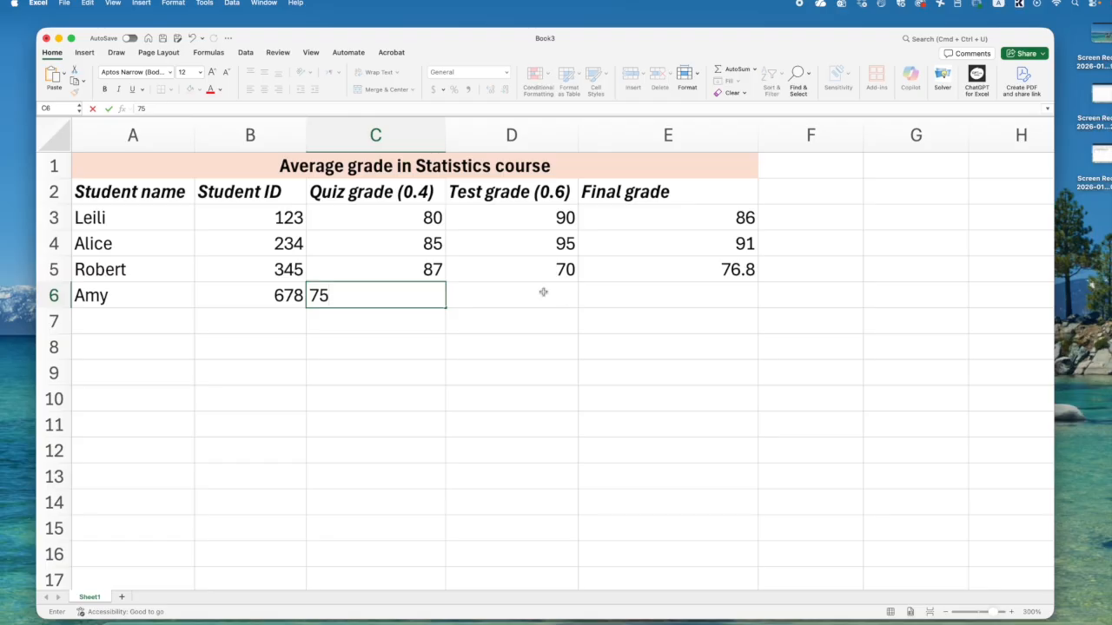
{"action": "key", "text": "Tab"}
{"action": "type", "text": "85"}
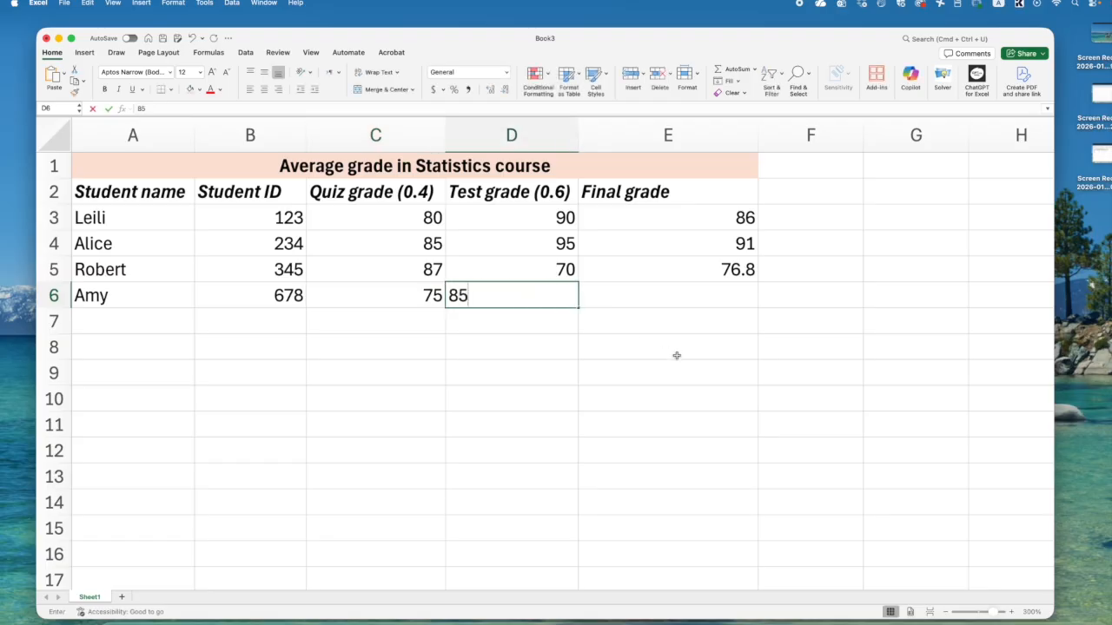
{"action": "left_click", "coordinate": [655, 295]}
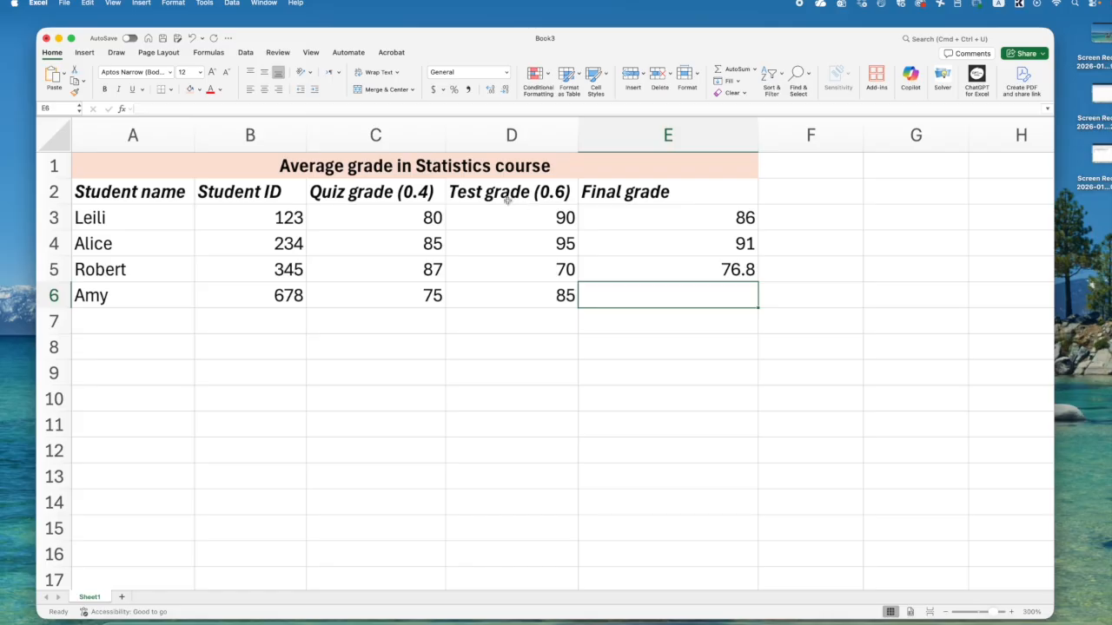
Fill the final grade formula from E5 down to E6 and inspect the copied formula's cell references.
{"action": "left_click", "coordinate": [734, 270]}
{"action": "left_click", "coordinate": [586, 301]}
{"action": "left_click", "coordinate": [743, 273]}
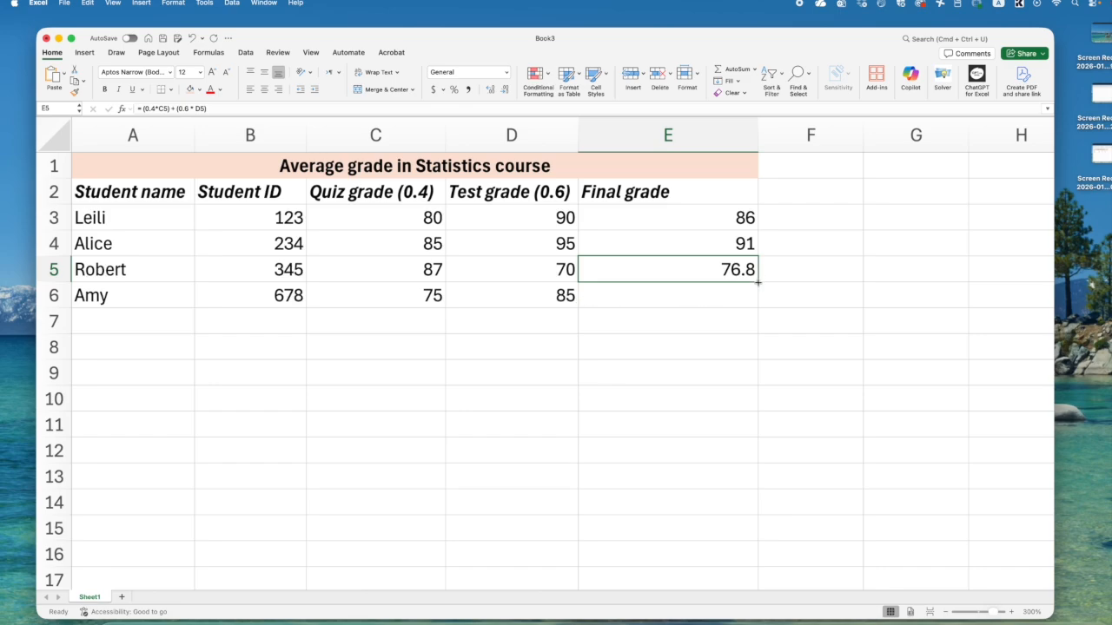
{"action": "left_click_drag", "start_coordinate": [757, 282], "coordinate": [757, 303]}
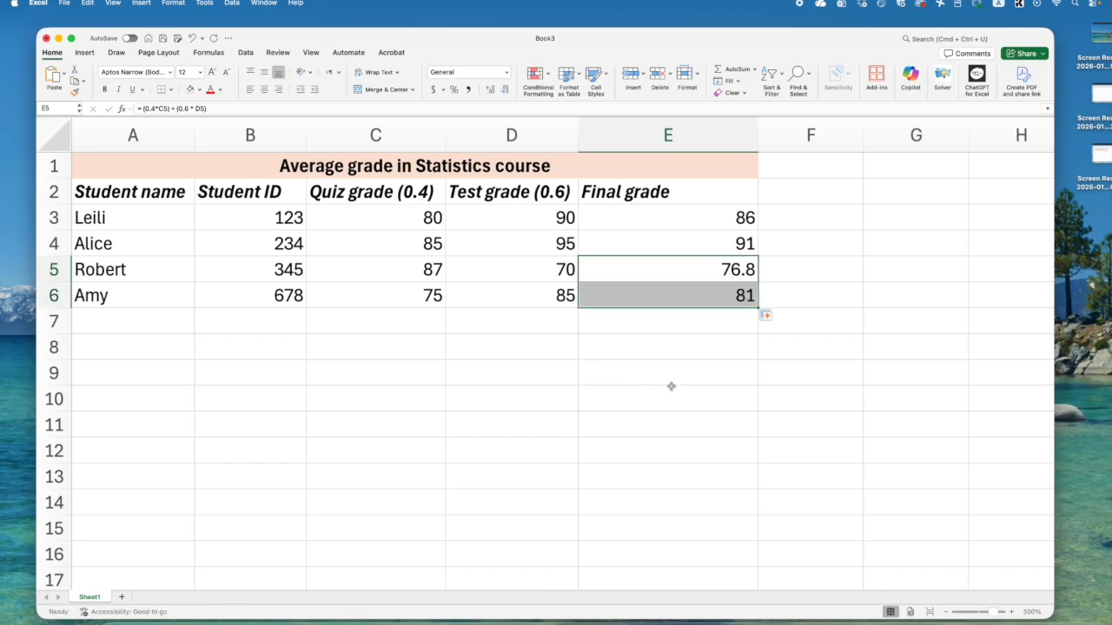
{"action": "left_click", "coordinate": [695, 301]}
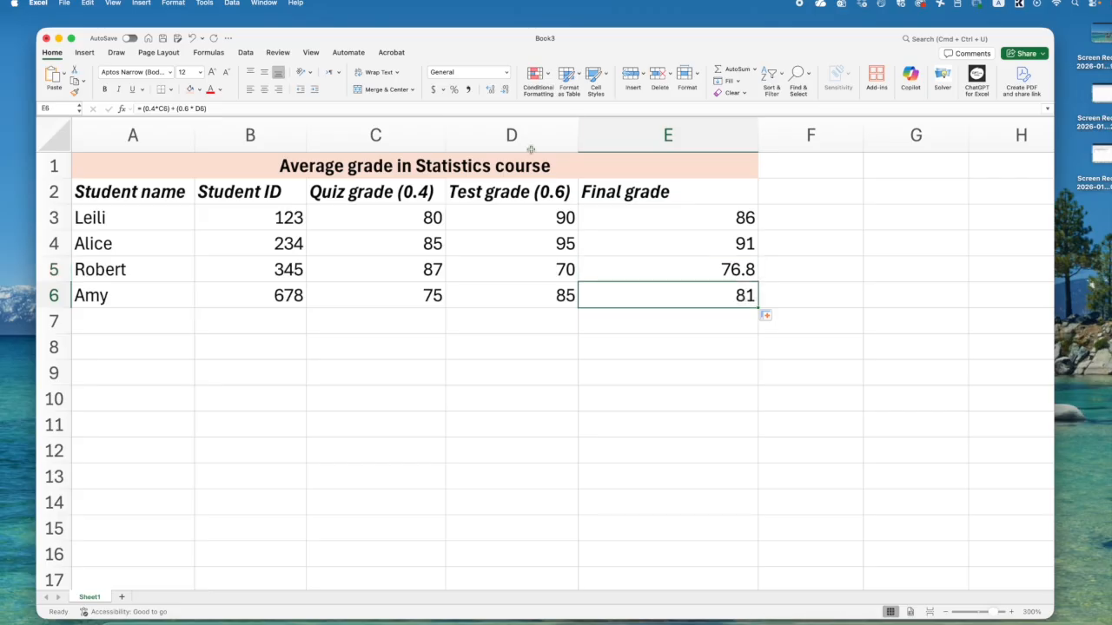
{"action": "double_click", "coordinate": [686, 300]}
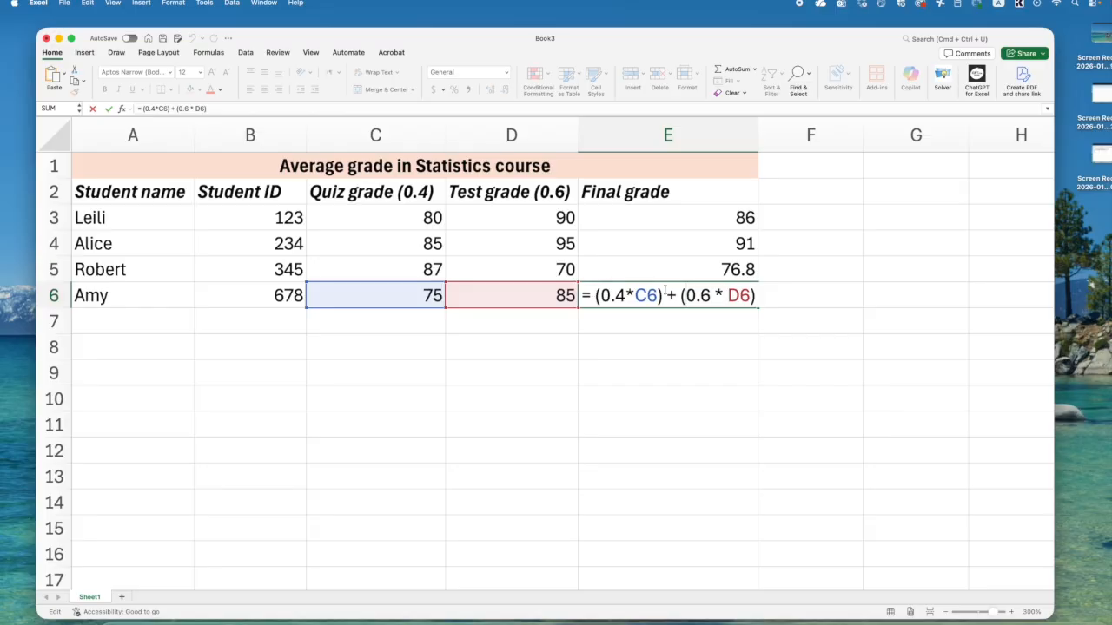
{"action": "key", "text": "Escape"}
Clear the final grades in E5:E6 and fill both cells in one go from the formula in E4.
{"action": "left_click_drag", "start_coordinate": [686, 276], "coordinate": [690, 293]}
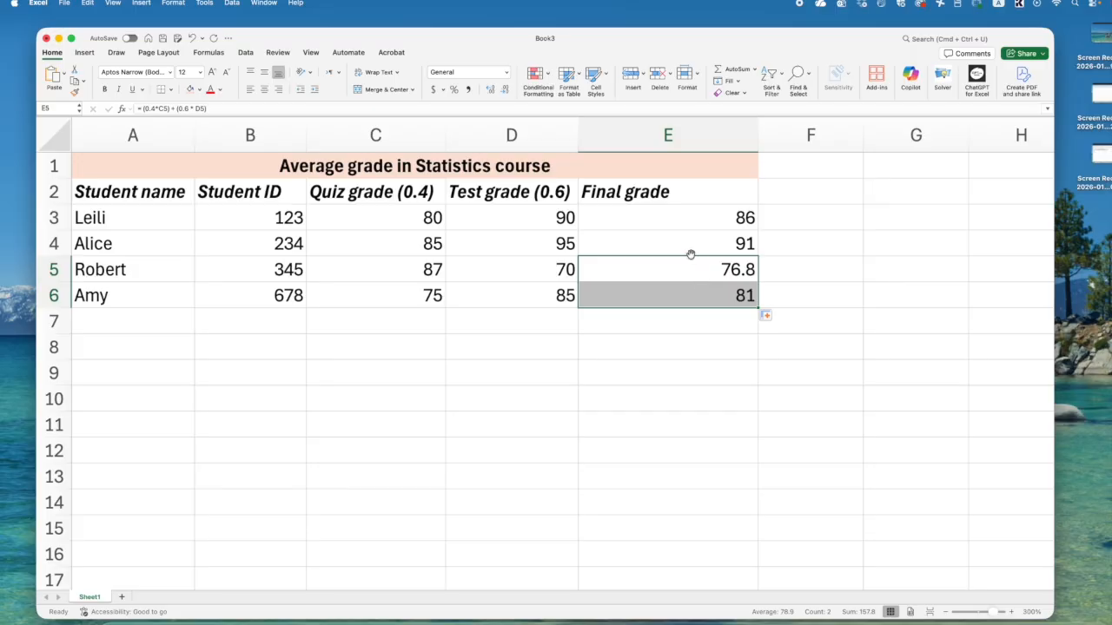
{"action": "key", "text": "Delete"}
{"action": "left_click", "coordinate": [710, 243]}
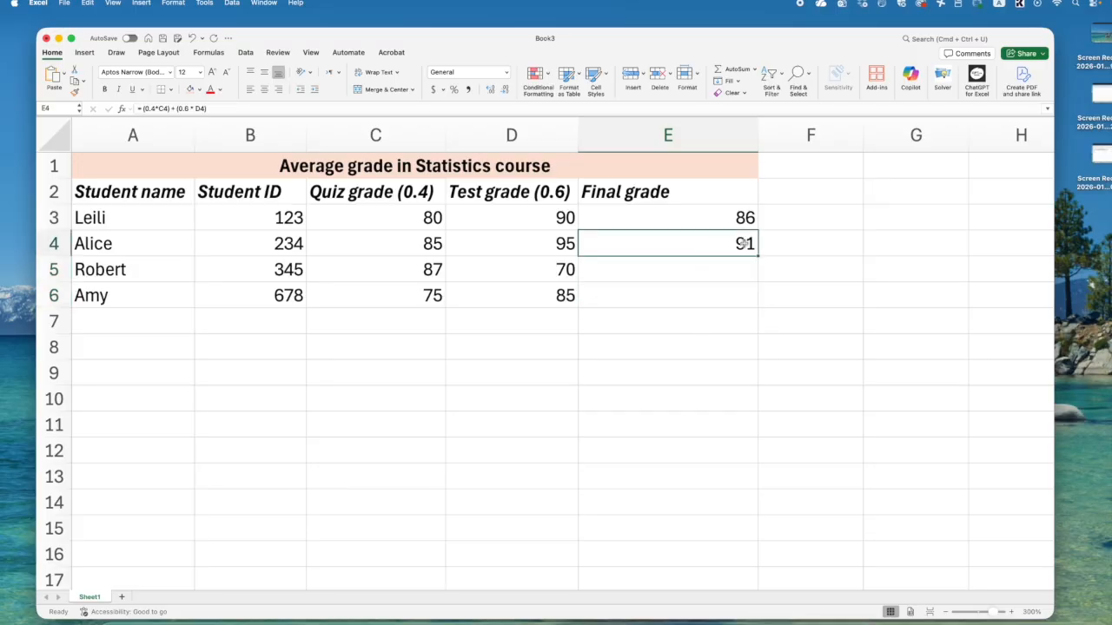
{"action": "double_click", "coordinate": [712, 243]}
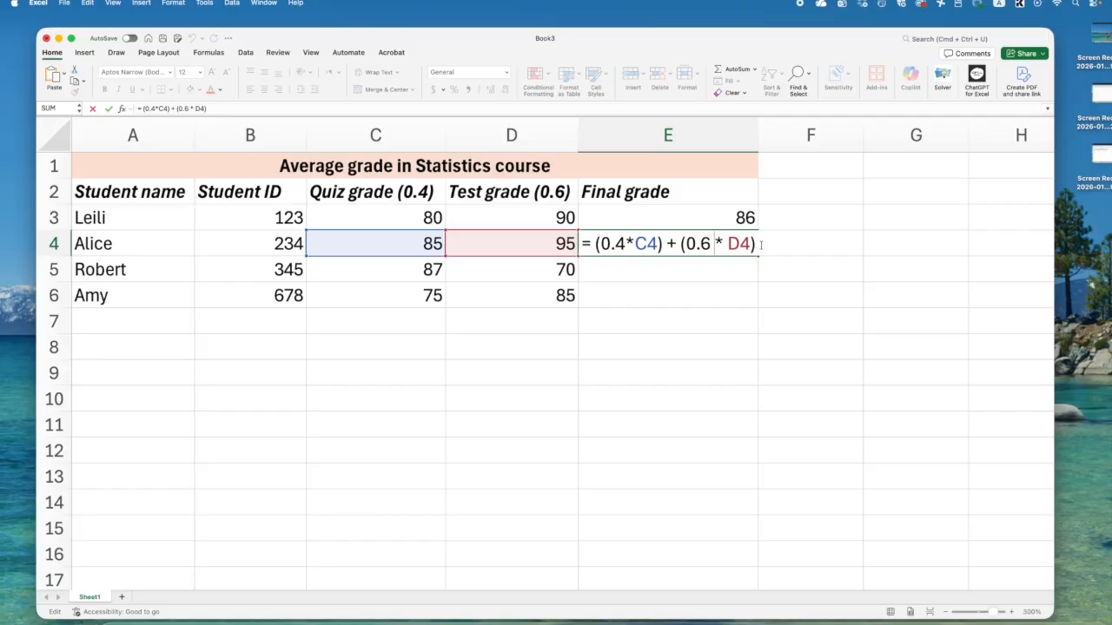
{"action": "key", "text": "Return"}
{"action": "left_click_drag", "start_coordinate": [757, 257], "coordinate": [700, 281]}
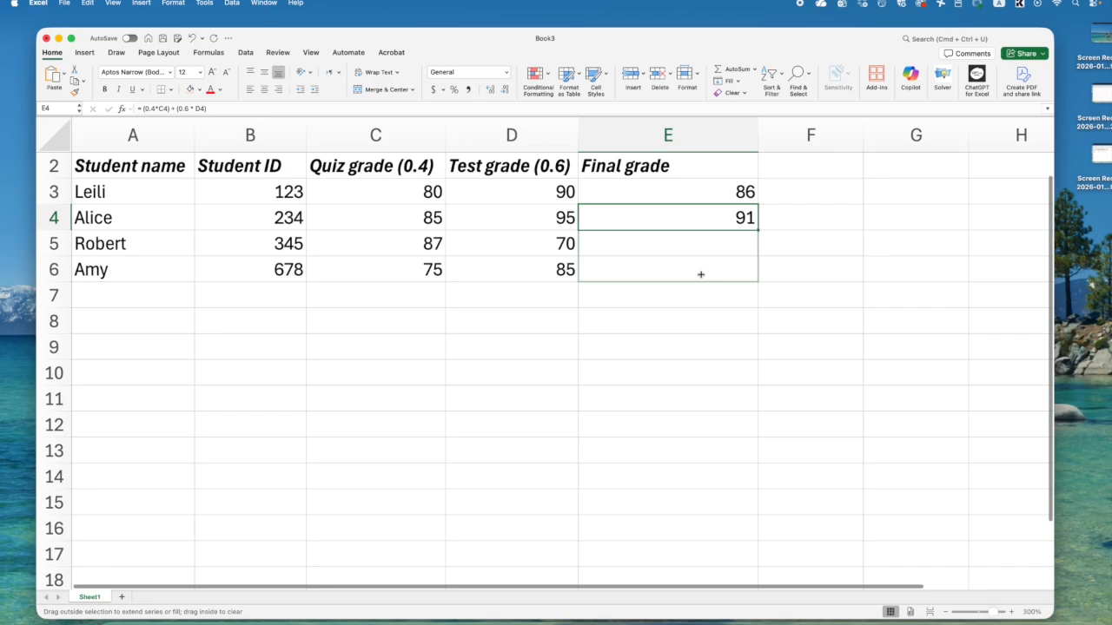
{"action": "left_click_drag", "start_coordinate": [700, 275], "coordinate": [702, 270]}
Check the cell references in the filled final grade formulas in E5 and E6.
{"action": "left_click", "coordinate": [686, 241]}
{"action": "double_click", "coordinate": [683, 243]}
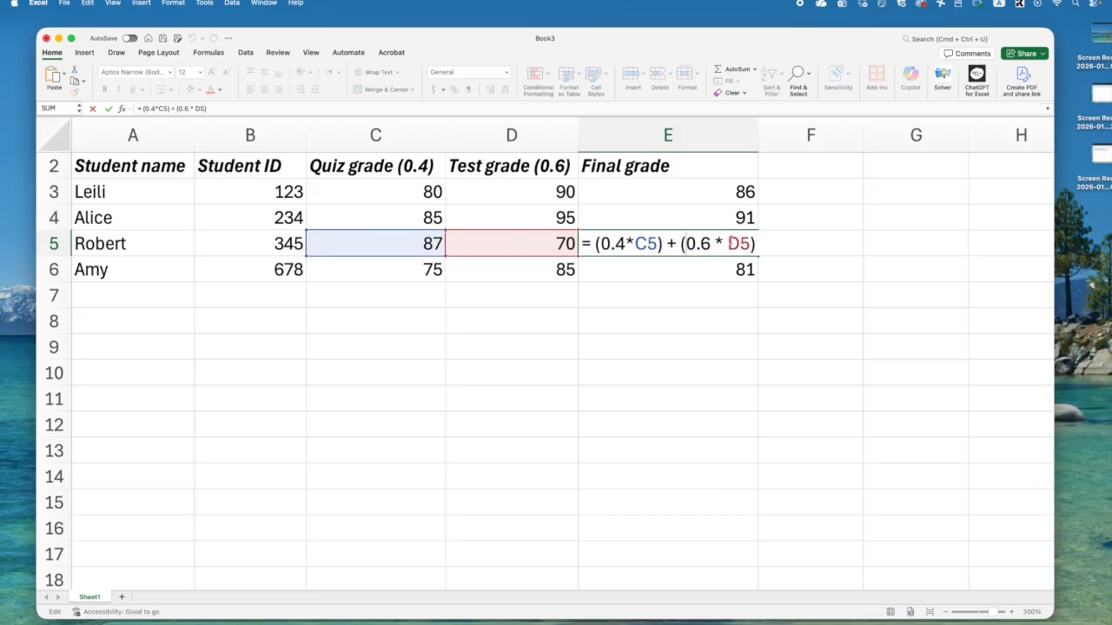
{"action": "left_click", "coordinate": [702, 269]}
{"action": "key", "text": "Escape"}
{"action": "left_click", "coordinate": [723, 264]}
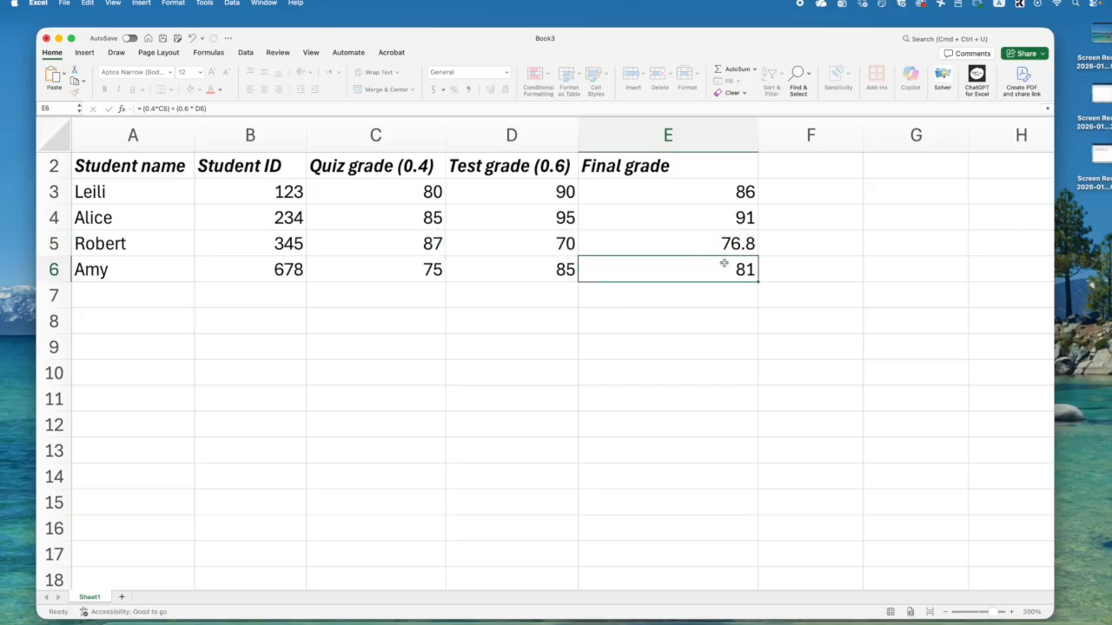
Check which quiz and test cells the final grade formulas in E6 and E4 refer to.
{"action": "left_click", "coordinate": [570, 108]}
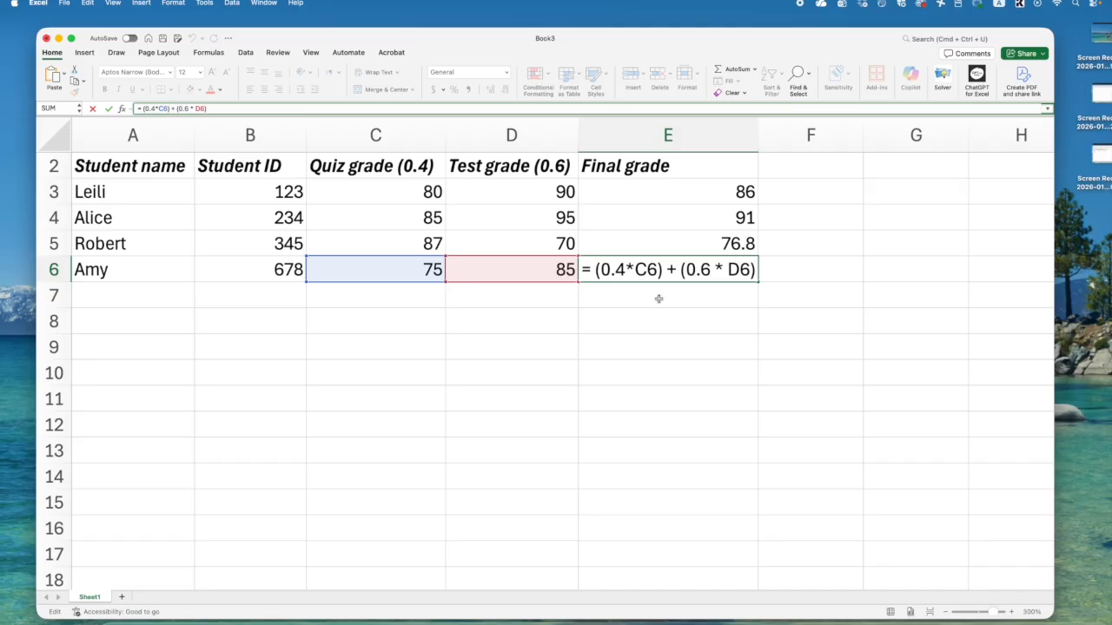
{"action": "key", "text": "Return"}
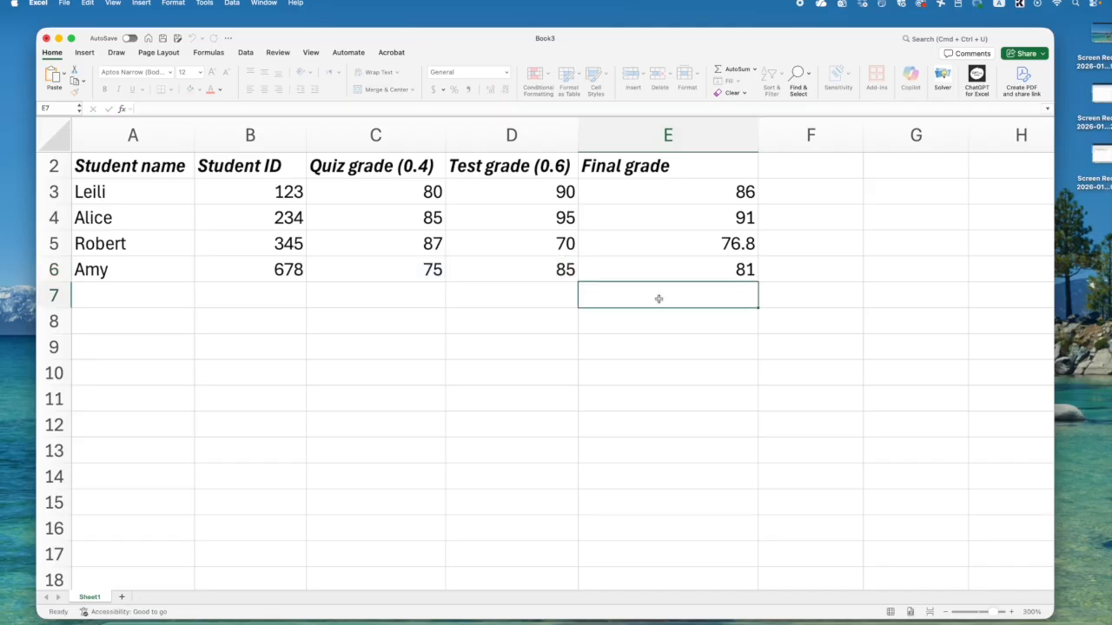
{"action": "double_click", "coordinate": [660, 271]}
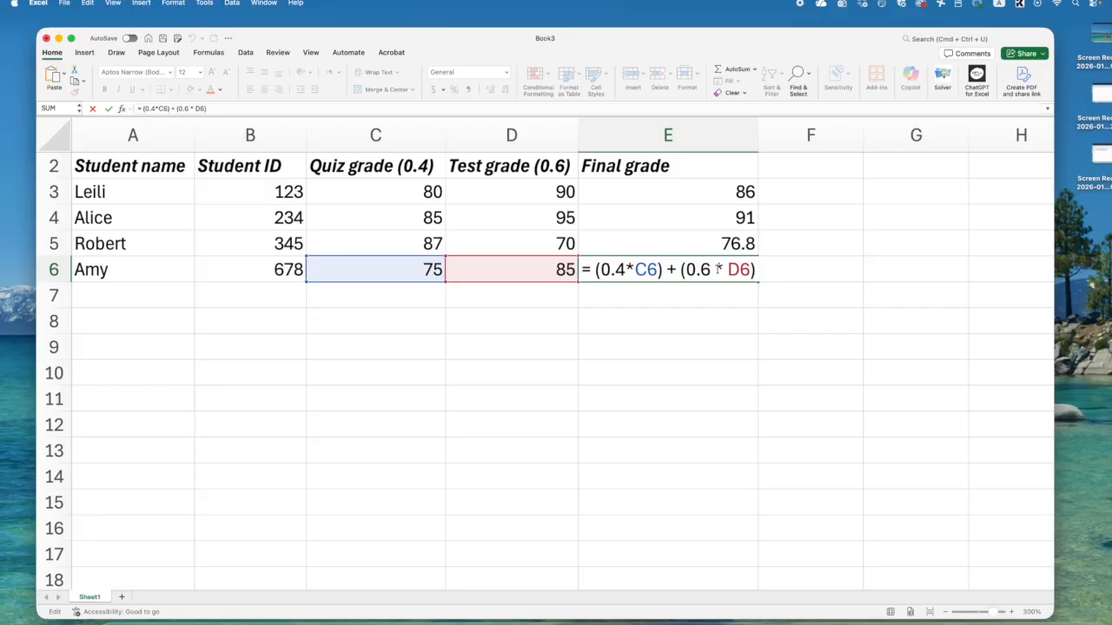
{"action": "double_click", "coordinate": [690, 217]}
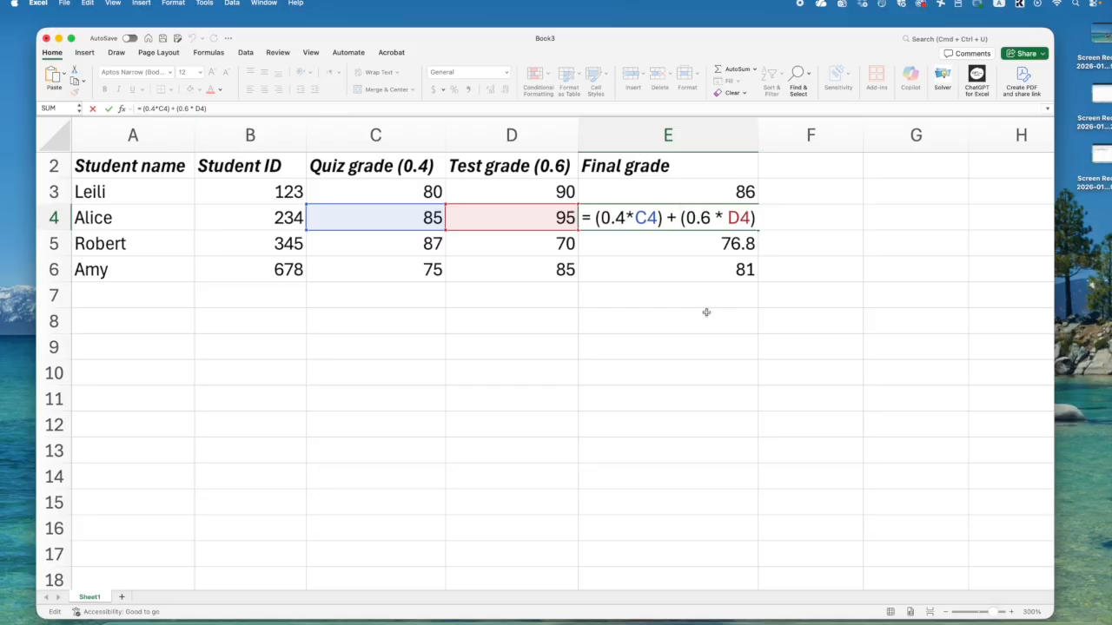
{"action": "key", "text": "ctrl+Return"}
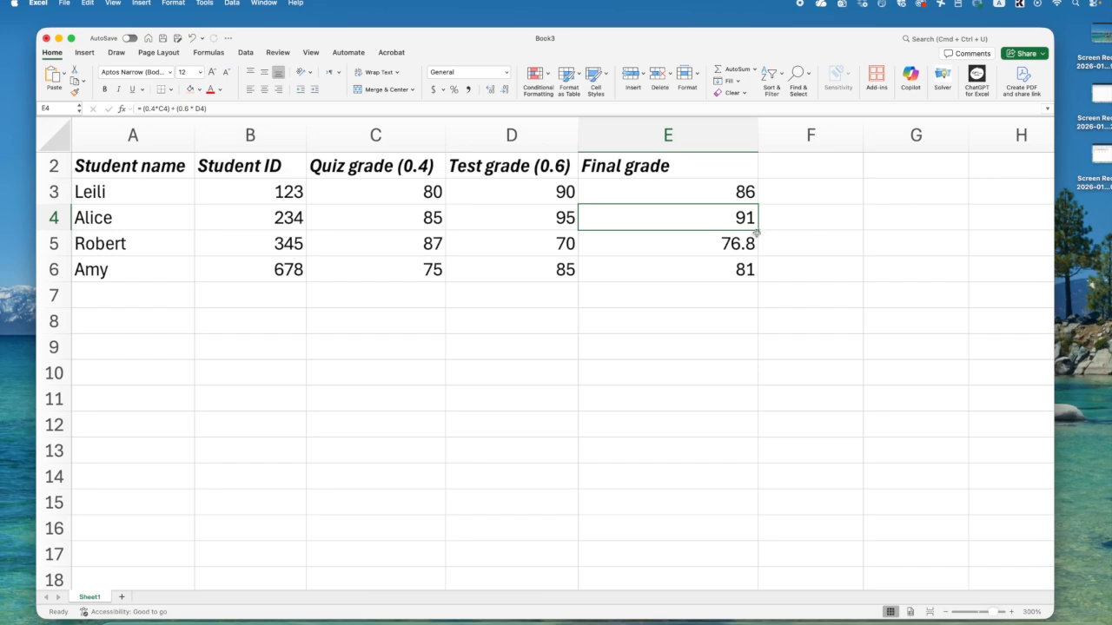
Try filling the final grade formula from E4 across to F4, inspect its cell references and clear the copy.
{"action": "left_click_drag", "start_coordinate": [757, 231], "coordinate": [860, 221]}
{"action": "left_click", "coordinate": [806, 220]}
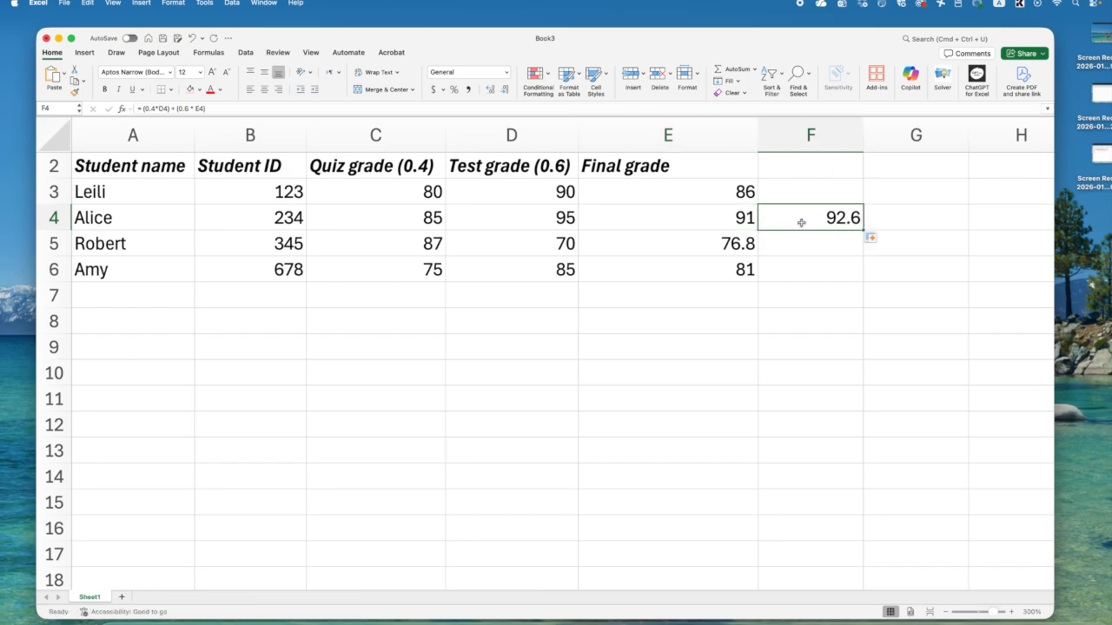
{"action": "left_click", "coordinate": [606, 109]}
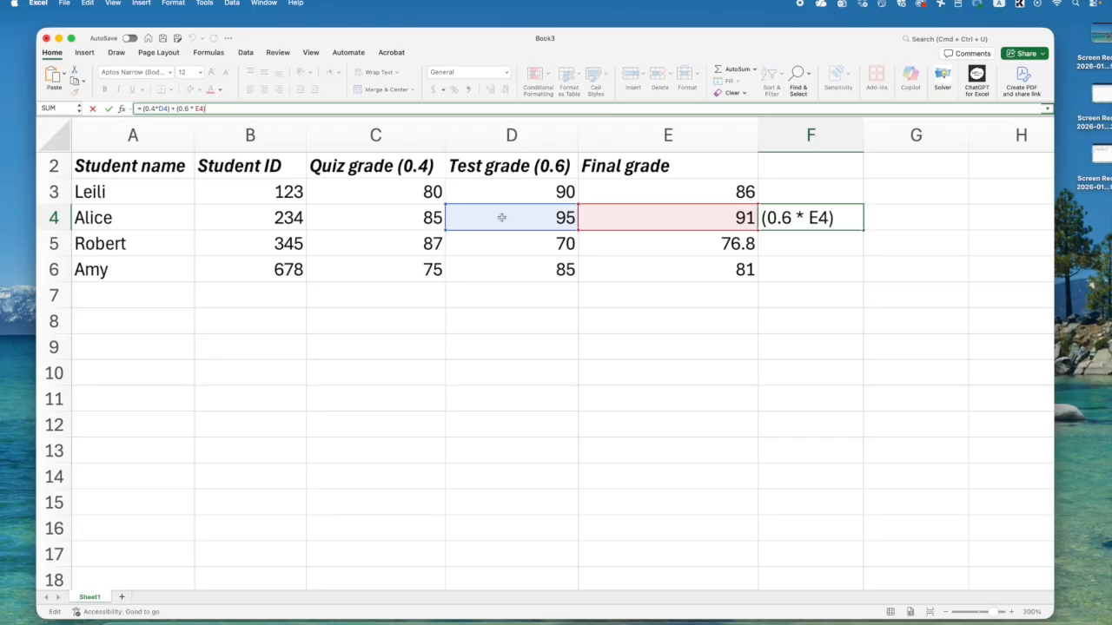
{"action": "left_click", "coordinate": [837, 218]}
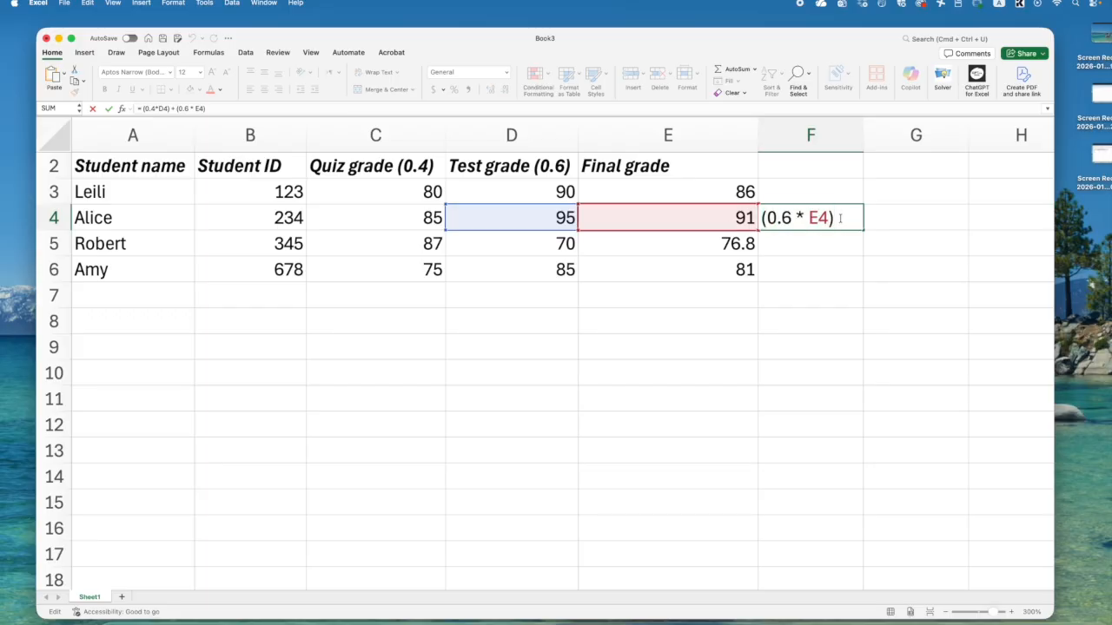
{"action": "left_click_drag", "start_coordinate": [840, 218], "coordinate": [762, 218]}
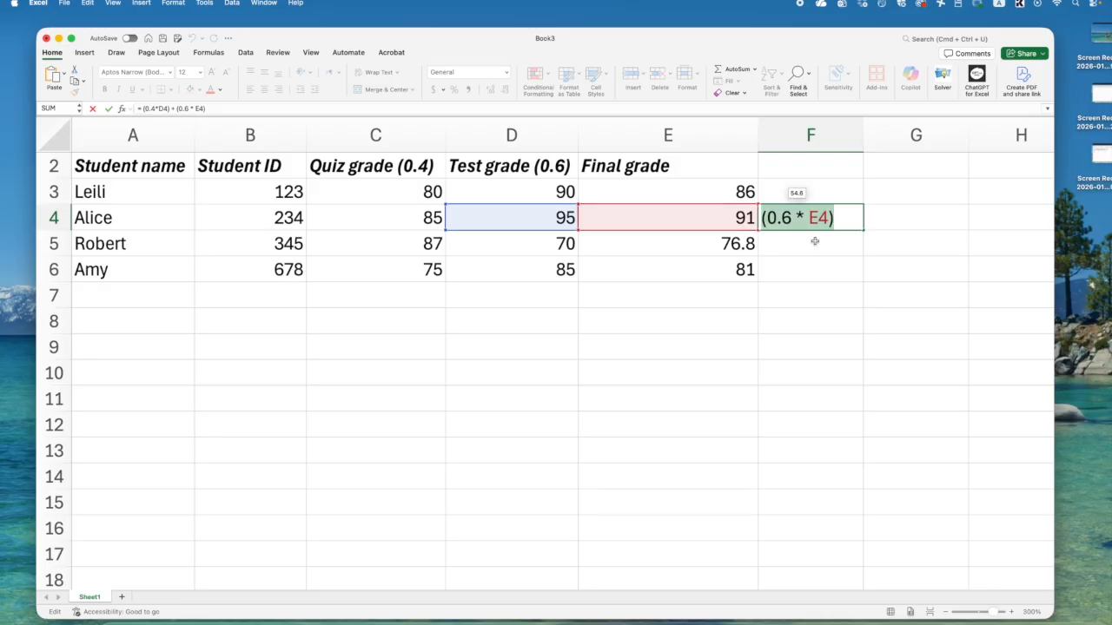
{"action": "key", "text": "Escape"}
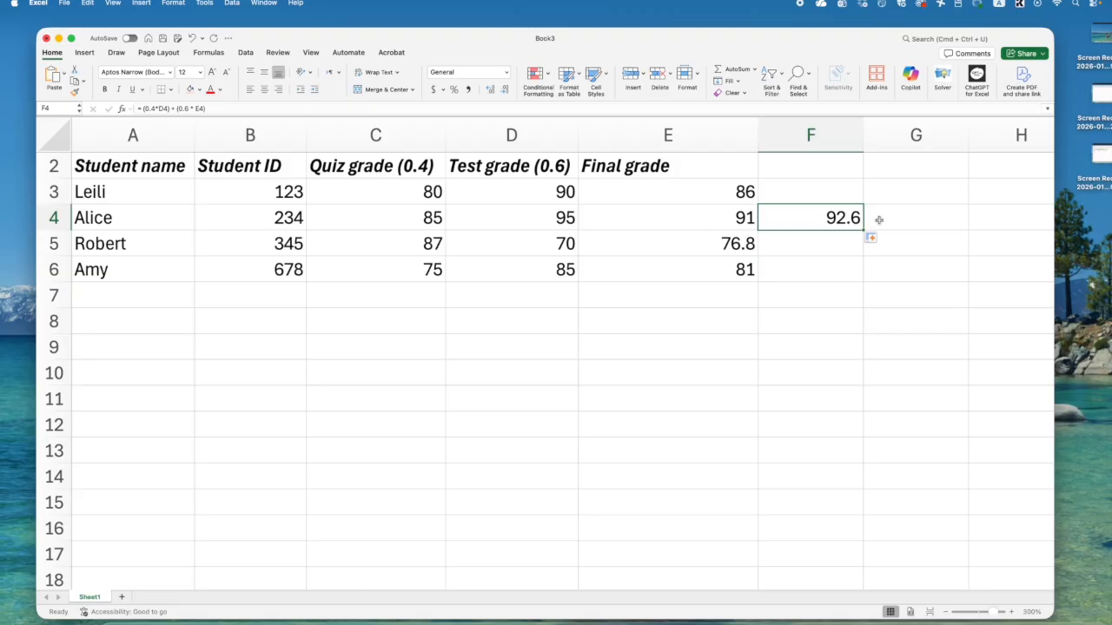
{"action": "key", "text": "BackSpace"}
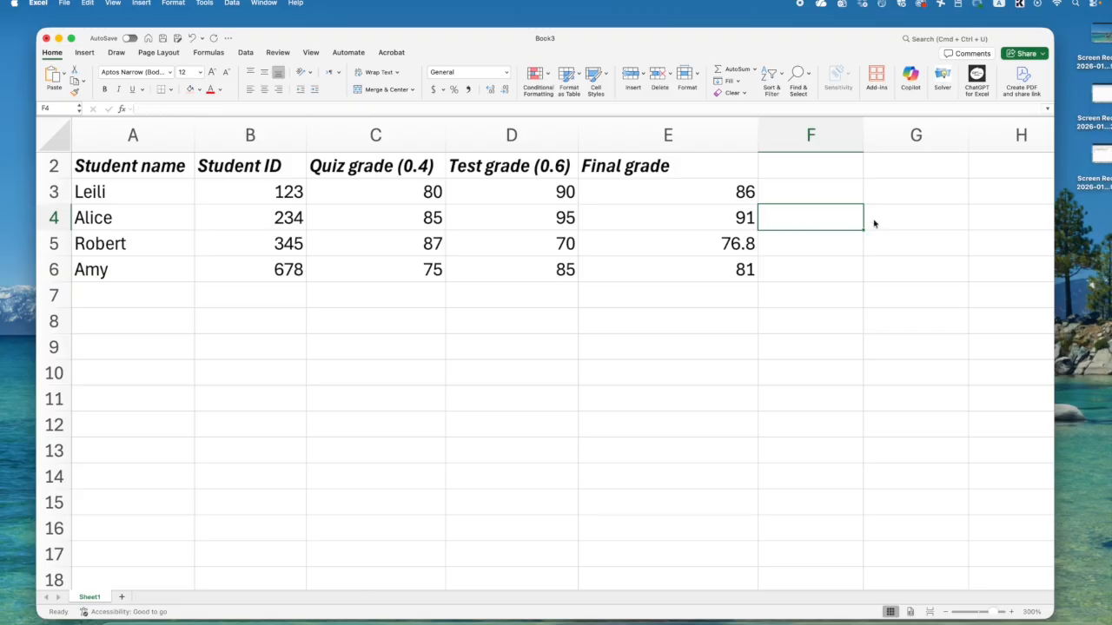
Replace the hard-coded final grade calculation in E3 by filling the cell-reference formula up from E4.
{"action": "double_click", "coordinate": [629, 193]}
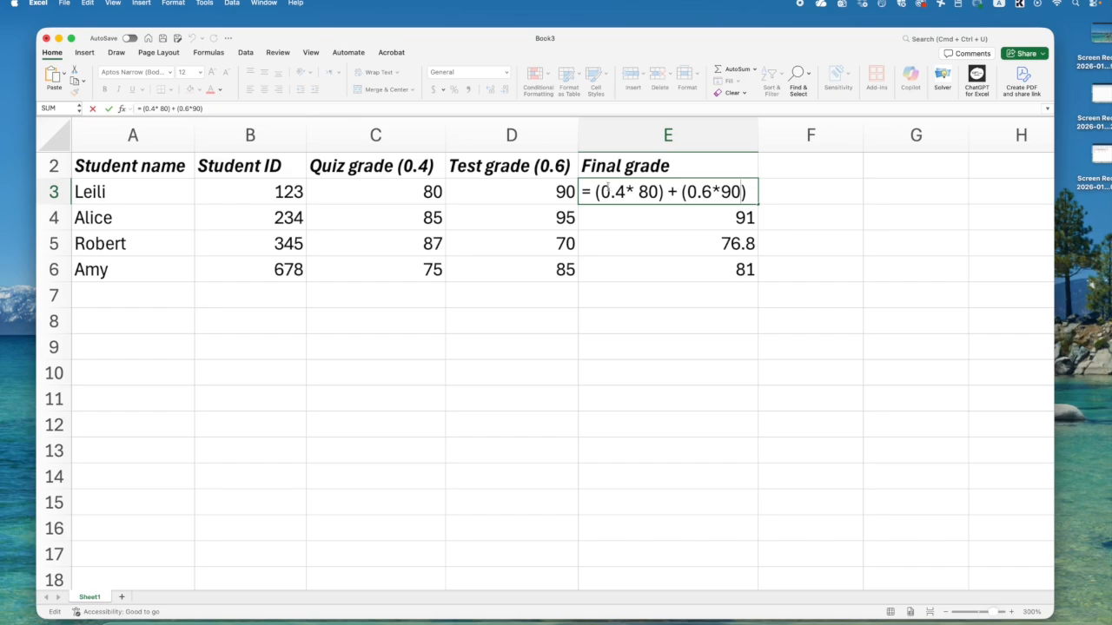
{"action": "left_click_drag", "start_coordinate": [596, 191], "coordinate": [781, 199]}
{"action": "key", "text": "Escape"}
{"action": "left_click", "coordinate": [719, 214]}
{"action": "left_click_drag", "start_coordinate": [754, 228], "coordinate": [747, 207]}
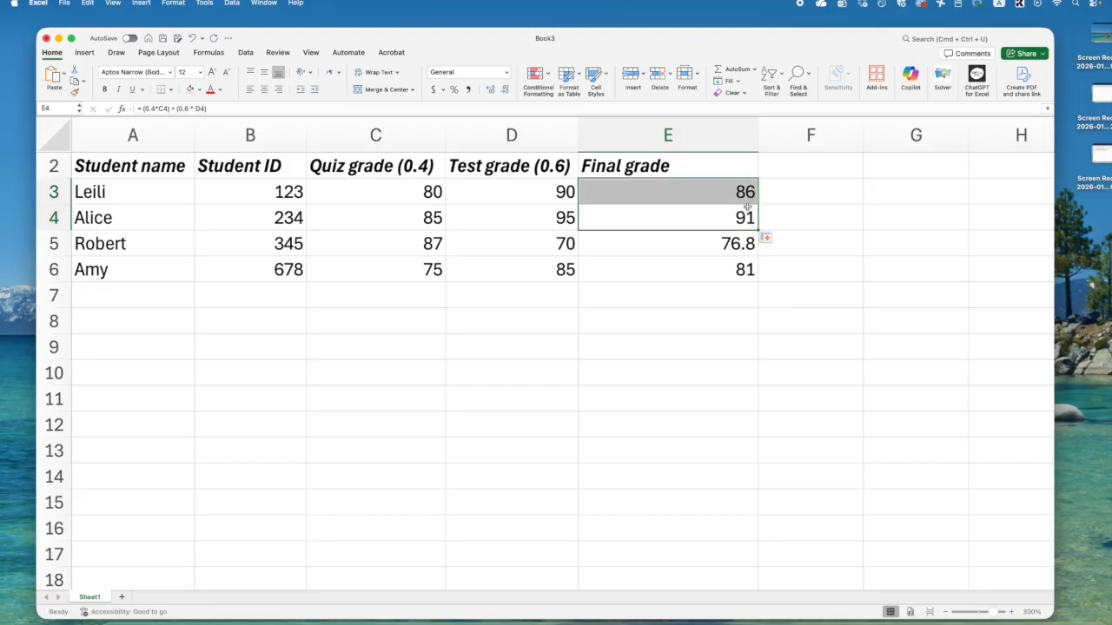
{"action": "double_click", "coordinate": [747, 200]}
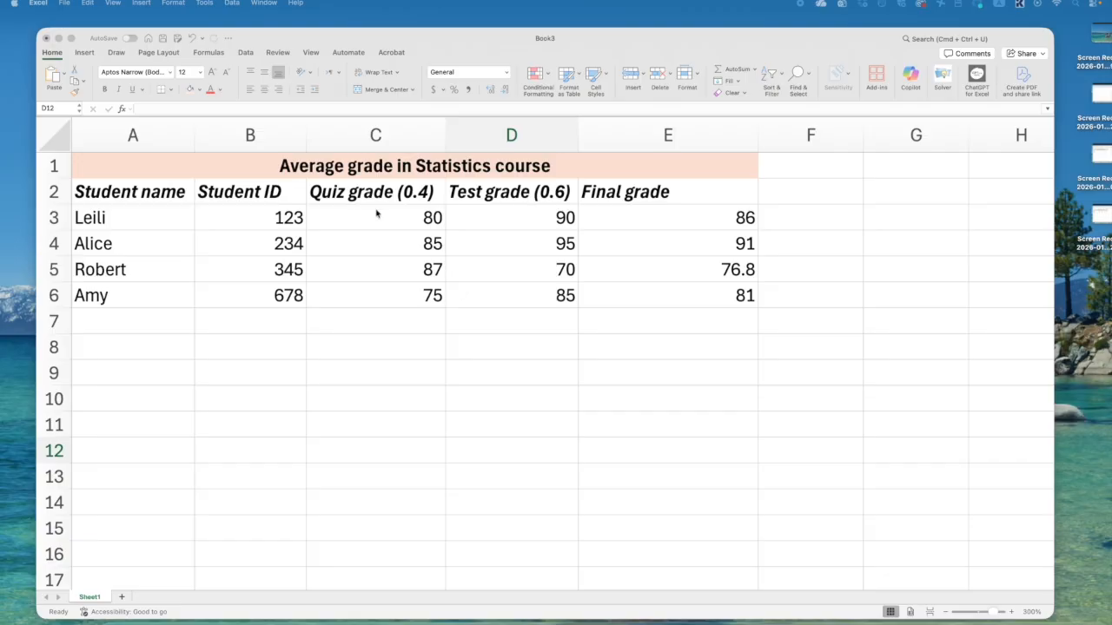
{"action": "left_click", "coordinate": [55, 218]}
{"action": "right_click", "coordinate": [57, 218]}
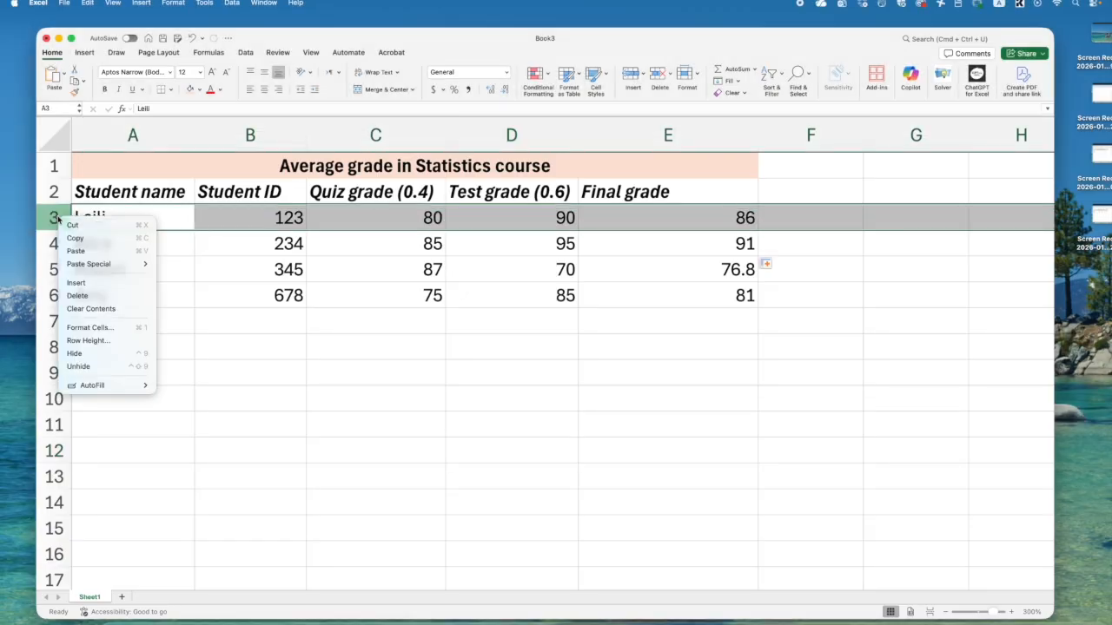
{"action": "left_click", "coordinate": [411, 254]}
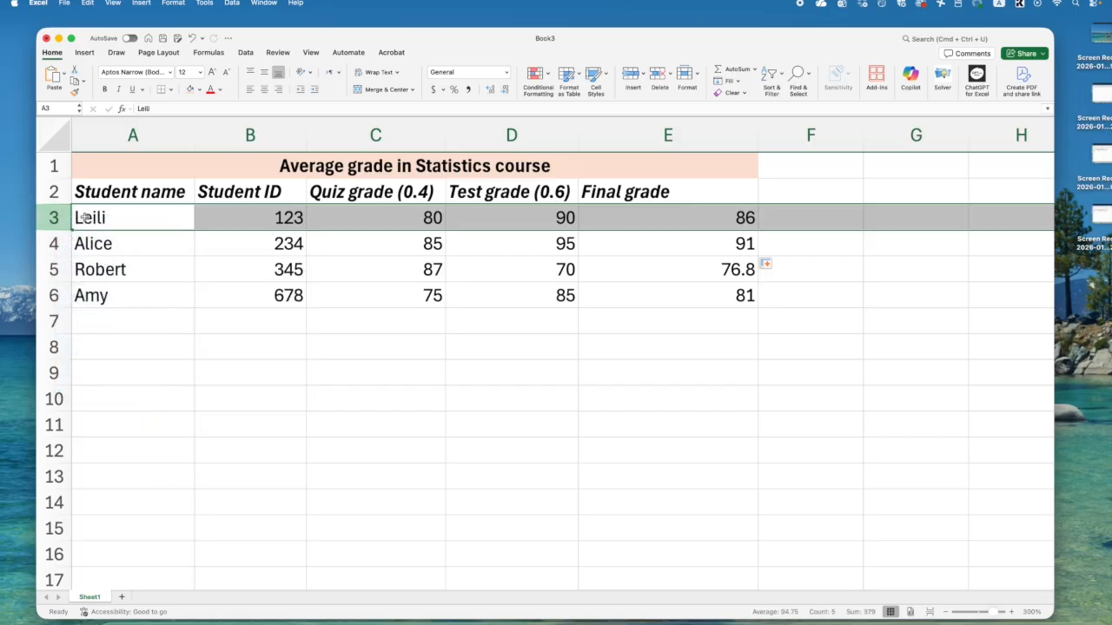
{"action": "left_click", "coordinate": [810, 322]}
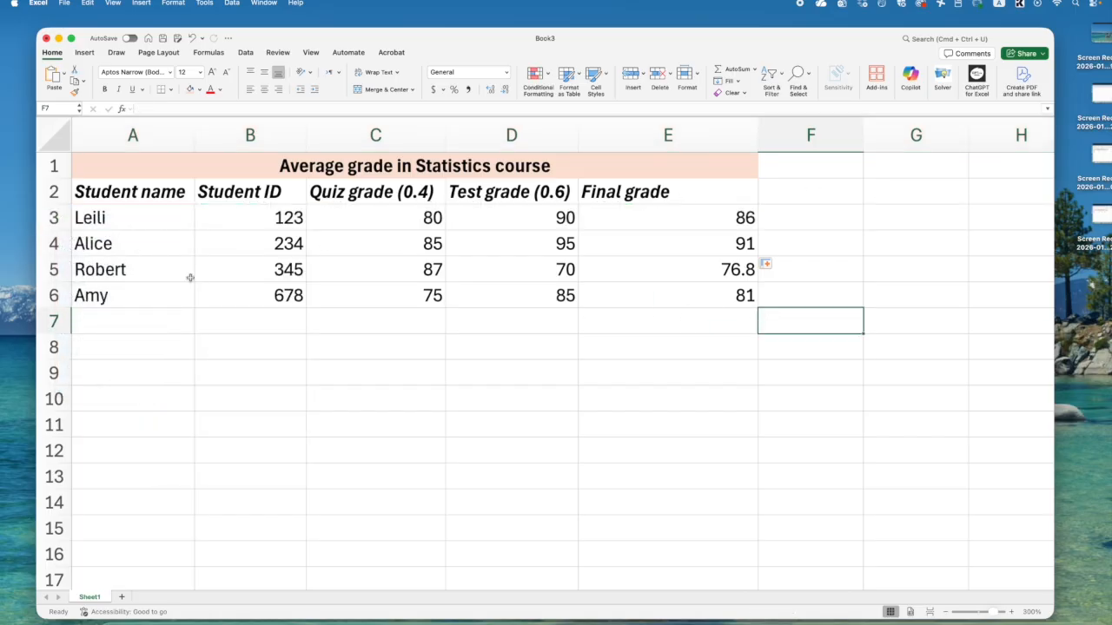
Try moving the student records in A3:E6 down one row, and undo the move.
{"action": "left_click", "coordinate": [97, 217]}
{"action": "left_click_drag", "start_coordinate": [102, 218], "coordinate": [672, 213]}
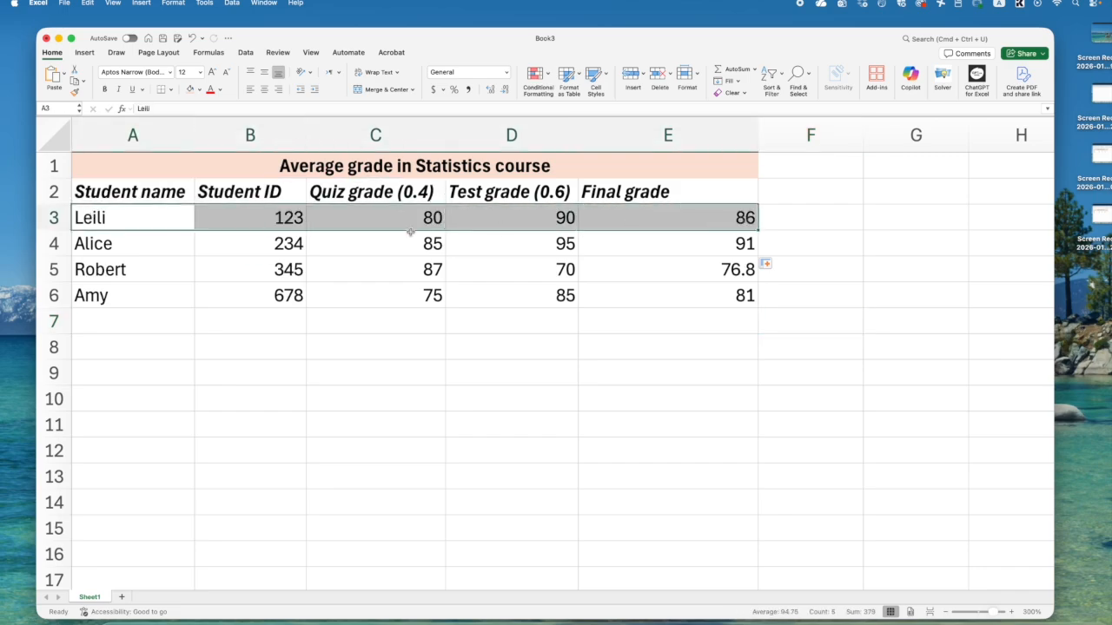
{"action": "left_click", "coordinate": [375, 244]}
{"action": "left_click_drag", "start_coordinate": [153, 225], "coordinate": [670, 230]}
{"action": "left_click", "coordinate": [226, 293]}
{"action": "left_click_drag", "start_coordinate": [129, 222], "coordinate": [698, 318]}
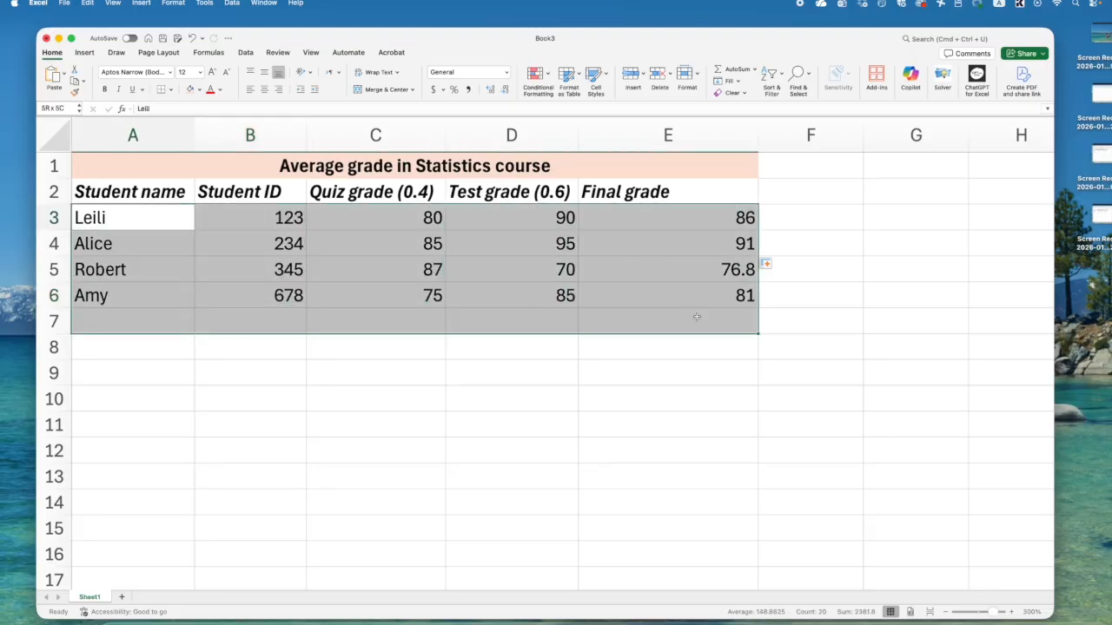
{"action": "left_click", "coordinate": [166, 235]}
{"action": "left_click_drag", "start_coordinate": [167, 224], "coordinate": [686, 297]}
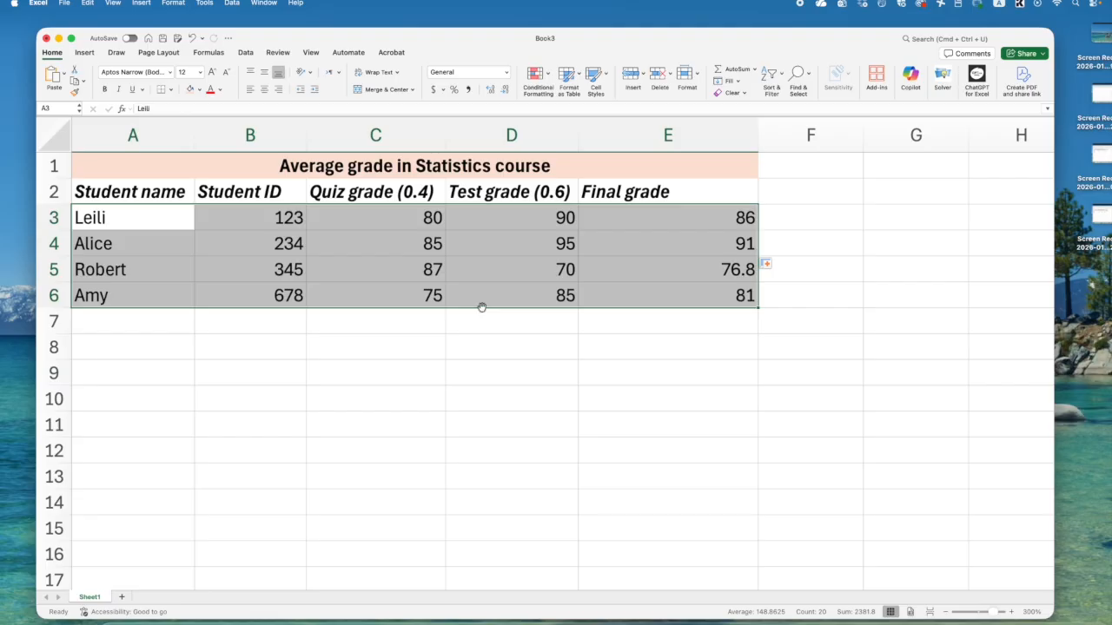
{"action": "left_click_drag", "start_coordinate": [482, 307], "coordinate": [480, 335]}
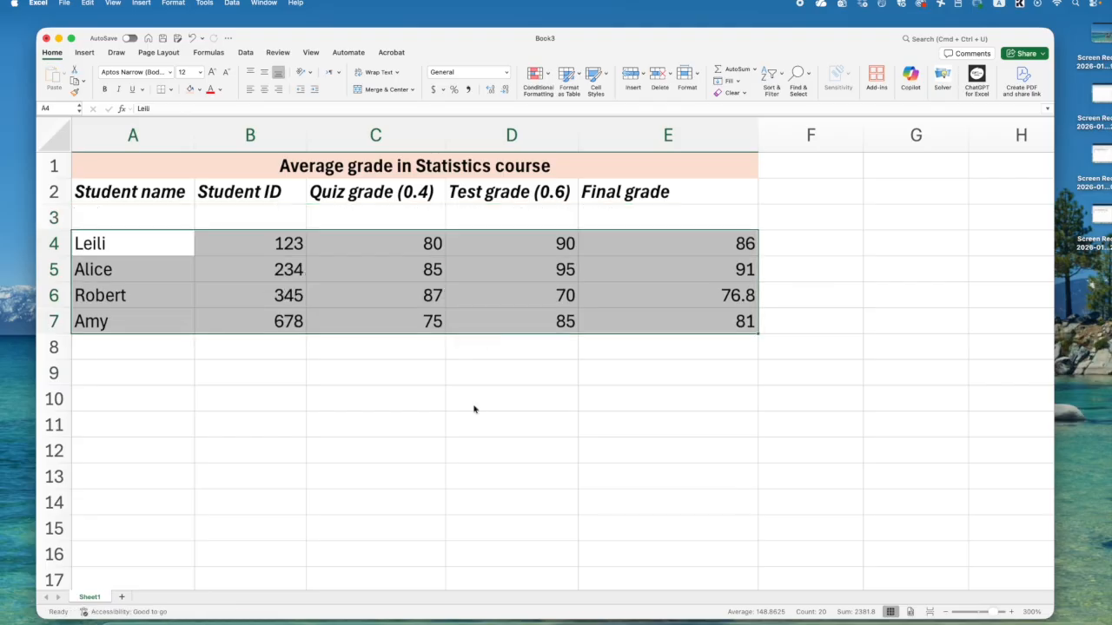
{"action": "left_click_drag", "start_coordinate": [300, 213], "coordinate": [669, 217]}
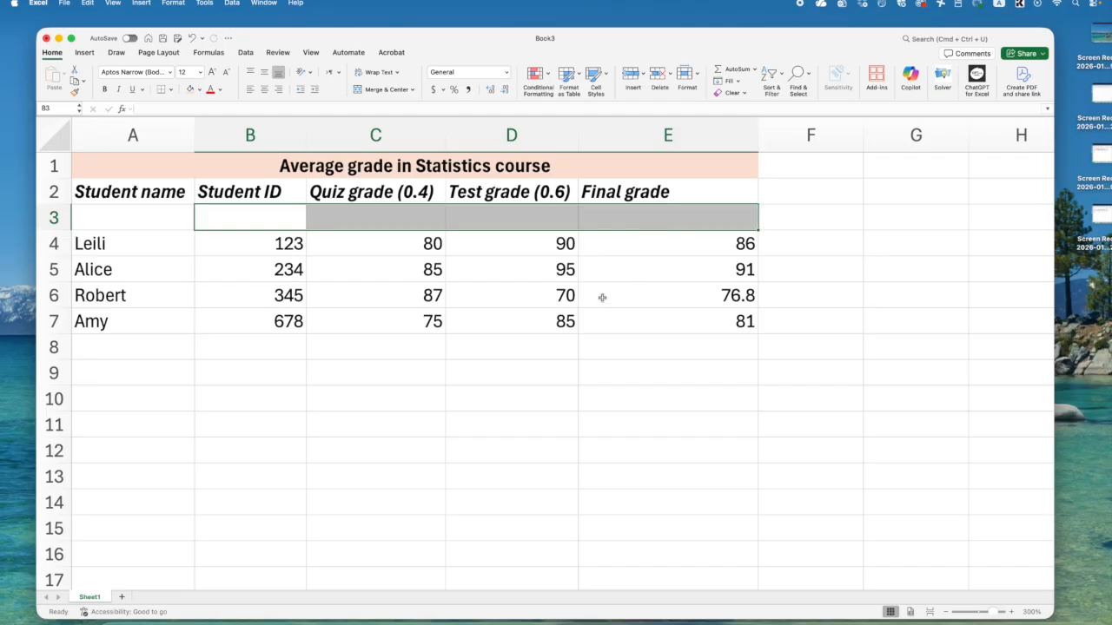
{"action": "key", "text": "super+z"}
Insert an empty row 3 between the column headings and the first student record.
{"action": "left_click", "coordinate": [96, 219]}
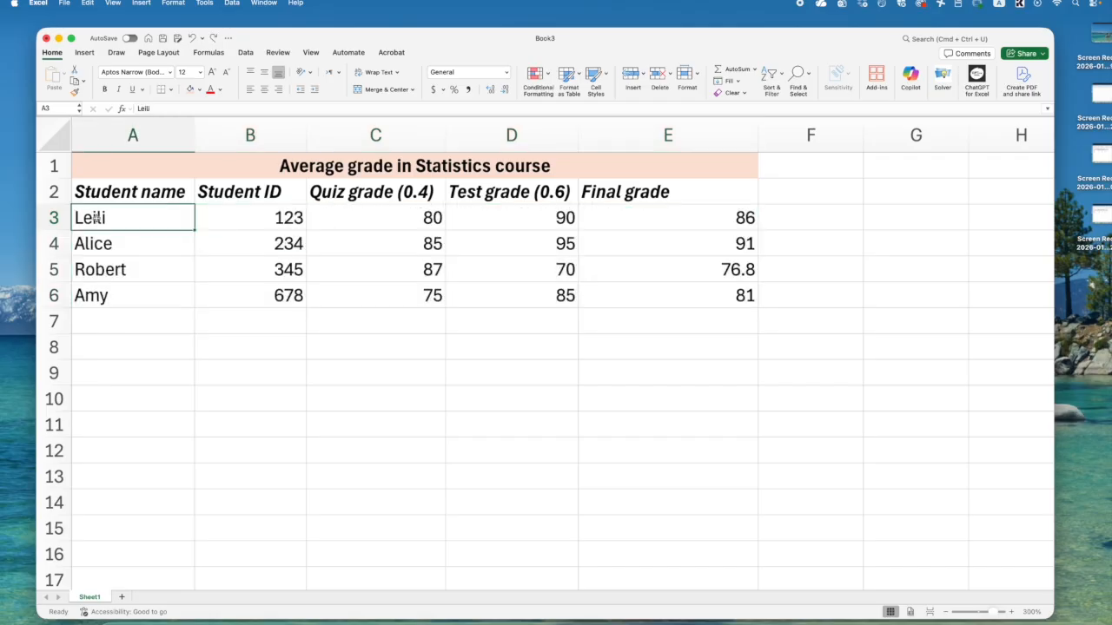
{"action": "mouse_move", "coordinate": [54, 218]}
{"action": "left_mouse_down"}
{"action": "mouse_move", "coordinate": [64, 285]}
{"action": "mouse_move", "coordinate": [47, 217]}
{"action": "left_mouse_up"}
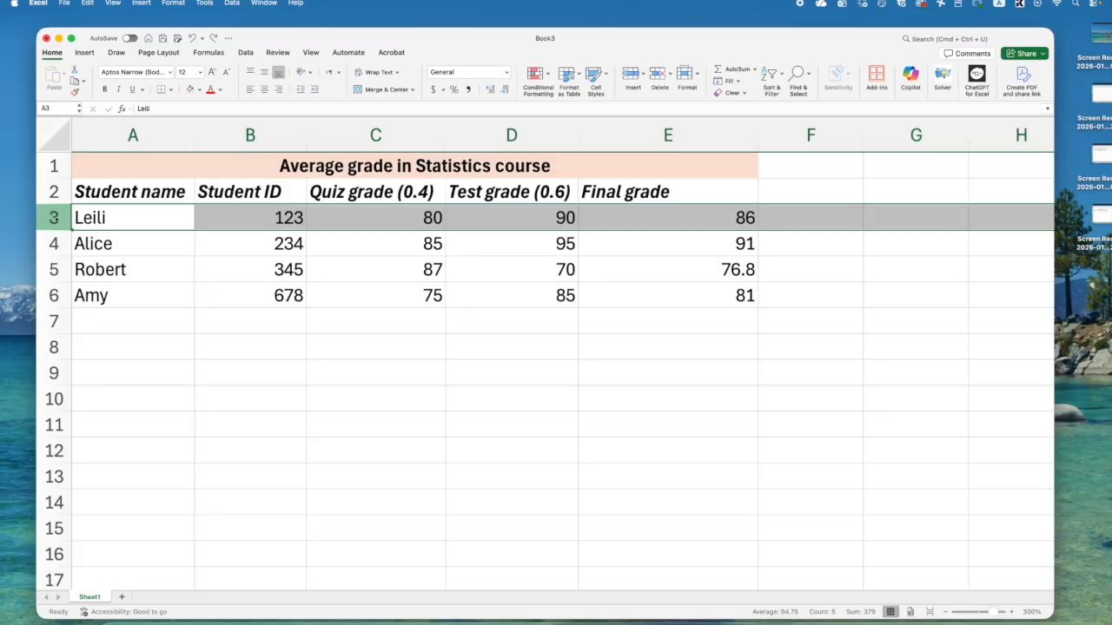
{"action": "right_click", "coordinate": [54, 217]}
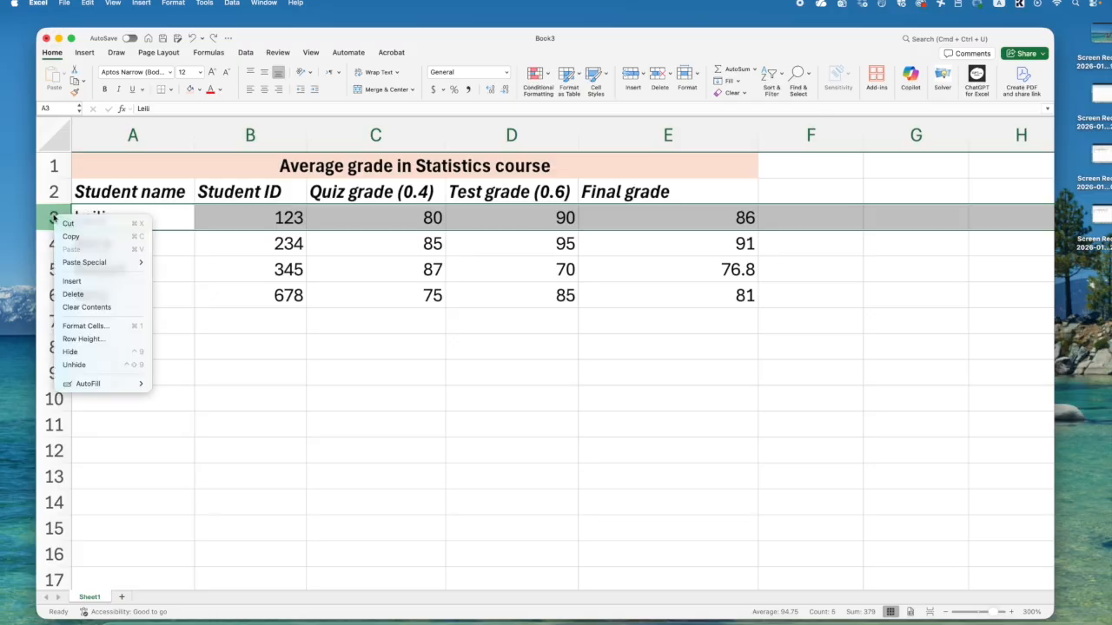
{"action": "left_click", "coordinate": [84, 283]}
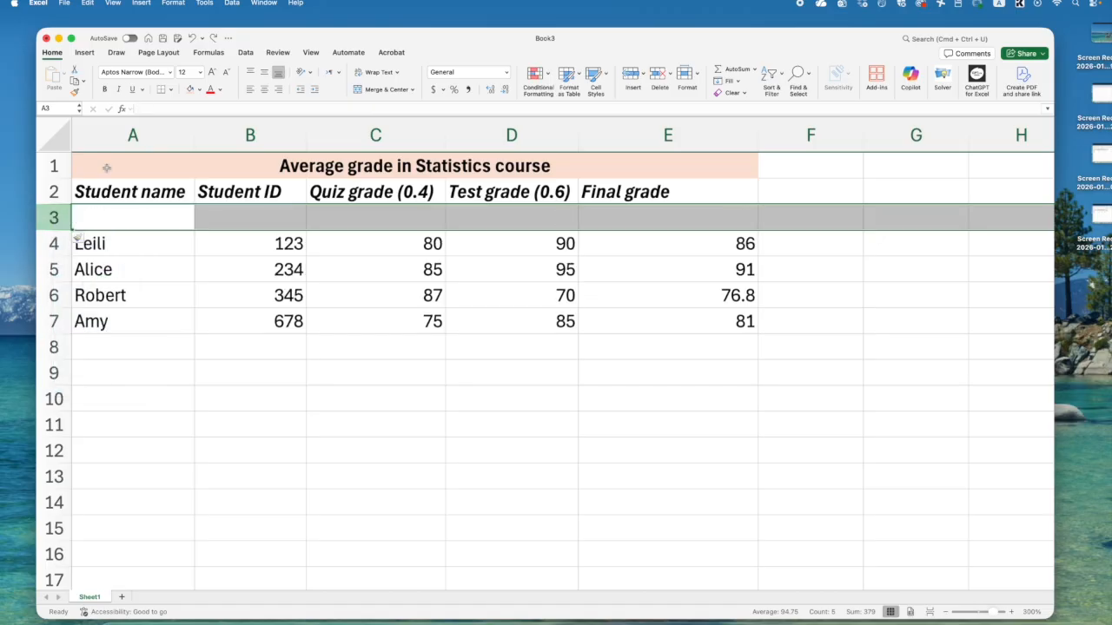
{"action": "left_click_drag", "start_coordinate": [237, 211], "coordinate": [706, 213]}
Enter the quiz weight 0.4 in C3 and the test weight 0.6 in D3.
{"action": "left_click", "coordinate": [395, 212]}
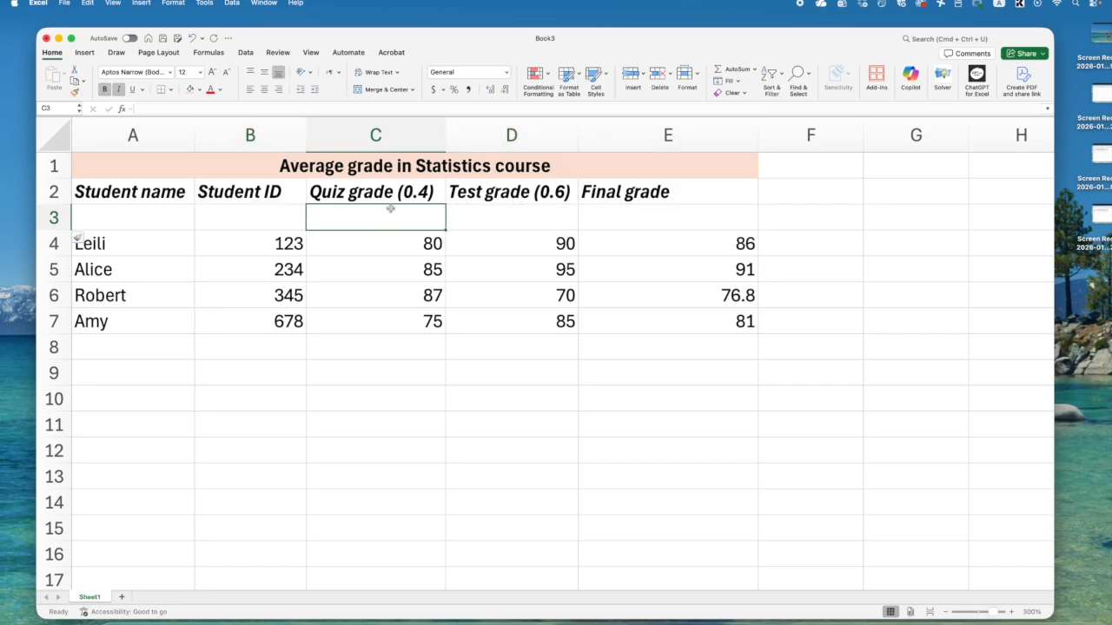
{"action": "double_click", "coordinate": [400, 192]}
{"action": "left_click_drag", "start_coordinate": [398, 192], "coordinate": [427, 195]}
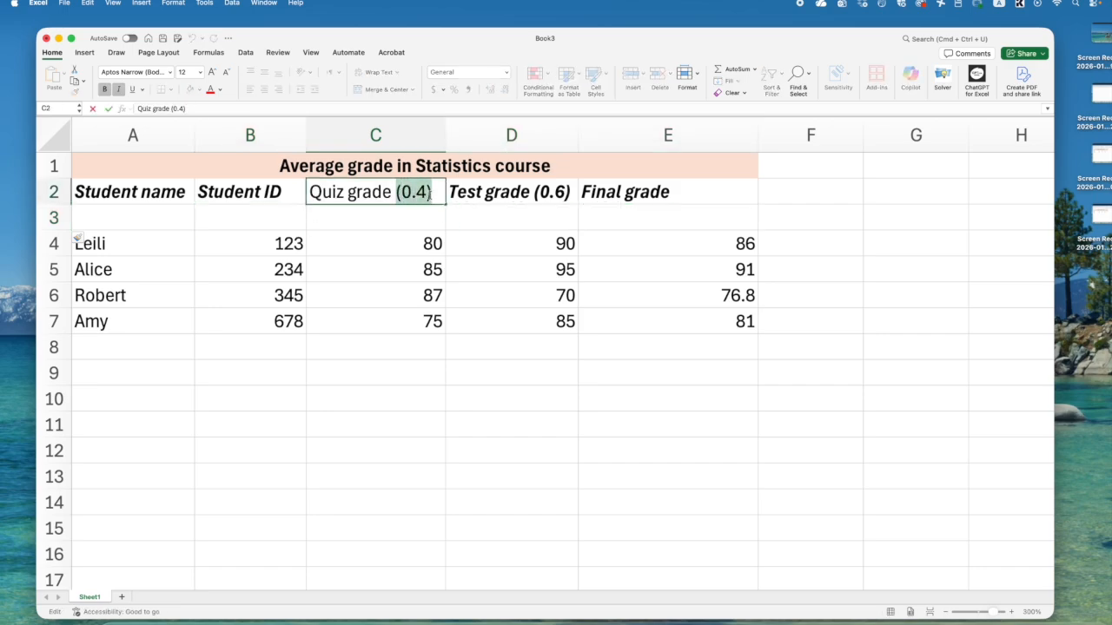
{"action": "left_click", "coordinate": [389, 218]}
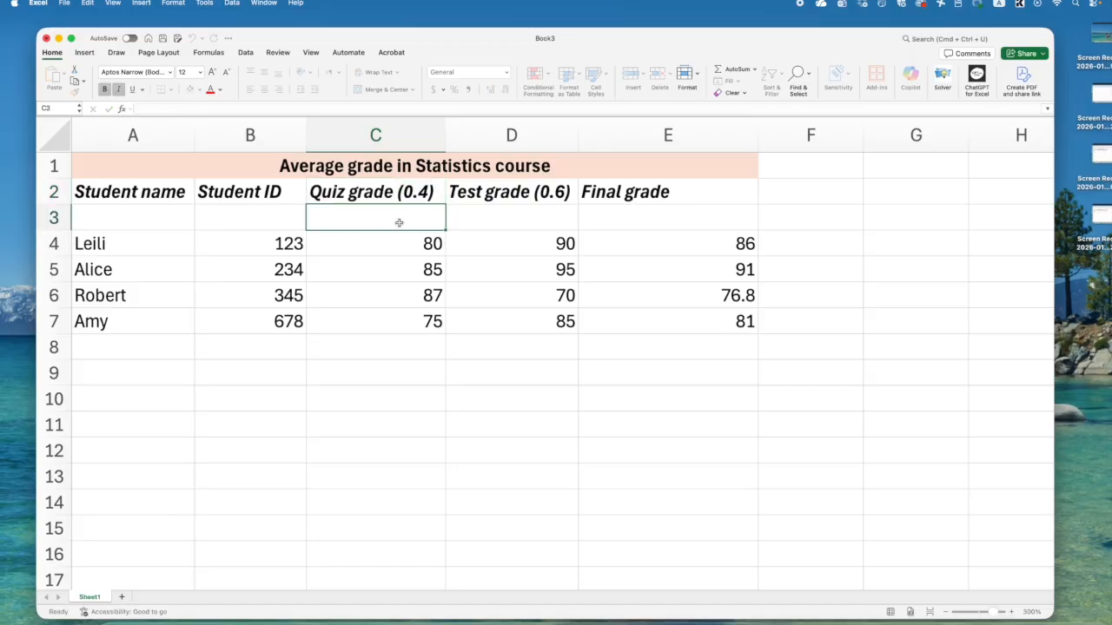
{"action": "type", "text": "0.4"}
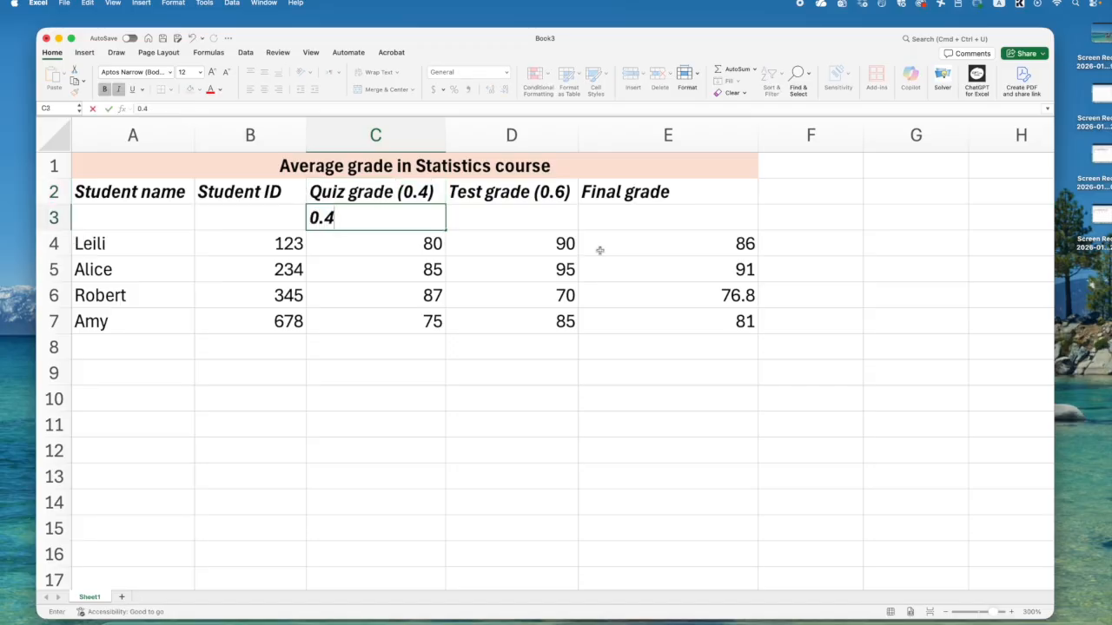
{"action": "left_click", "coordinate": [491, 219]}
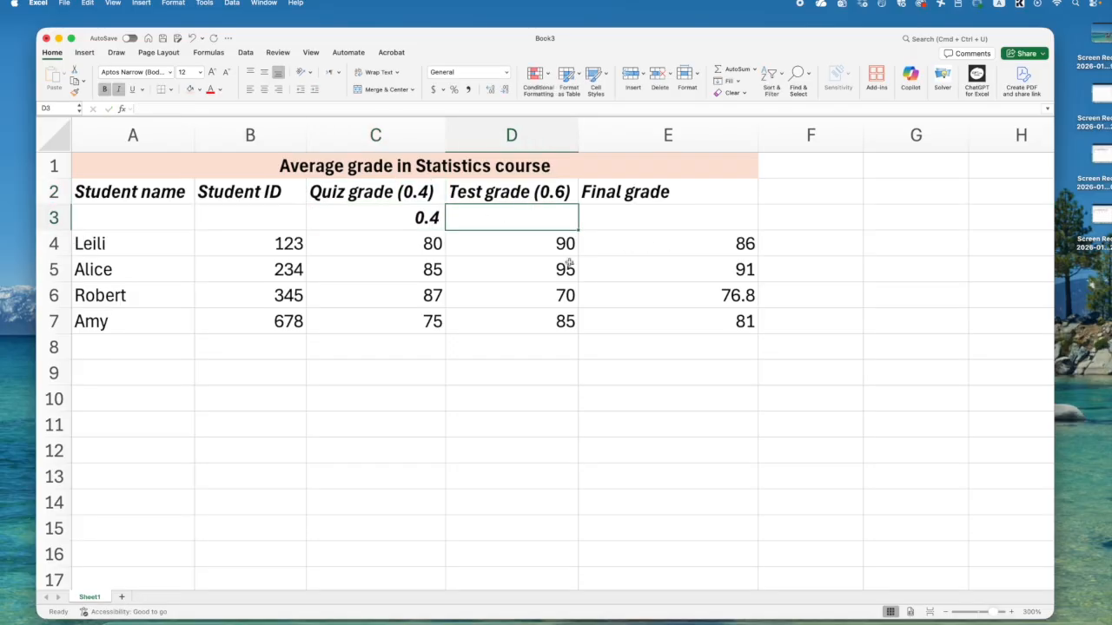
{"action": "type", "text": "0.6"}
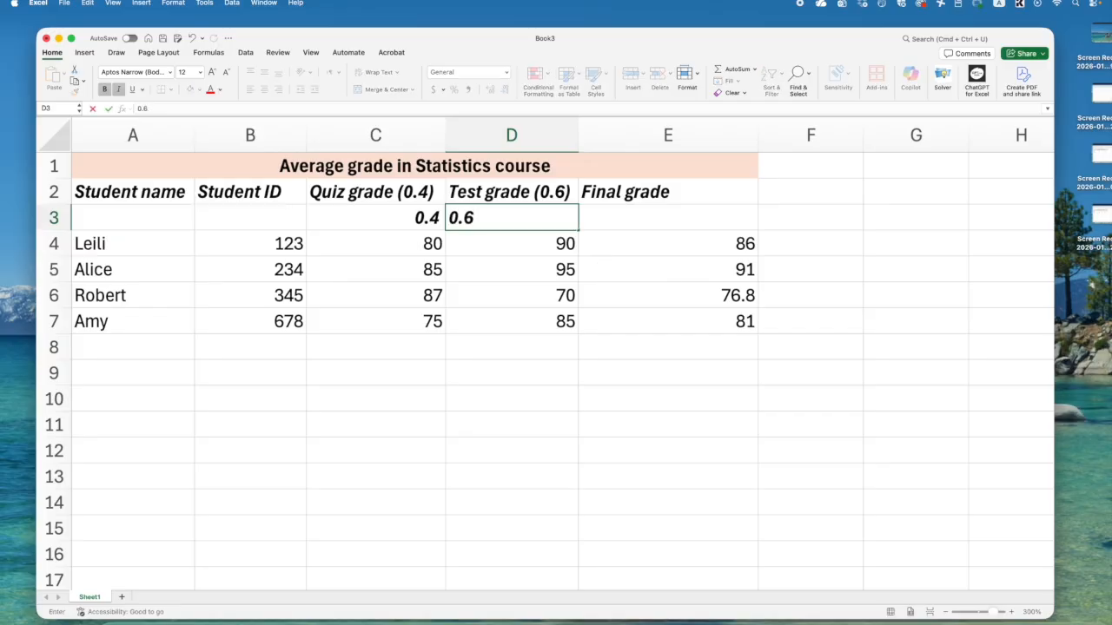
{"action": "left_click", "coordinate": [652, 246]}
Center the column headings and weights in A2:E3 horizontally.
{"action": "left_click_drag", "start_coordinate": [651, 194], "coordinate": [101, 211]}
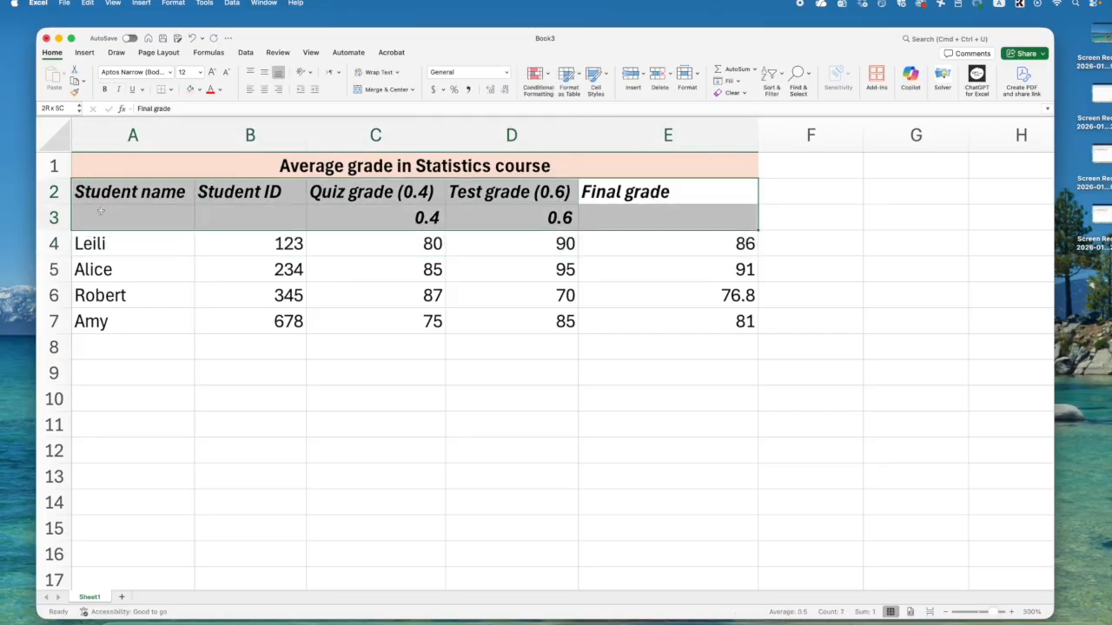
{"action": "left_click", "coordinate": [266, 89]}
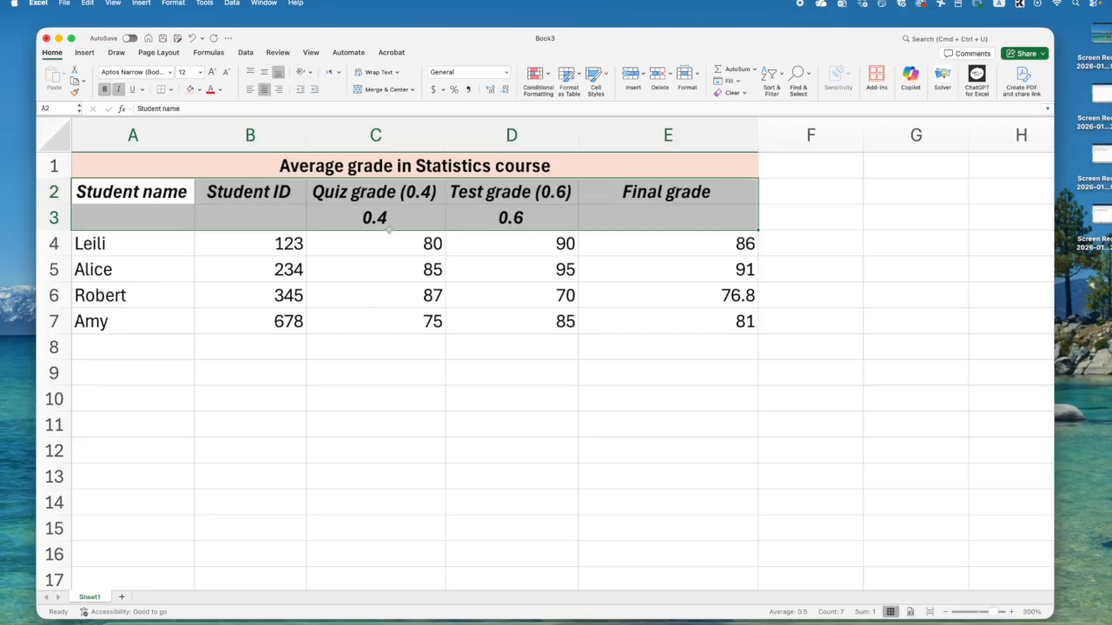
{"action": "left_click", "coordinate": [373, 271]}
Remove the bracketed weight (0.4) from the heading in C2, leaving only Quiz grade.
{"action": "left_click_drag", "start_coordinate": [161, 192], "coordinate": [486, 191]}
{"action": "double_click", "coordinate": [379, 192]}
{"action": "left_click_drag", "start_coordinate": [403, 193], "coordinate": [441, 193]}
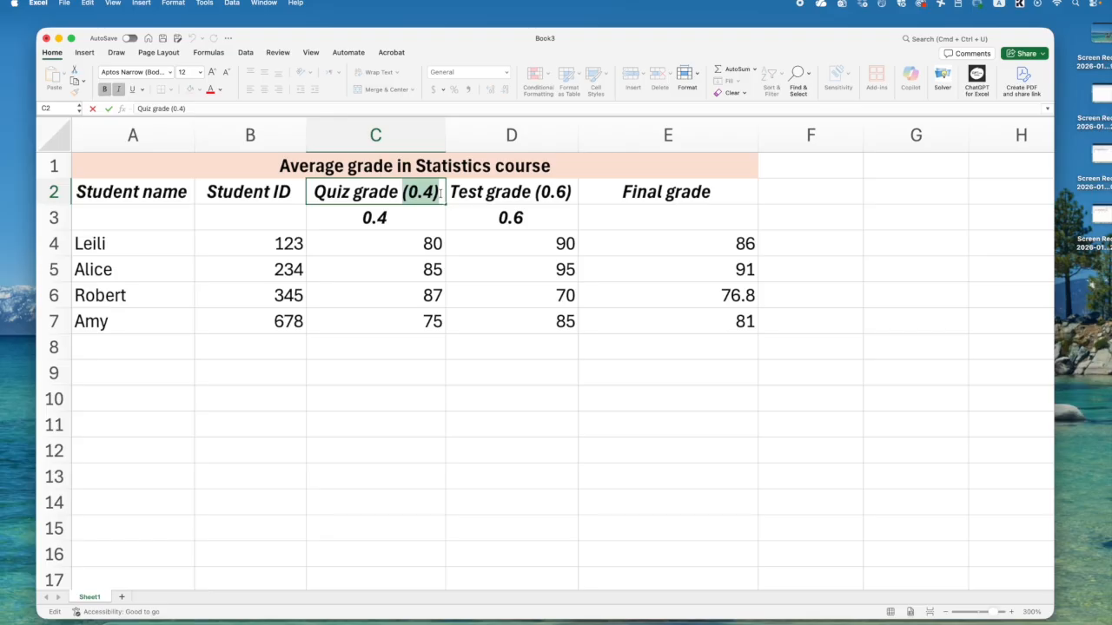
{"action": "key", "text": "Delete"}
Remove the bracketed weight (0.6) from the heading in D2, leaving only Test grade.
{"action": "double_click", "coordinate": [495, 192]}
{"action": "left_click_drag", "start_coordinate": [536, 193], "coordinate": [573, 195]}
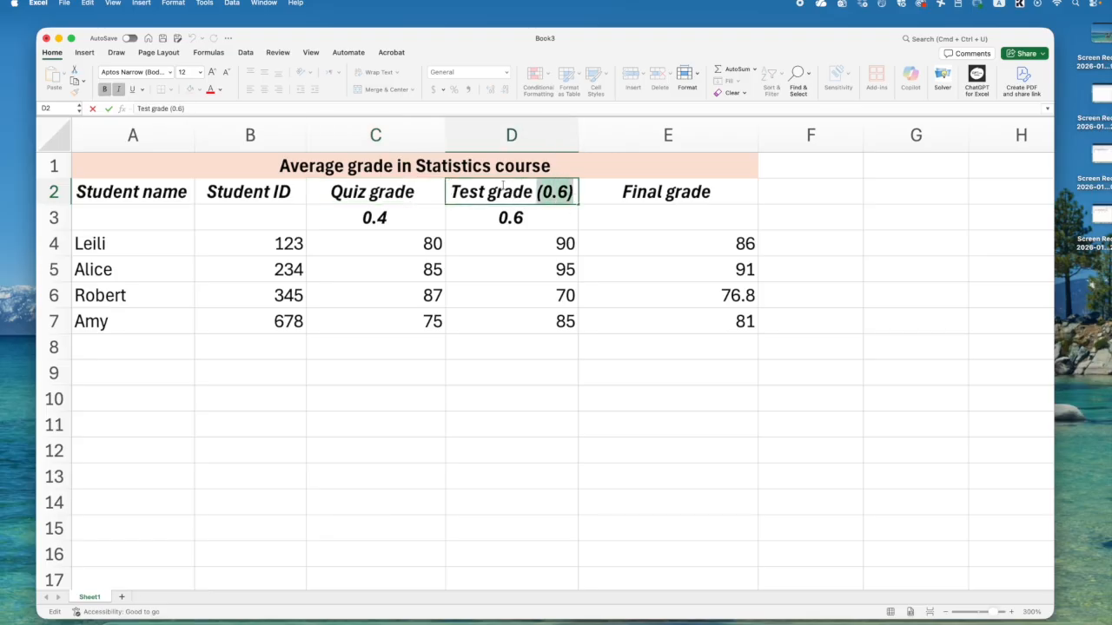
{"action": "key", "text": "Escape"}
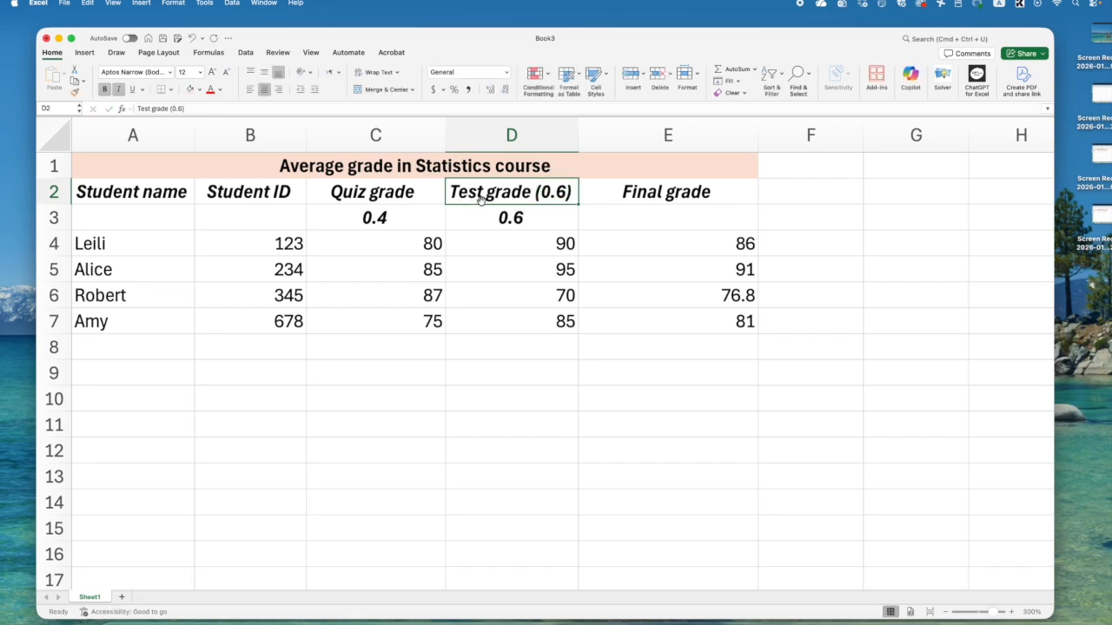
{"action": "double_click", "coordinate": [486, 196]}
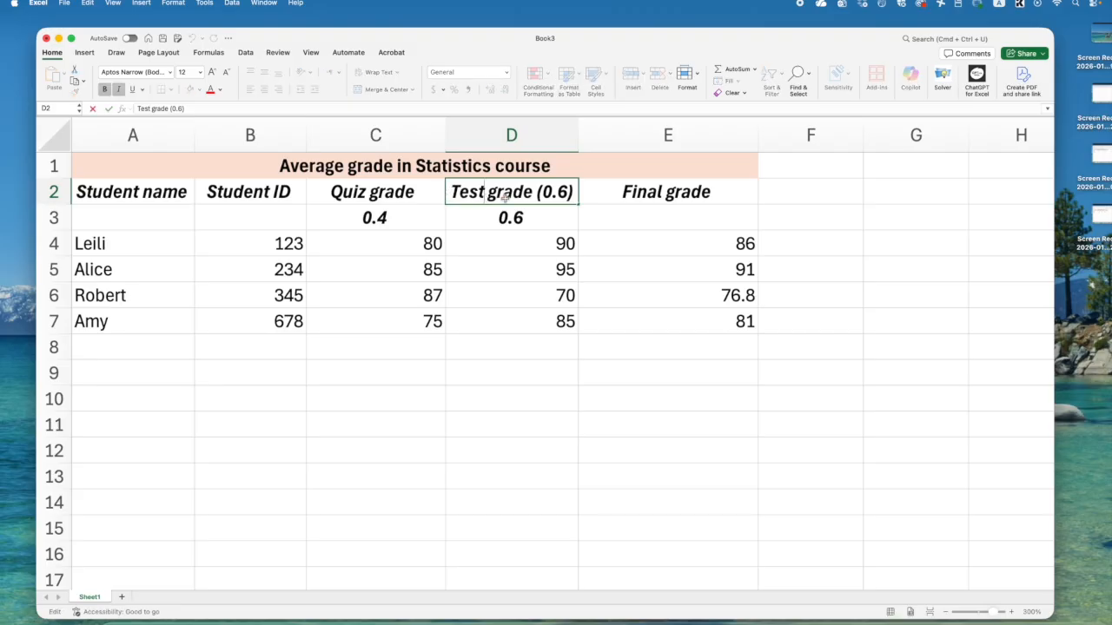
{"action": "left_click_drag", "start_coordinate": [537, 194], "coordinate": [571, 193]}
{"action": "key", "text": "BackSpace"}
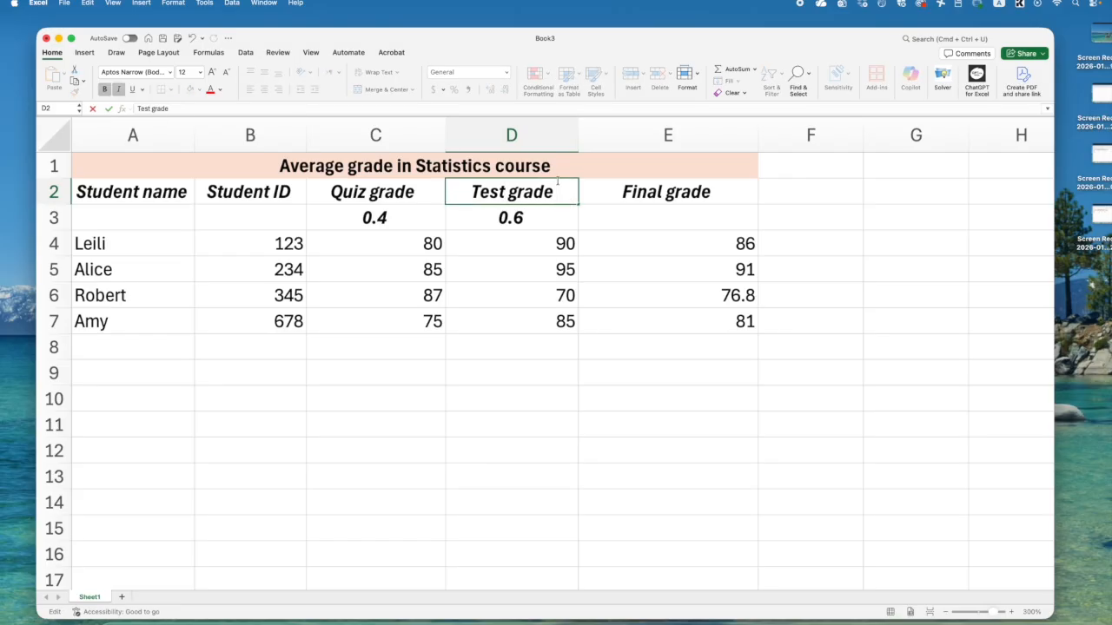
{"action": "left_click", "coordinate": [189, 107]}
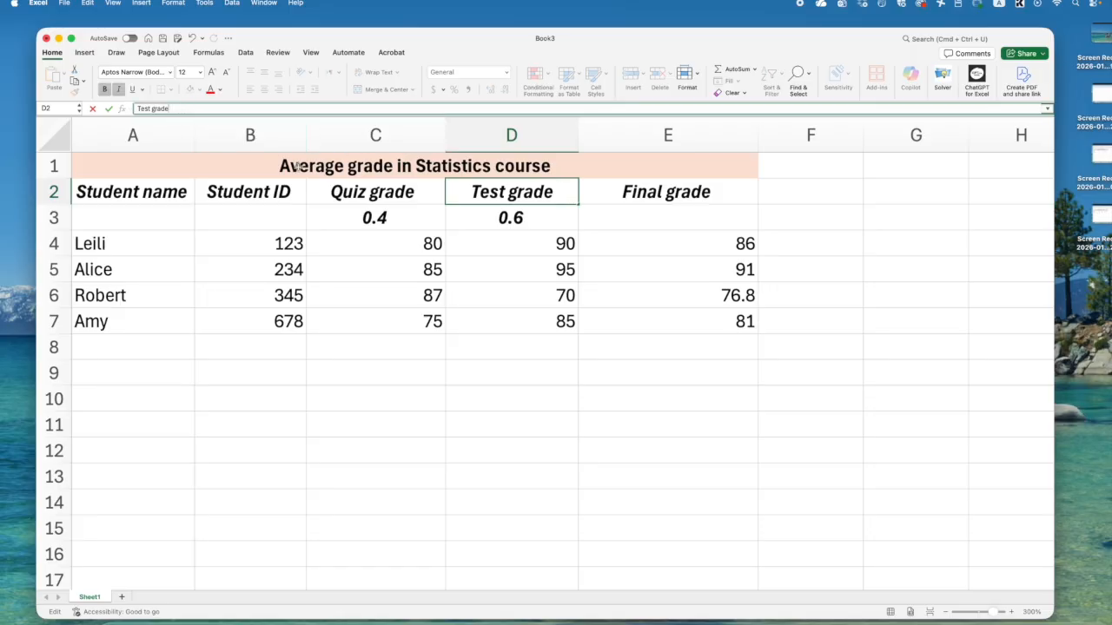
{"action": "left_click", "coordinate": [487, 258]}
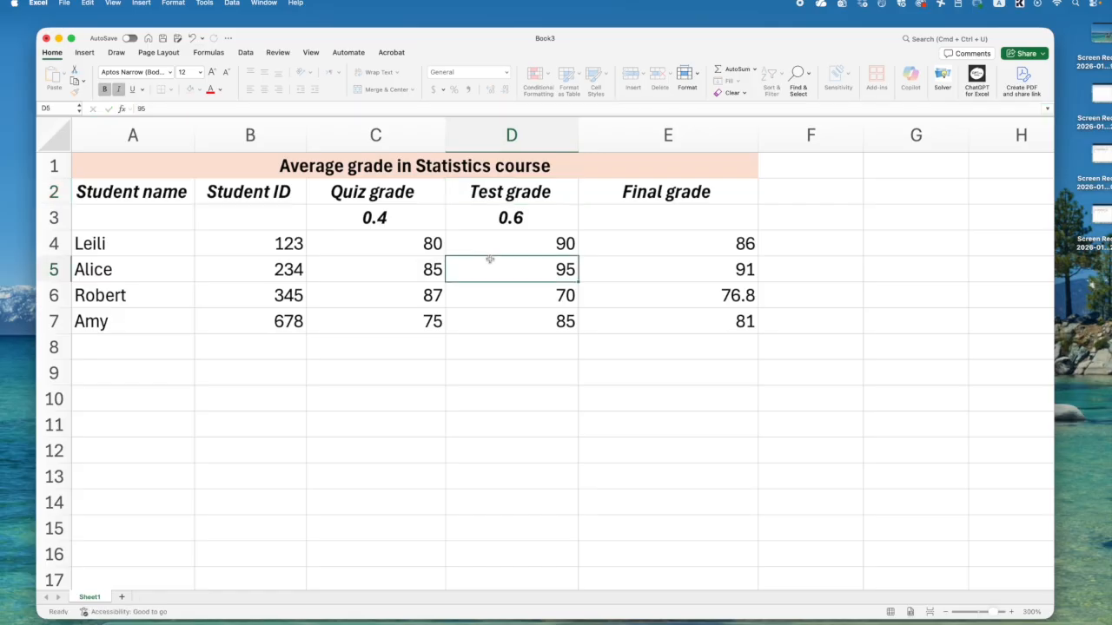
Replace the typed weights in the E4 final grade formula with cell references, making it = (C3*C4) + (D3 * D4).
{"action": "left_click", "coordinate": [678, 250]}
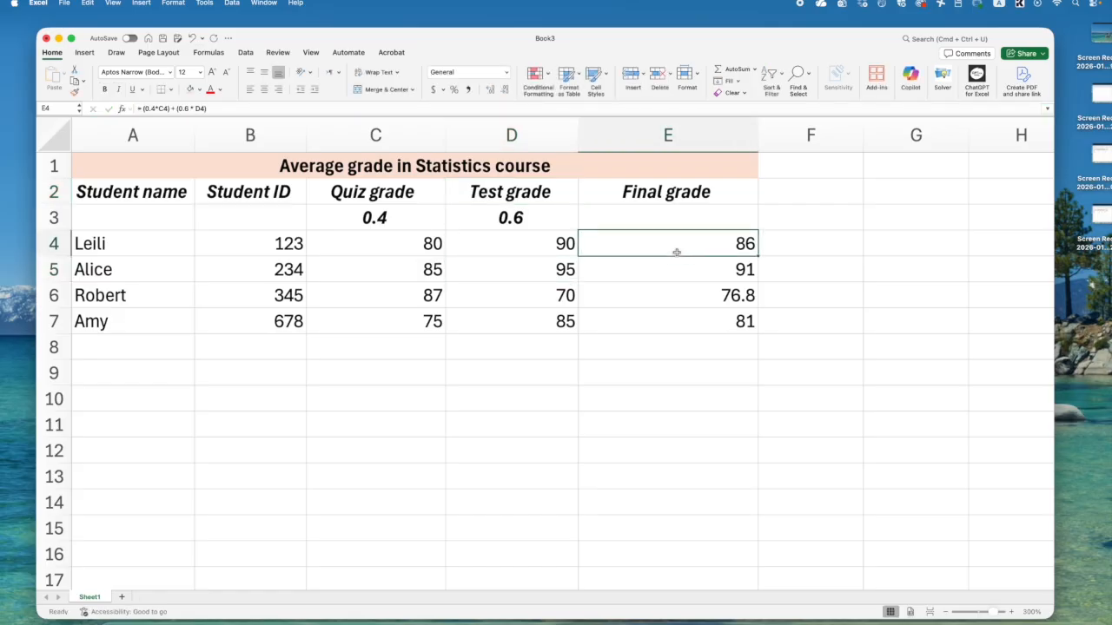
{"action": "left_click", "coordinate": [233, 110]}
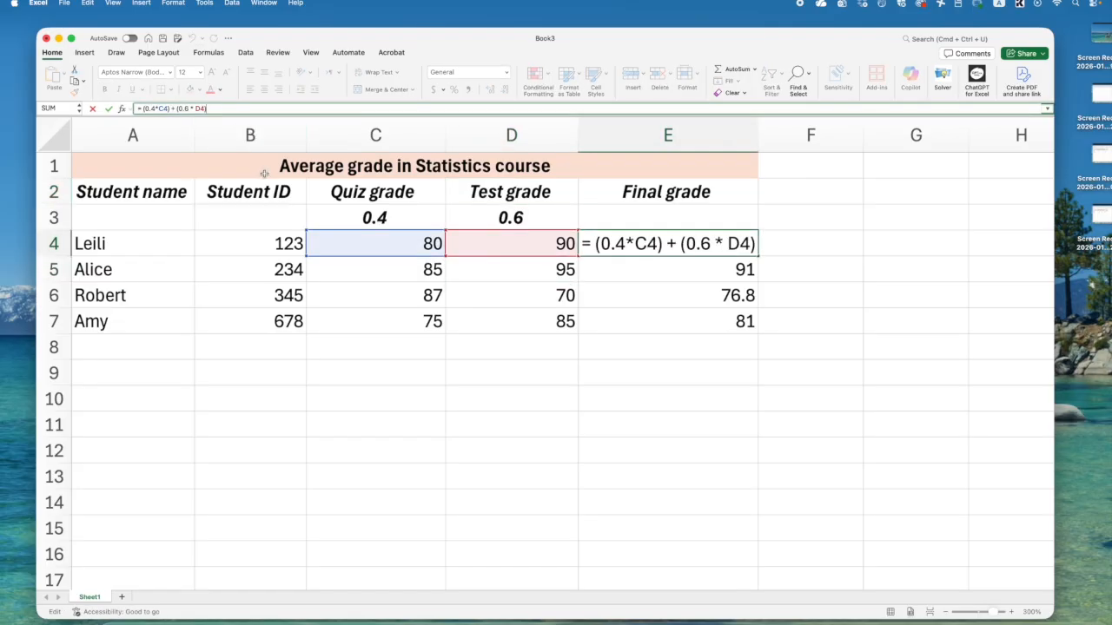
{"action": "left_click_drag", "start_coordinate": [627, 244], "coordinate": [599, 244]}
{"action": "left_click", "coordinate": [406, 220]}
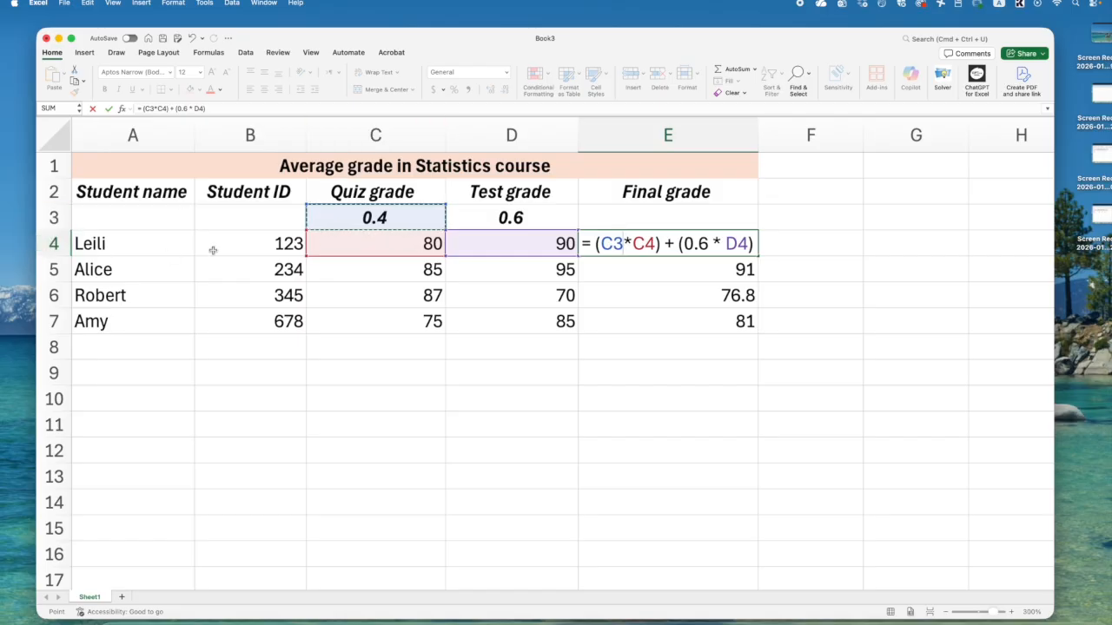
{"action": "left_click_drag", "start_coordinate": [709, 244], "coordinate": [683, 244]}
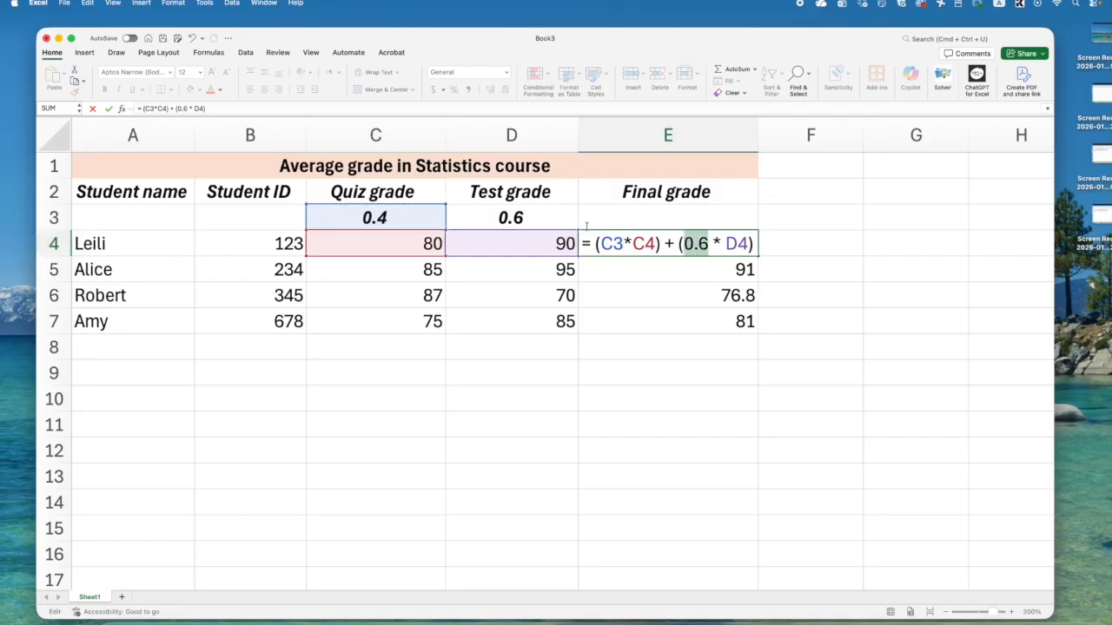
{"action": "left_click", "coordinate": [530, 215]}
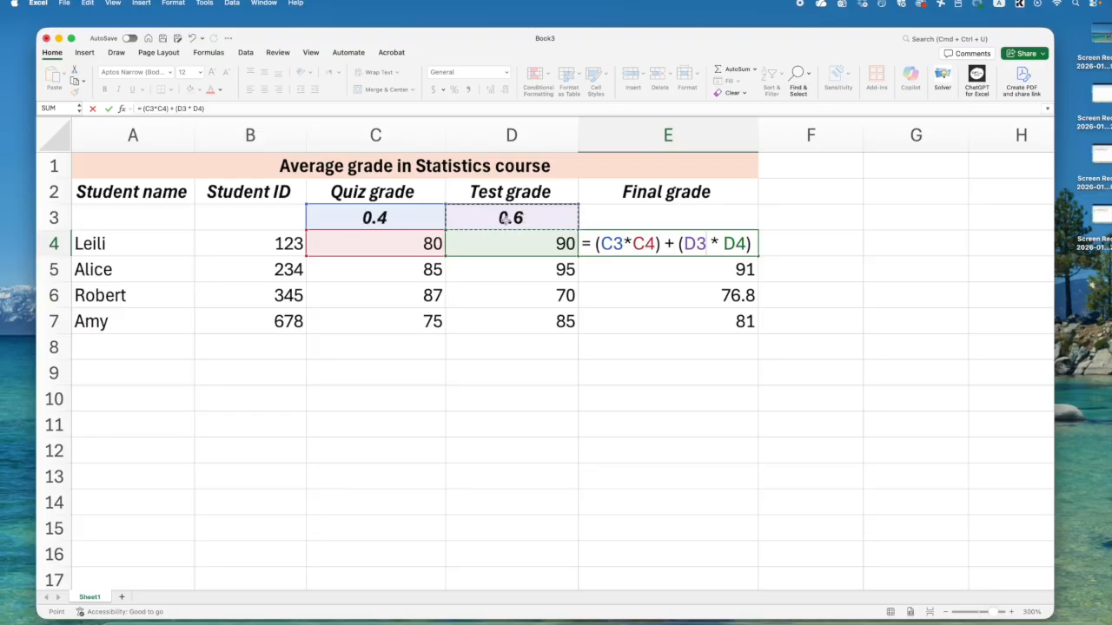
{"action": "key", "text": "Return"}
Highlight the first student's final grade in E4 with the title row's light orange fill.
{"action": "left_click", "coordinate": [356, 219]}
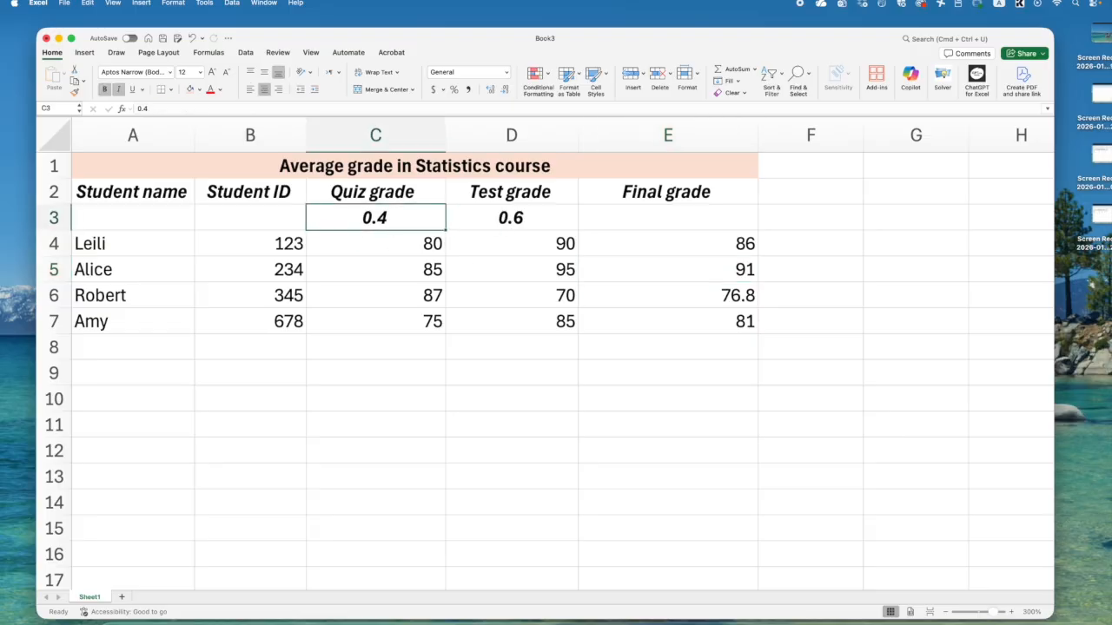
{"action": "left_click", "coordinate": [643, 243]}
{"action": "left_click", "coordinate": [189, 90]}
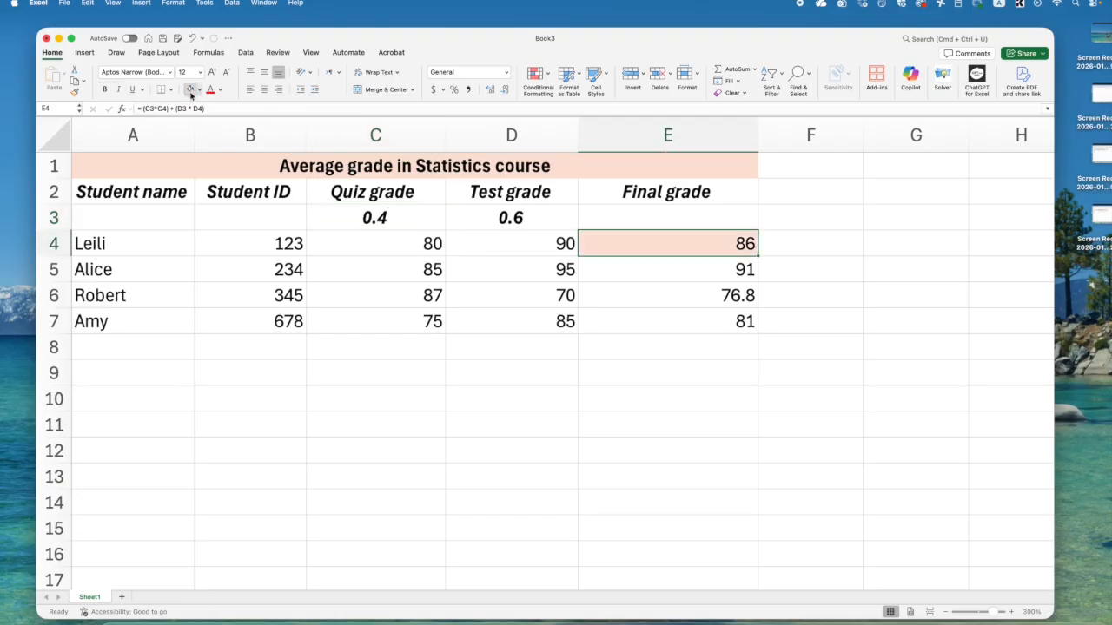
Set the quiz weight in C3 to 0.5 and the test weight in D3 to 0.5.
{"action": "left_click", "coordinate": [408, 220]}
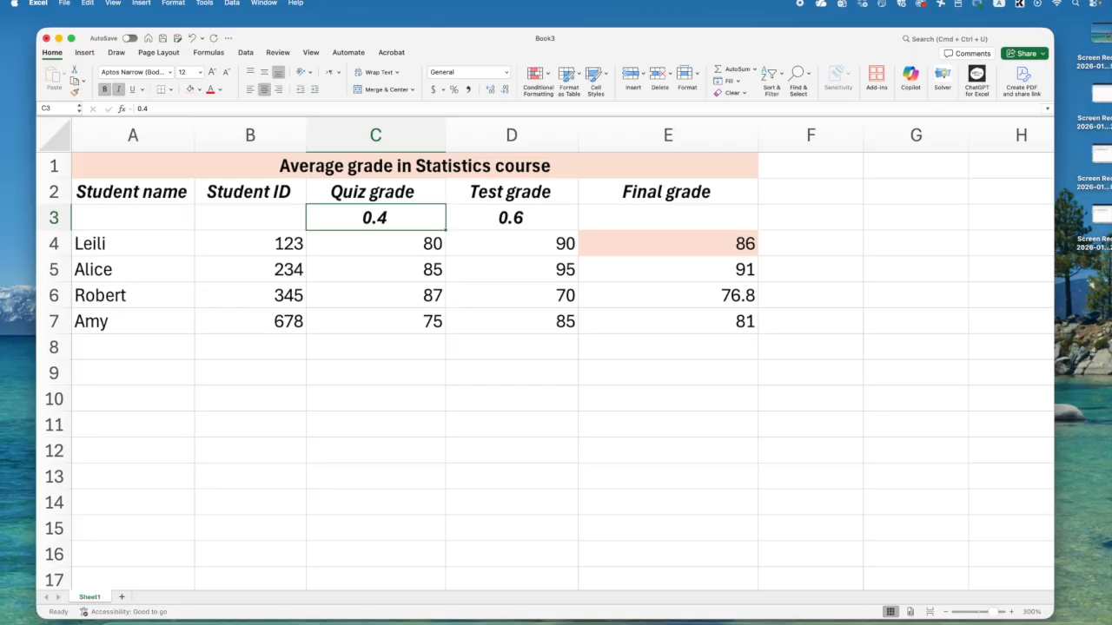
{"action": "type", "text": "0."}
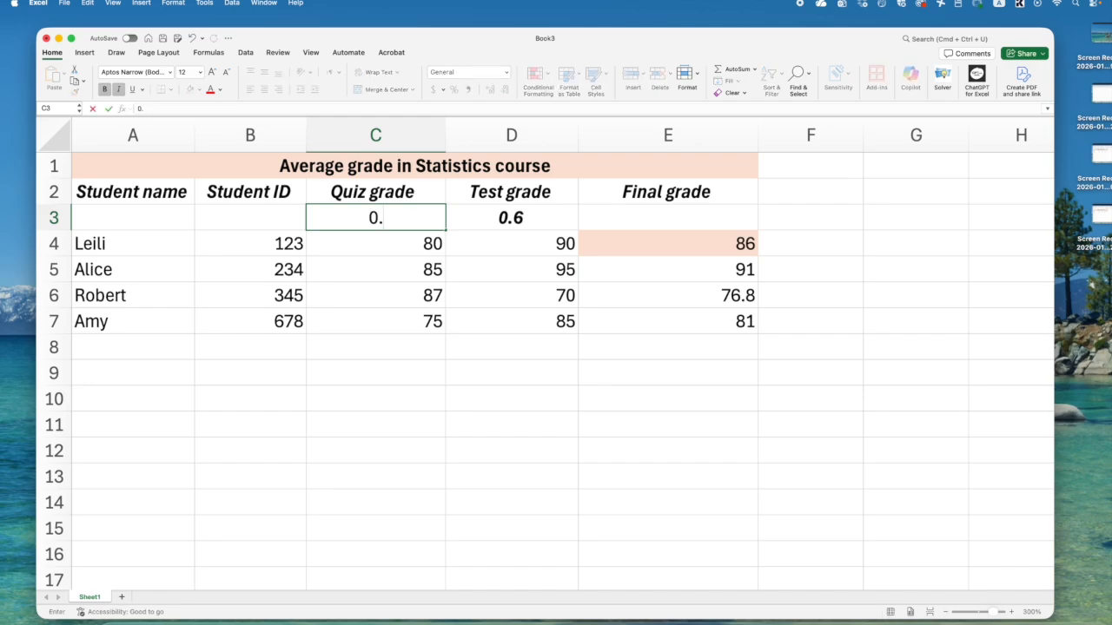
{"action": "type", "text": "5"}
{"action": "left_click", "coordinate": [470, 224]}
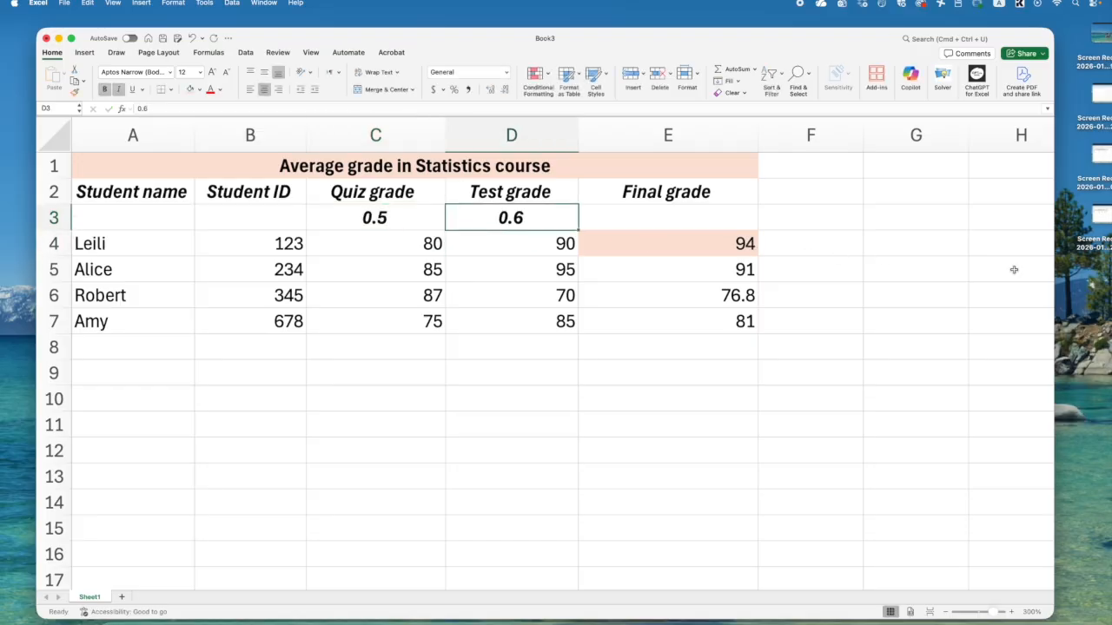
{"action": "type", "text": "0.5"}
{"action": "key", "text": "Return"}
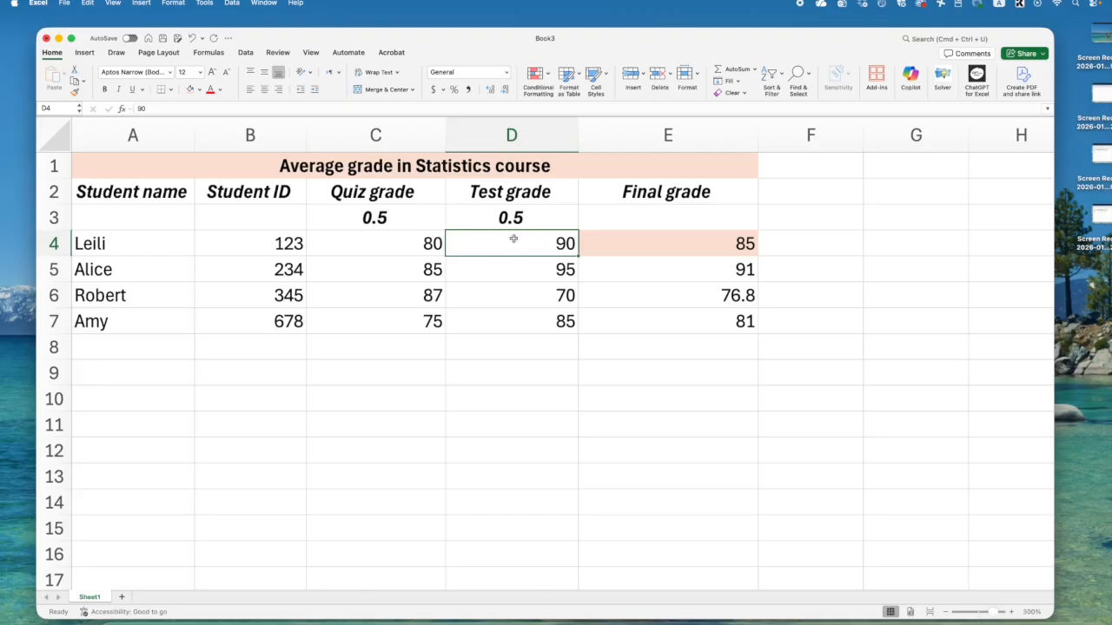
Review the weighted formula in E4 and fill it down into E5 for the second student.
{"action": "left_click", "coordinate": [679, 251]}
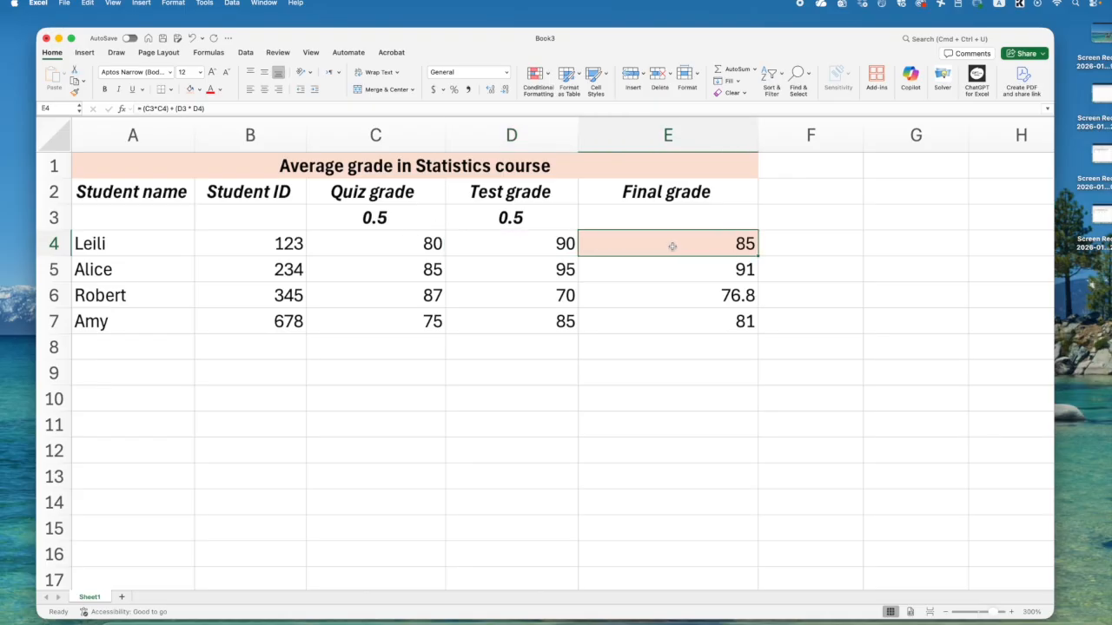
{"action": "left_click", "coordinate": [224, 108]}
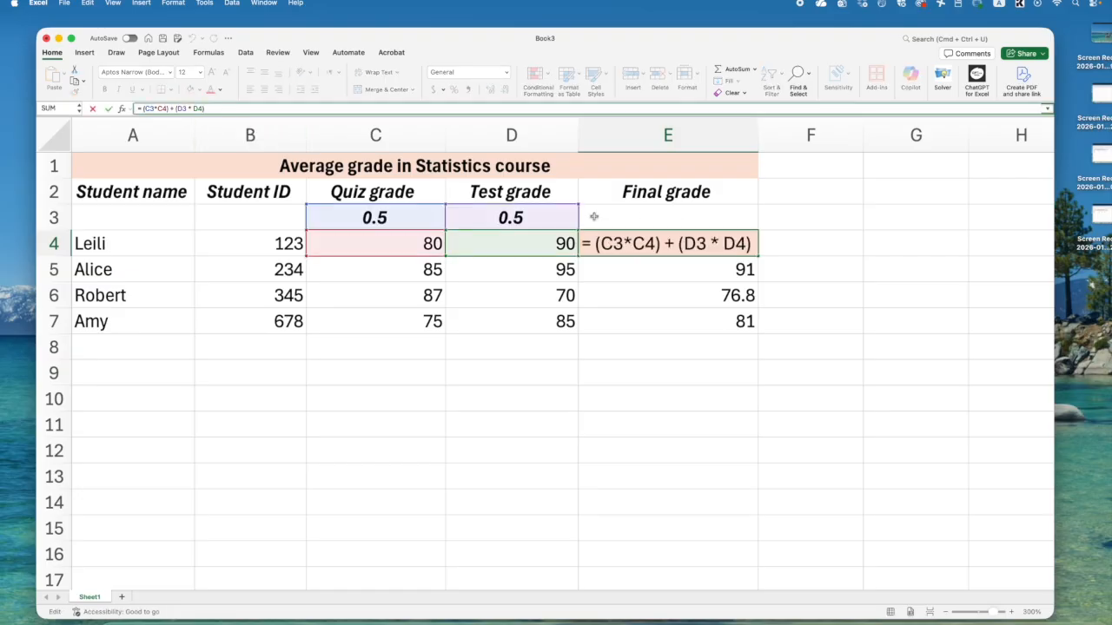
{"action": "left_click_drag", "start_coordinate": [247, 109], "coordinate": [135, 109]}
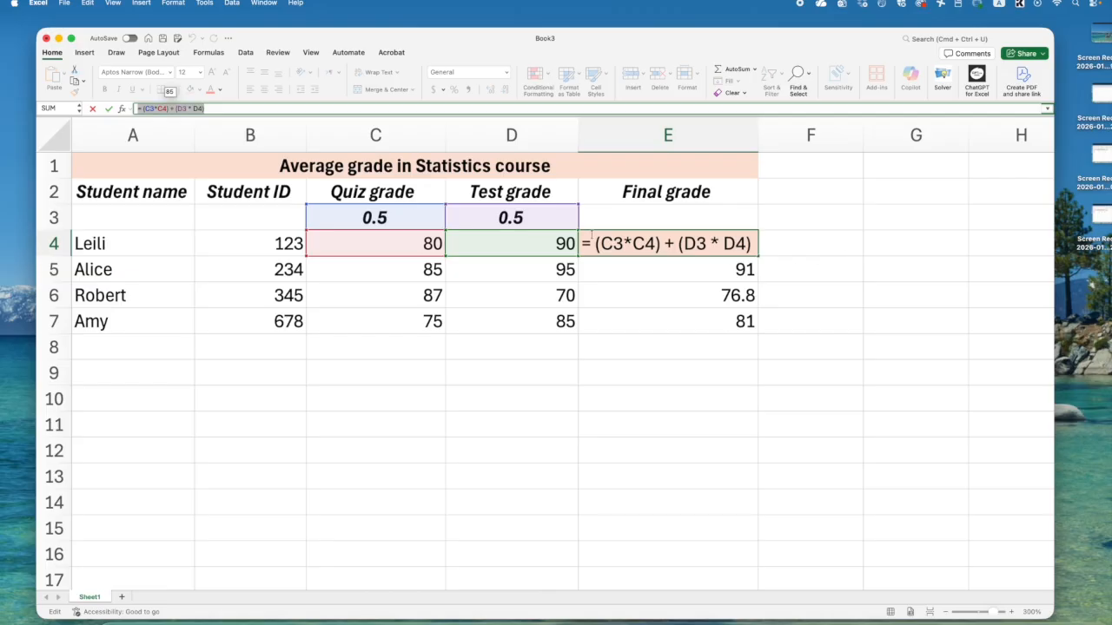
{"action": "key", "text": "Return"}
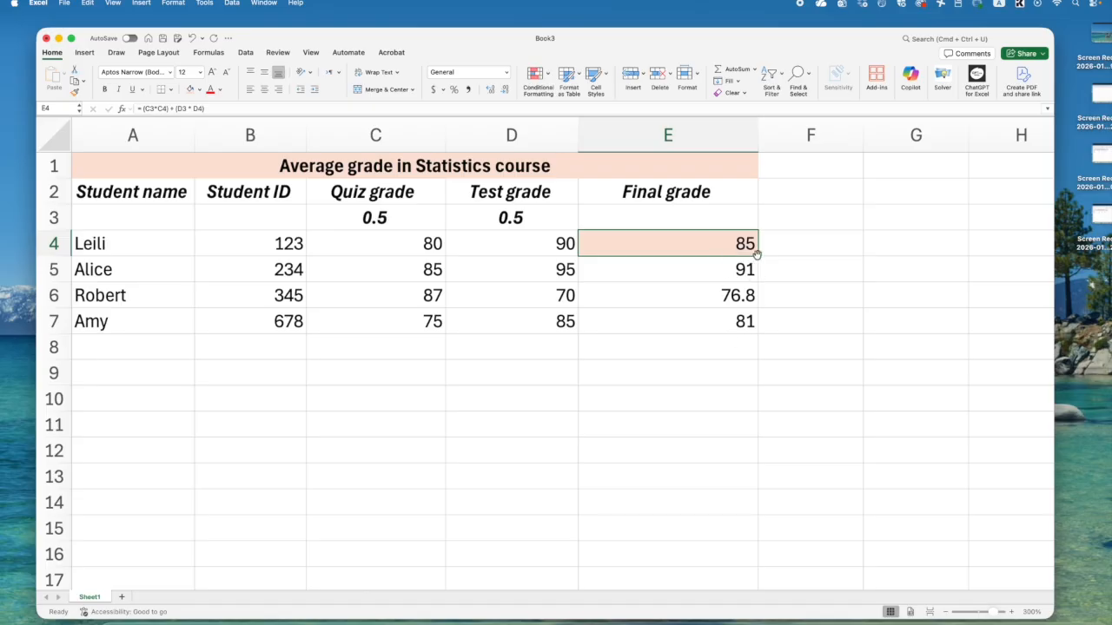
{"action": "left_click_drag", "start_coordinate": [757, 254], "coordinate": [759, 271]}
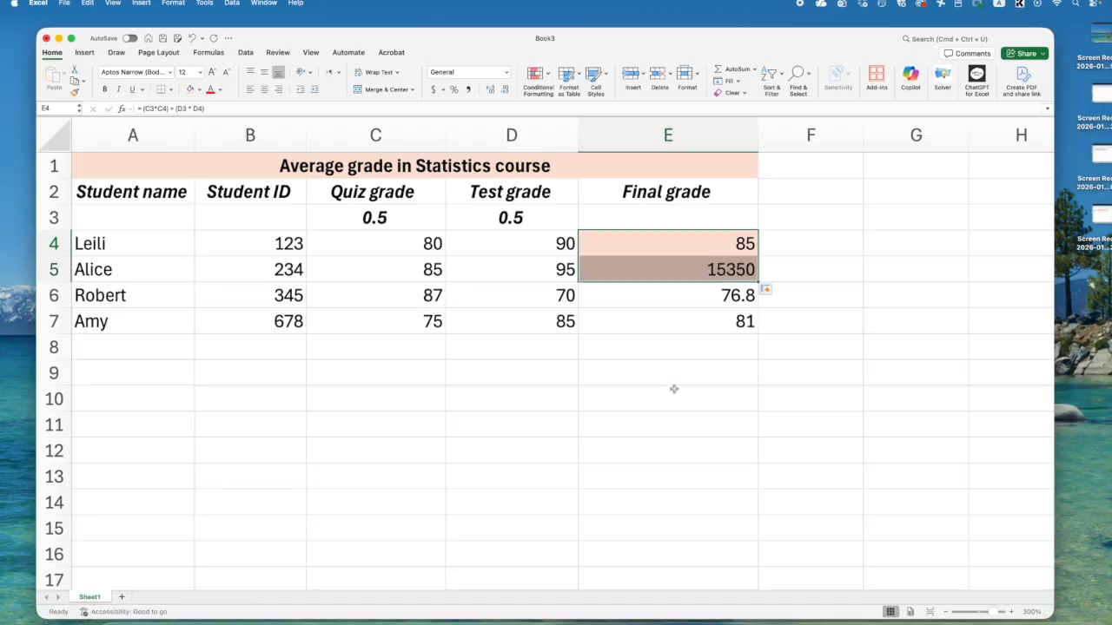
Examine the copied formula in E5 to see which cells it references for the quiz and test weights.
{"action": "left_click", "coordinate": [670, 275]}
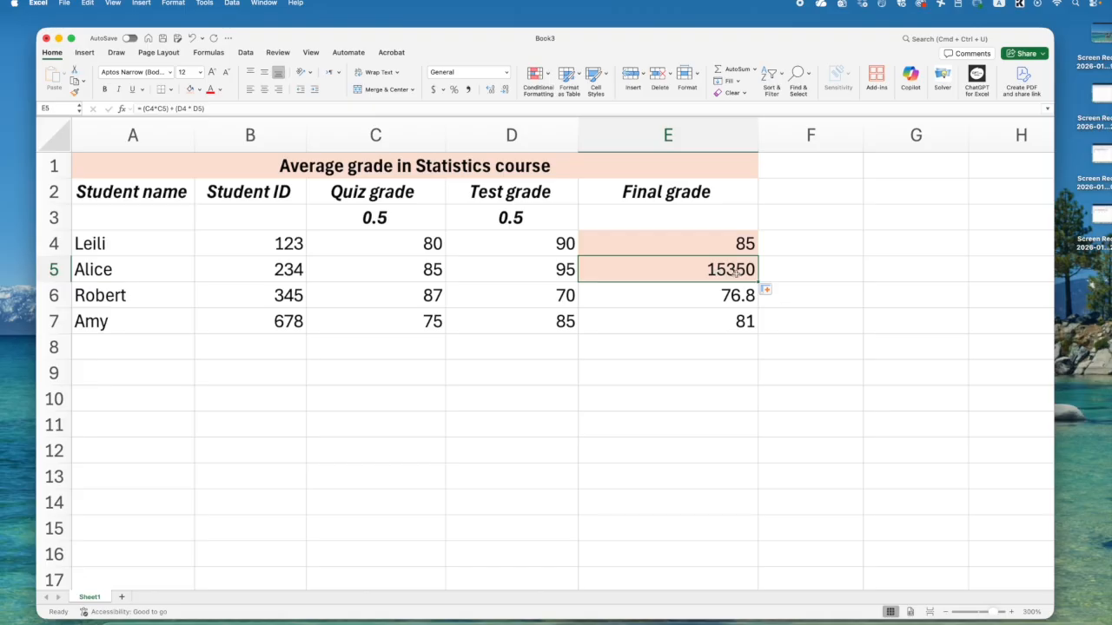
{"action": "key", "text": "F2"}
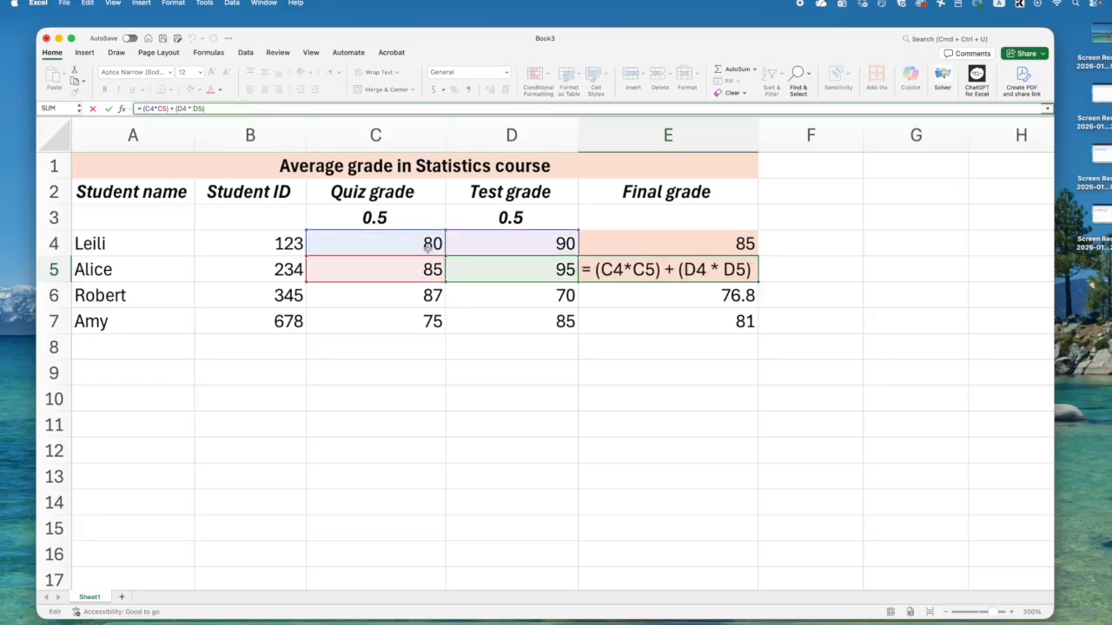
{"action": "left_click", "coordinate": [619, 270]}
{"action": "left_click_drag", "start_coordinate": [621, 270], "coordinate": [601, 271]}
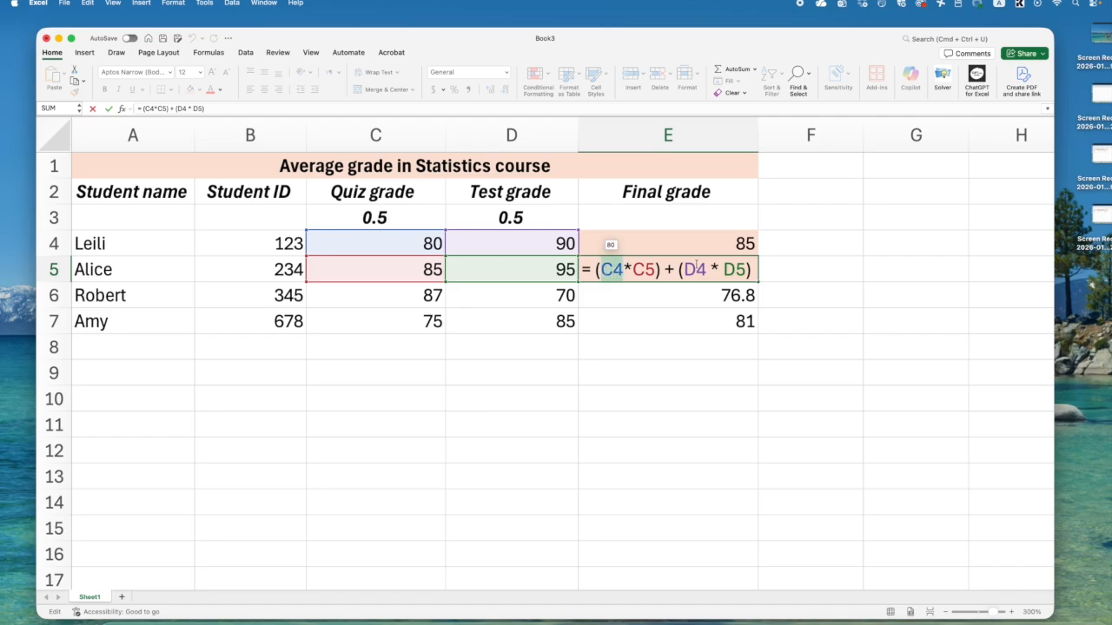
{"action": "left_click_drag", "start_coordinate": [706, 270], "coordinate": [683, 270]}
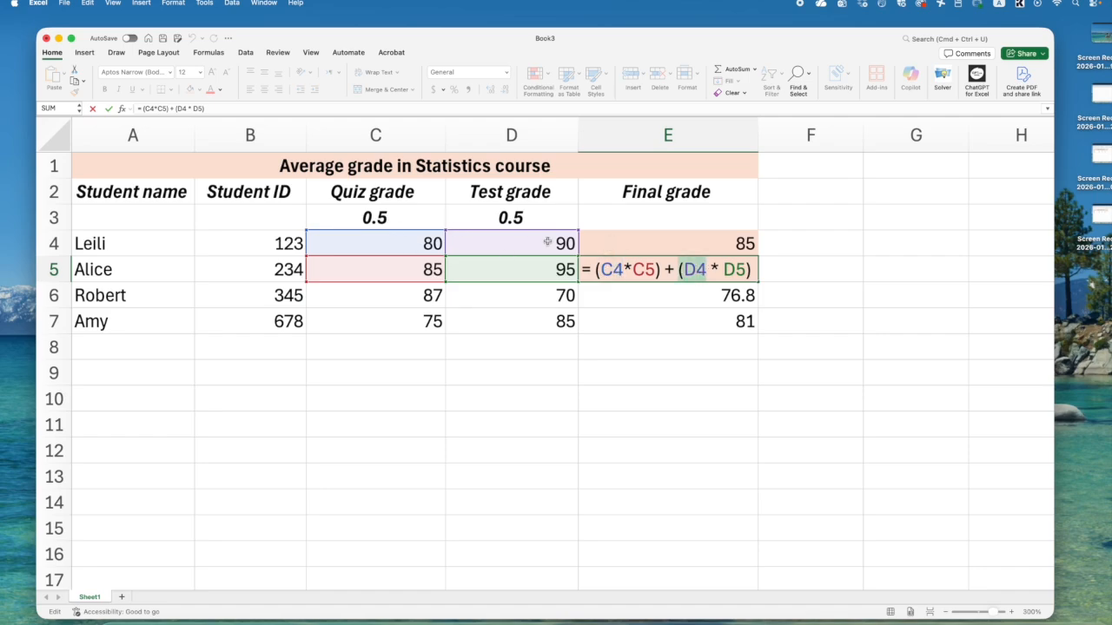
{"action": "left_click", "coordinate": [622, 270]}
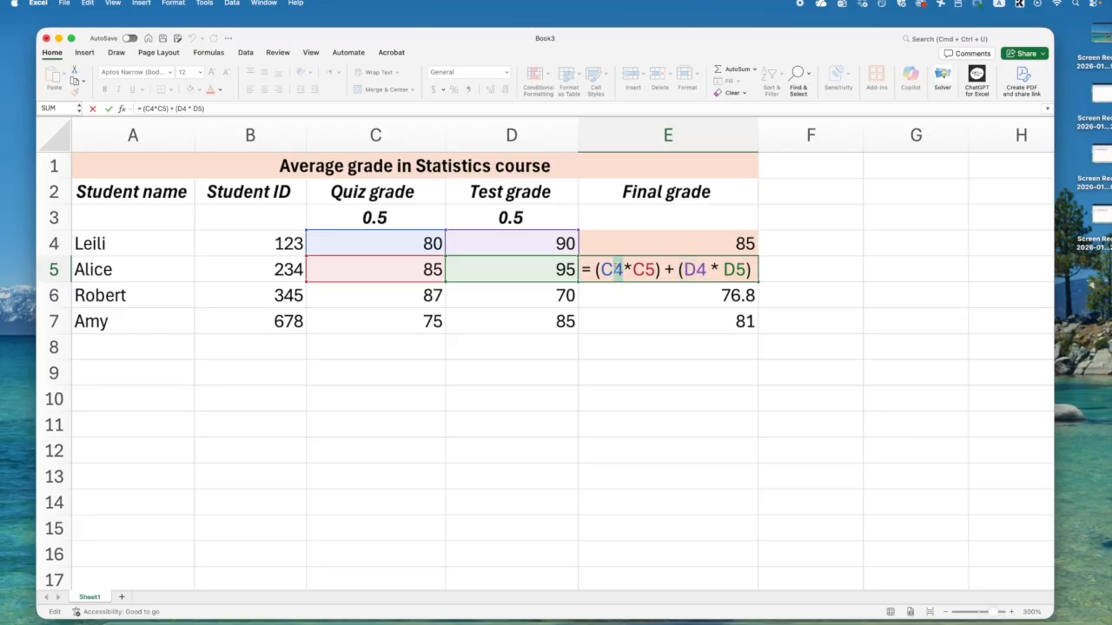
{"action": "left_click_drag", "start_coordinate": [618, 270], "coordinate": [601, 270]}
{"action": "left_click", "coordinate": [700, 270]}
{"action": "key", "text": "Return"}
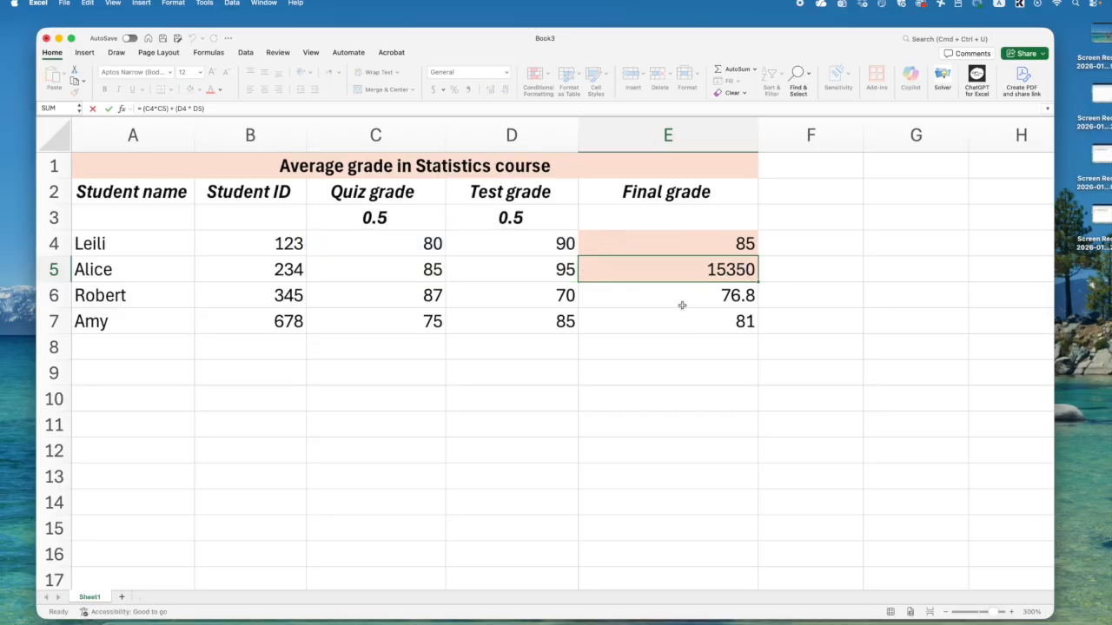
{"action": "double_click", "coordinate": [713, 264]}
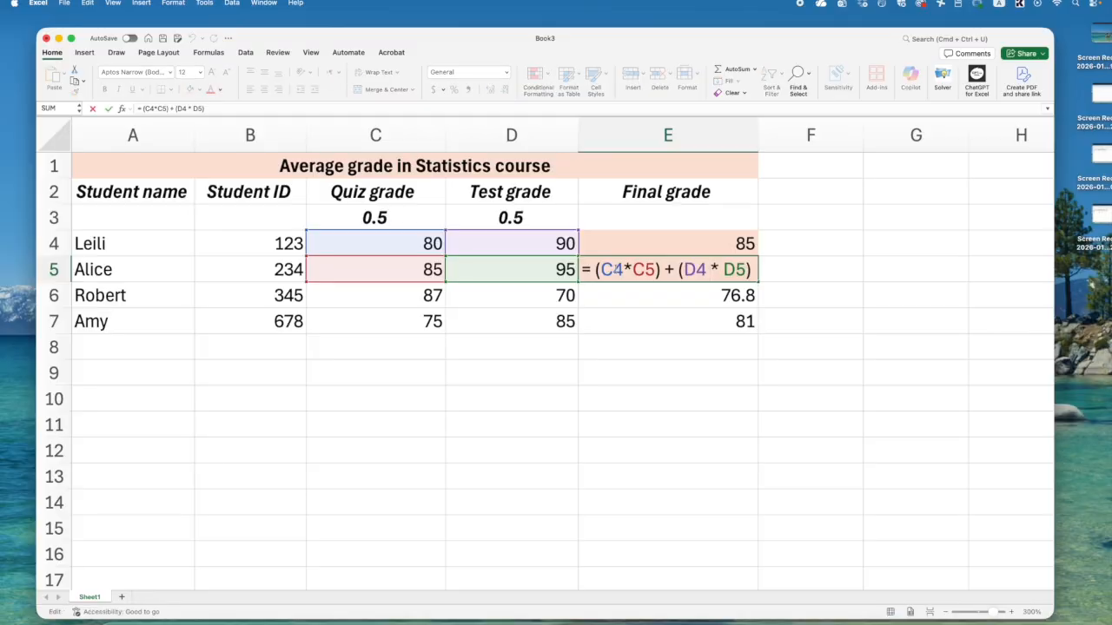
{"action": "key", "text": "Return"}
Make the weight references absolute in the E4 formula so it reads = ($C$3*C4) + ($D$3 * D4).
{"action": "left_click", "coordinate": [723, 242]}
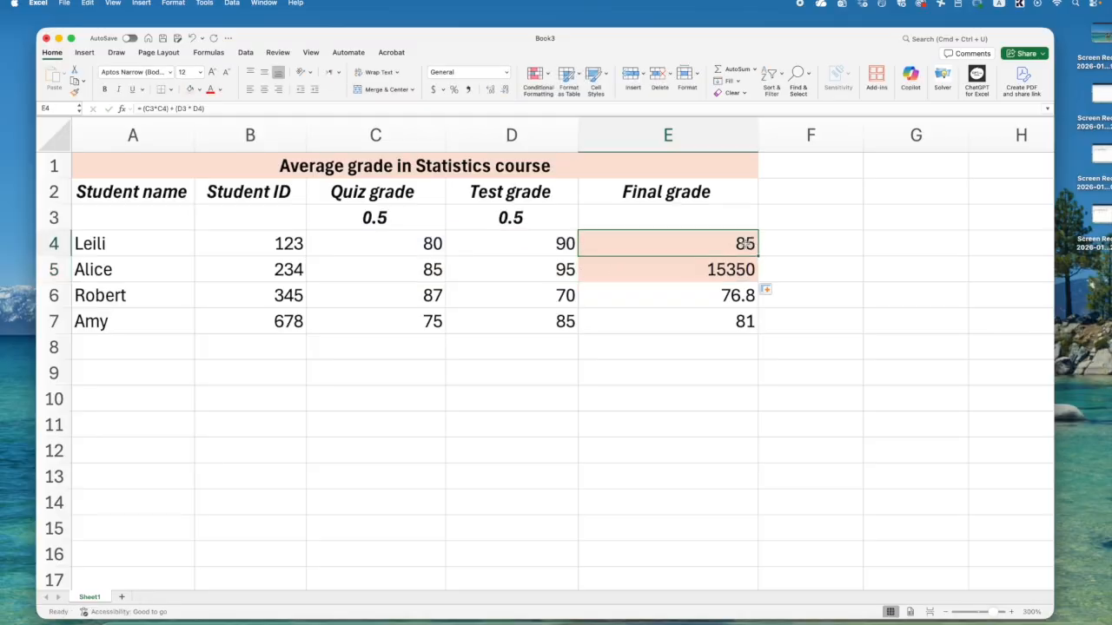
{"action": "double_click", "coordinate": [719, 244]}
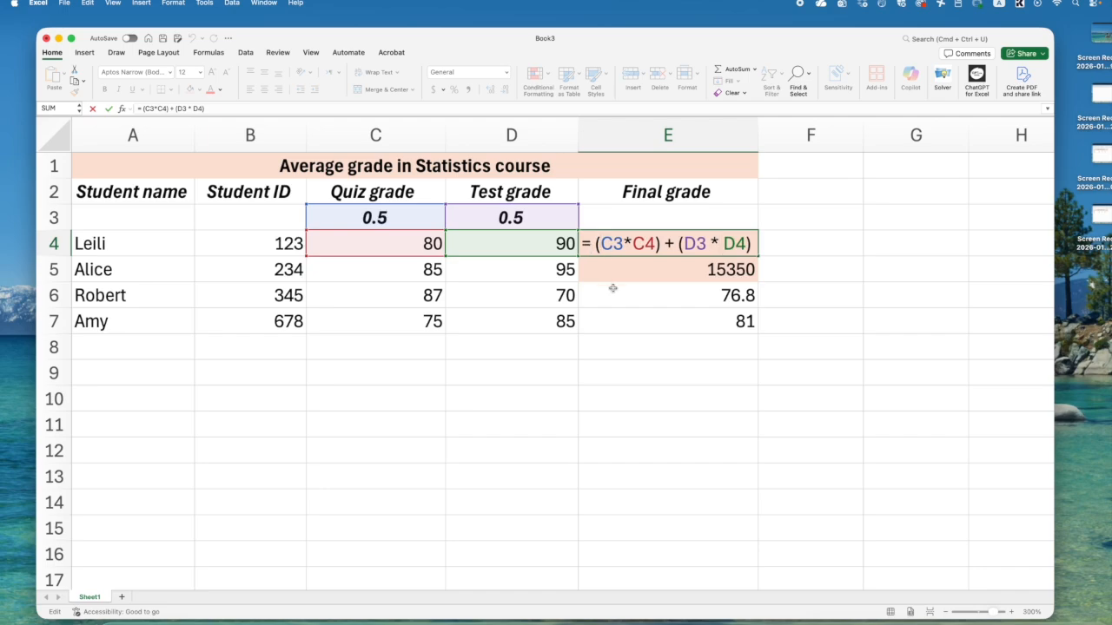
{"action": "type", "text": "$"}
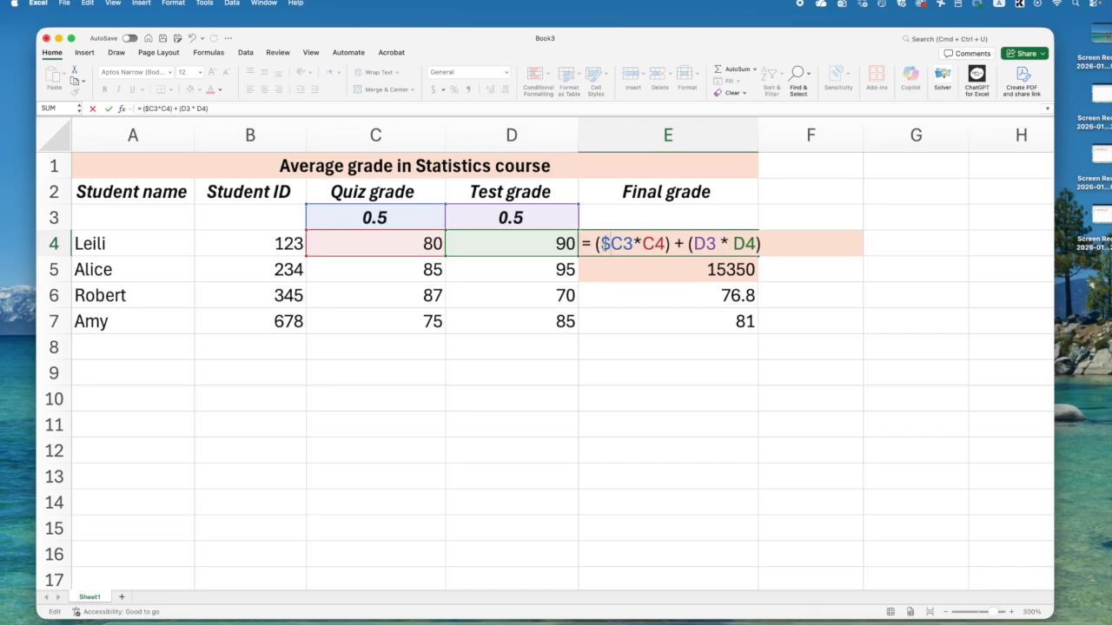
{"action": "left_click", "coordinate": [622, 245]}
{"action": "type", "text": "$"}
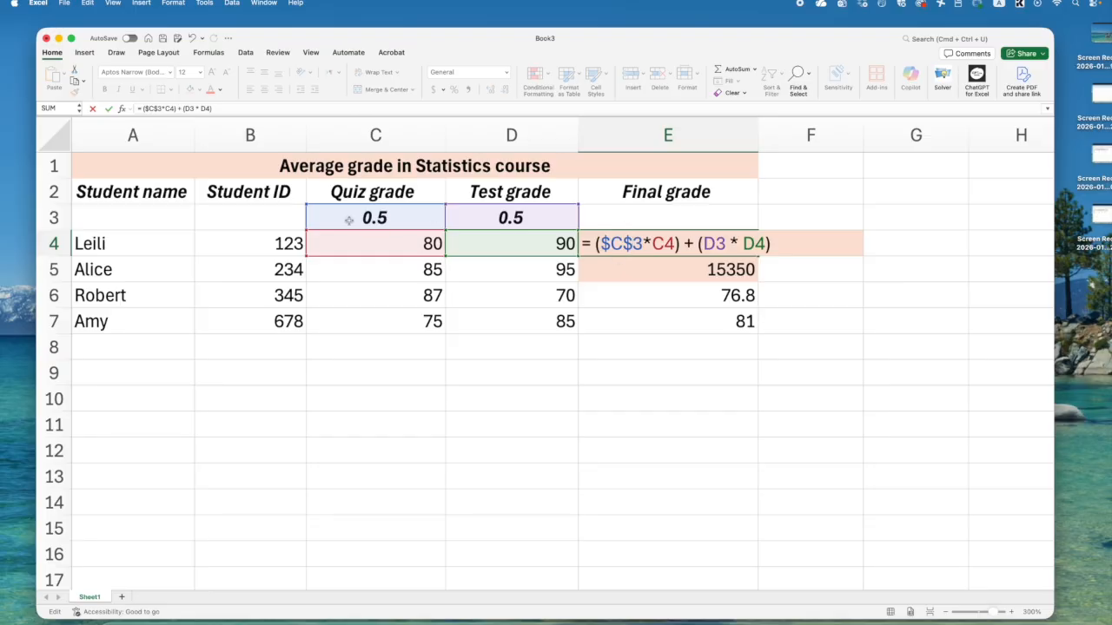
{"action": "left_click", "coordinate": [703, 245]}
{"action": "type", "text": "$C"}
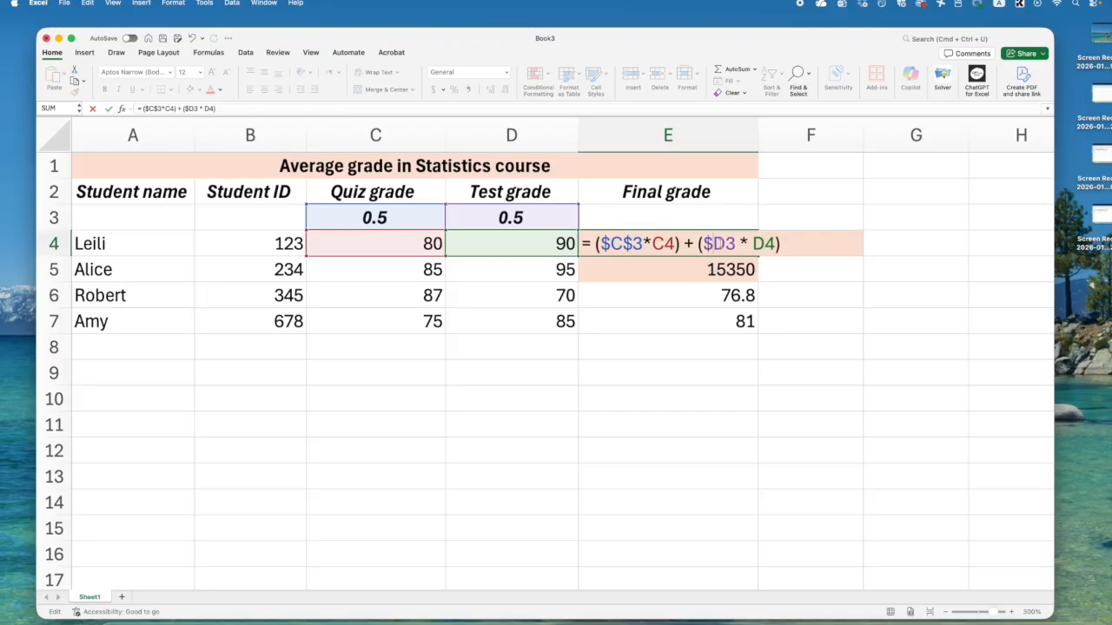
{"action": "type", "text": "$"}
{"action": "left_click_drag", "start_coordinate": [724, 243], "coordinate": [708, 242]}
{"action": "left_click", "coordinate": [712, 243]}
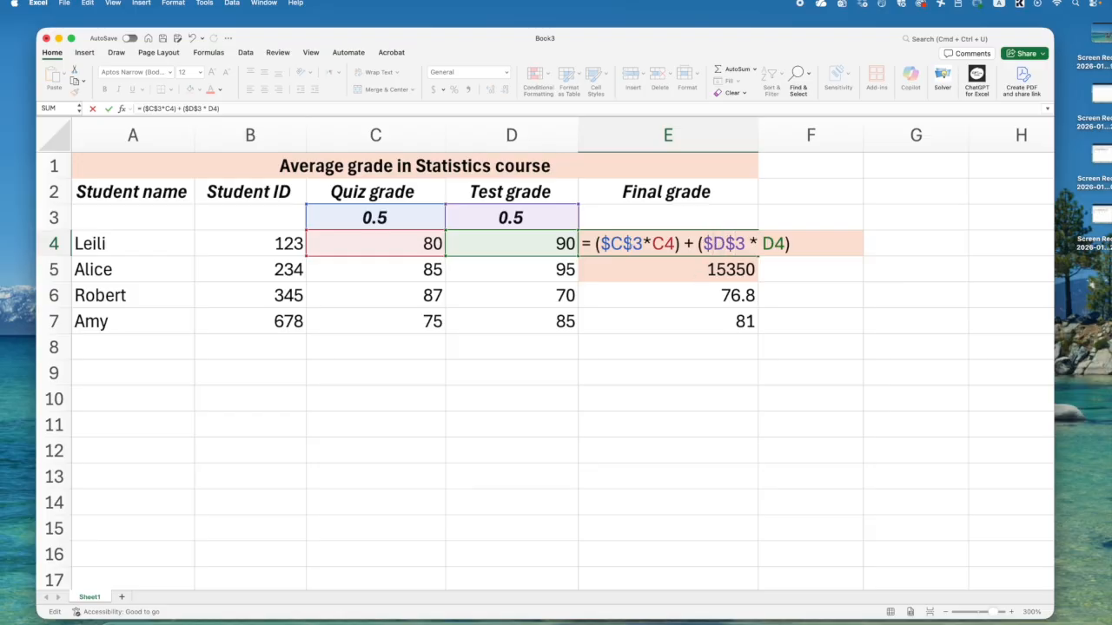
Review the fixed and relative references in E4, and fill the formula down into E5.
{"action": "left_click_drag", "start_coordinate": [632, 243], "coordinate": [601, 244]}
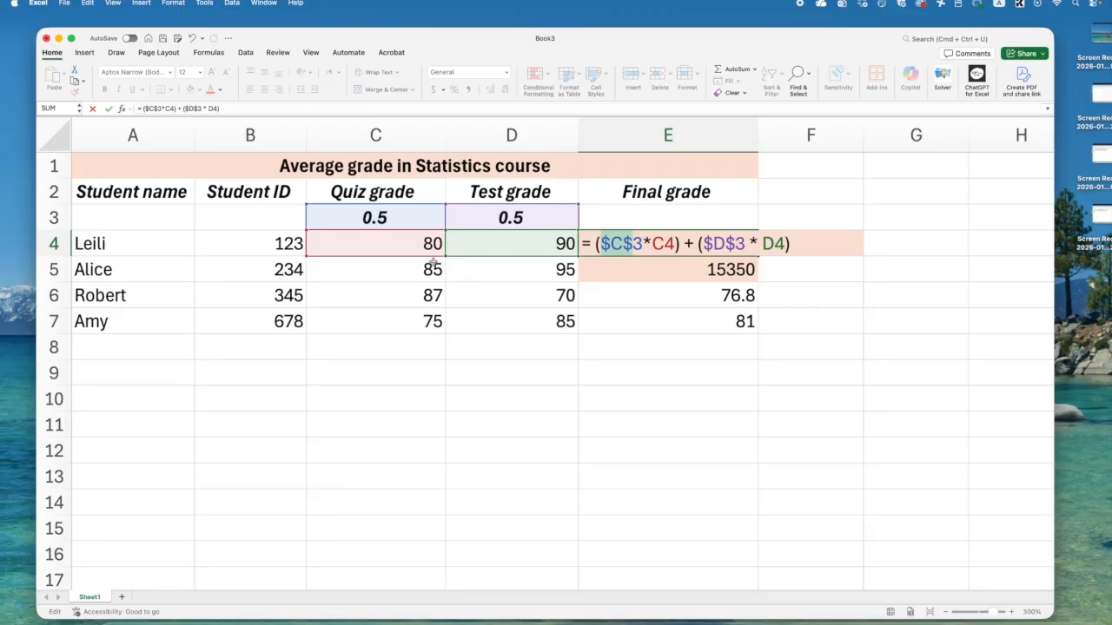
{"action": "left_click_drag", "start_coordinate": [672, 244], "coordinate": [653, 244]}
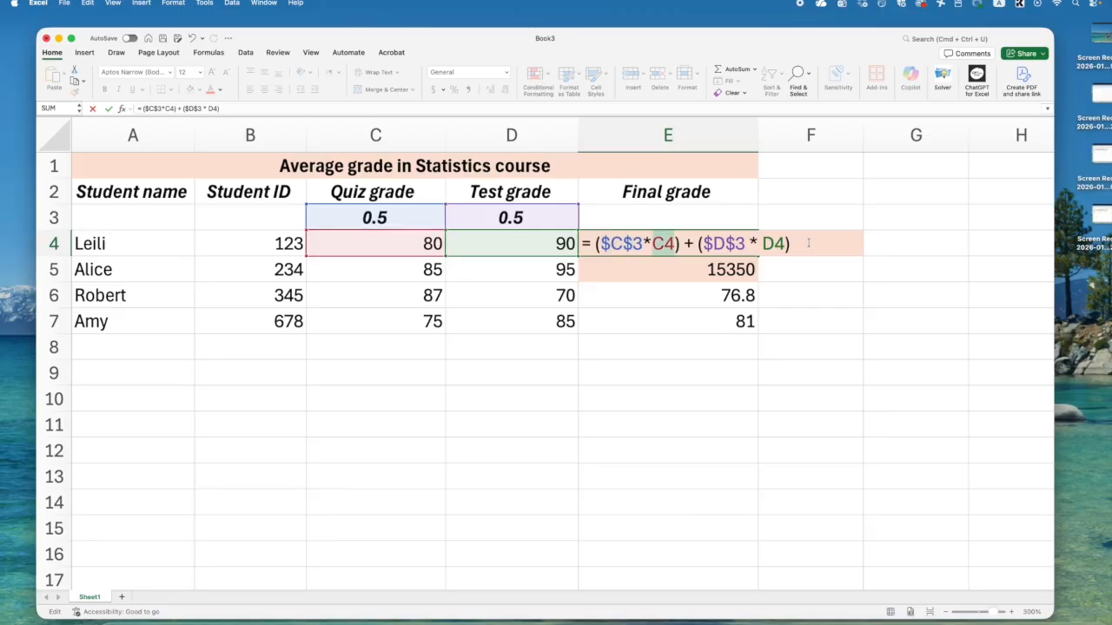
{"action": "left_click_drag", "start_coordinate": [777, 244], "coordinate": [768, 243]}
{"action": "left_click_drag", "start_coordinate": [644, 244], "coordinate": [612, 244]}
{"action": "left_click_drag", "start_coordinate": [735, 244], "coordinate": [713, 244]}
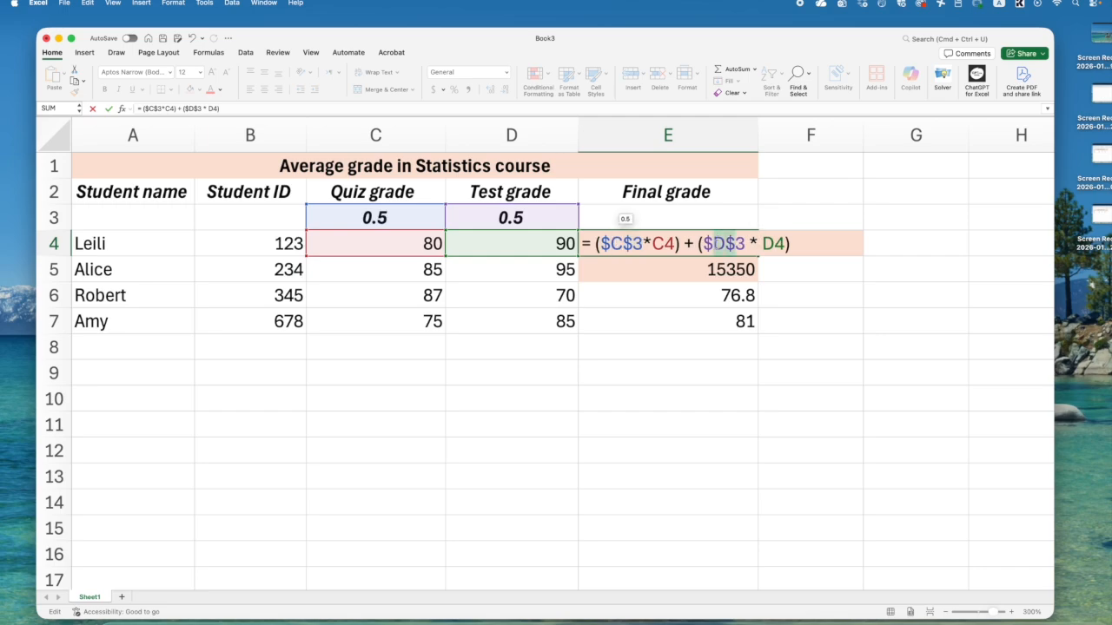
{"action": "key", "text": "Escape"}
{"action": "left_click_drag", "start_coordinate": [757, 256], "coordinate": [752, 282]}
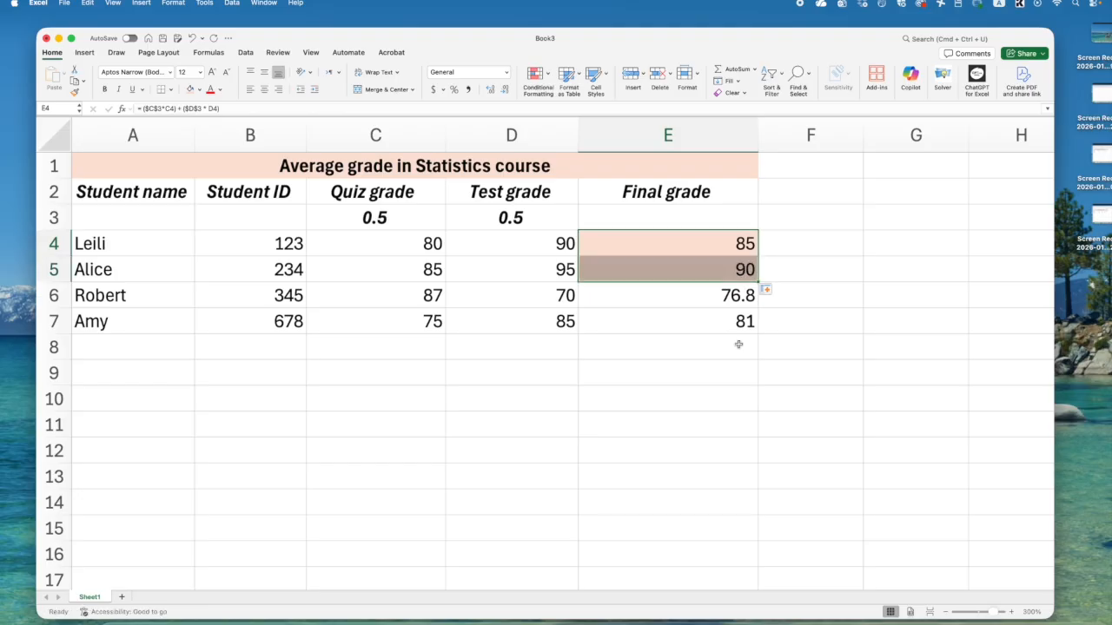
Examine the formula copied into E5 to see which weight and grade cells it references.
{"action": "key", "text": "Down"}
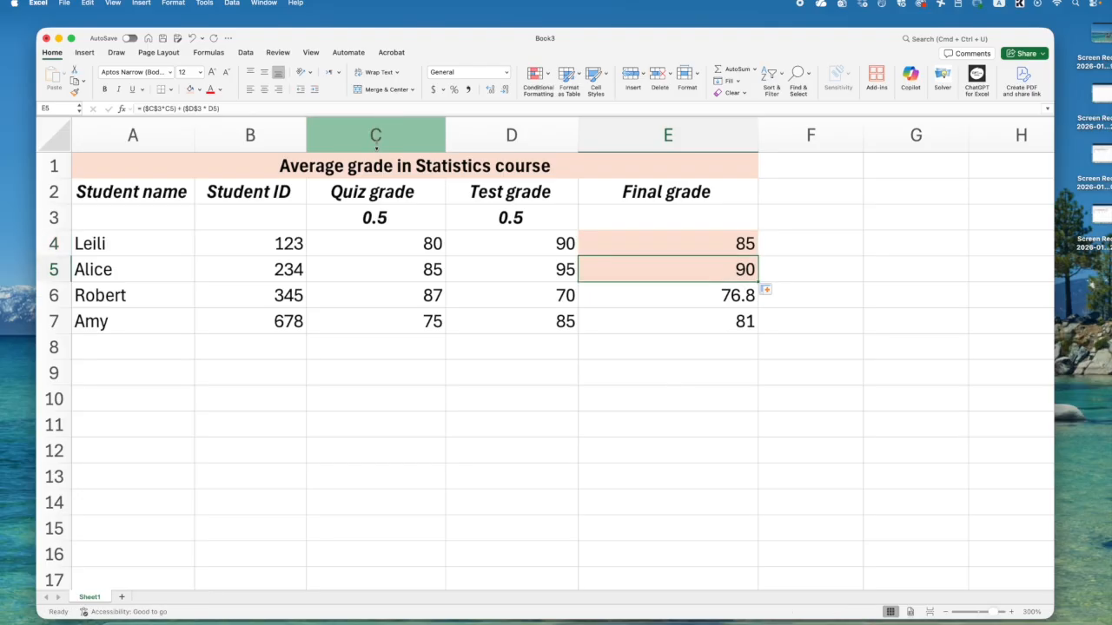
{"action": "key", "text": "F2"}
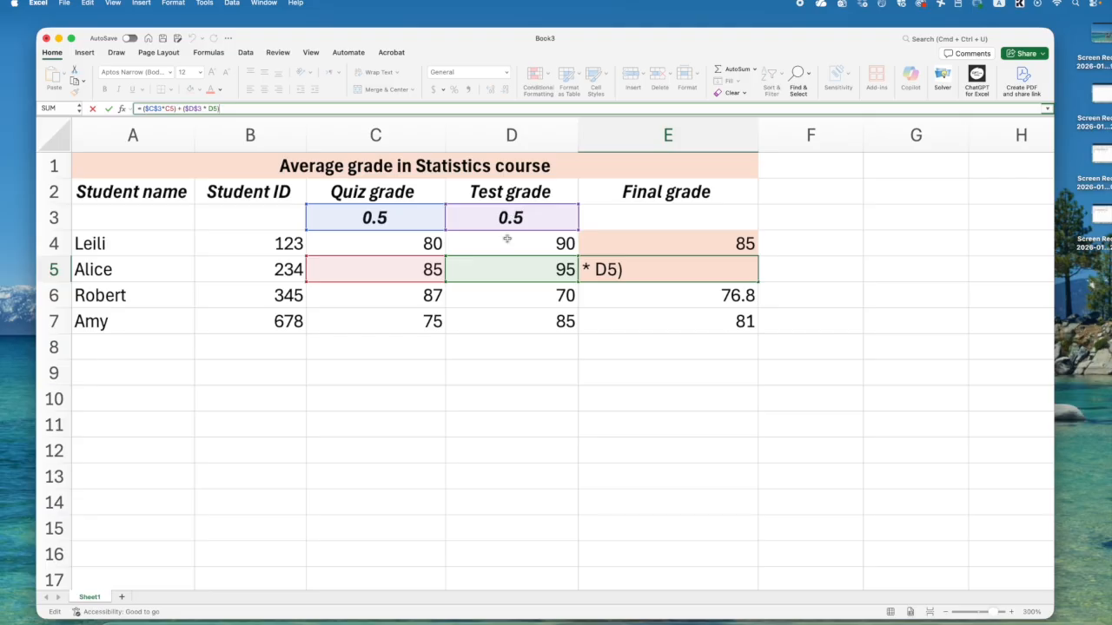
{"action": "double_click", "coordinate": [612, 270]}
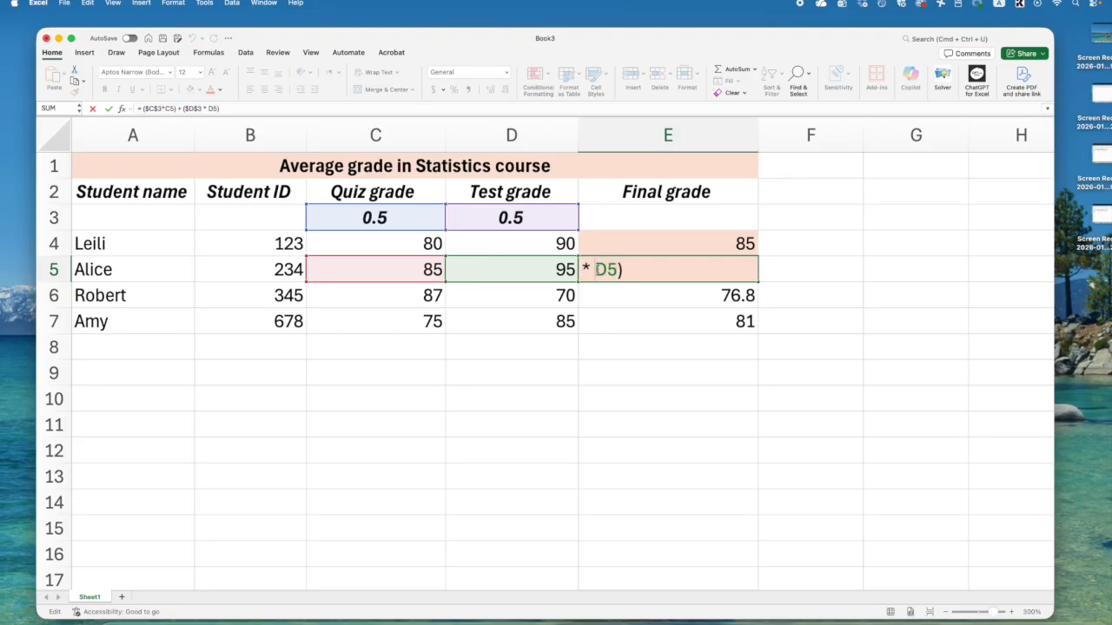
Fill the E4 formula down through E7 and check the cell references in E6 and E7.
{"action": "left_click", "coordinate": [696, 245]}
{"action": "left_click_drag", "start_coordinate": [758, 255], "coordinate": [759, 328]}
{"action": "left_click", "coordinate": [711, 299]}
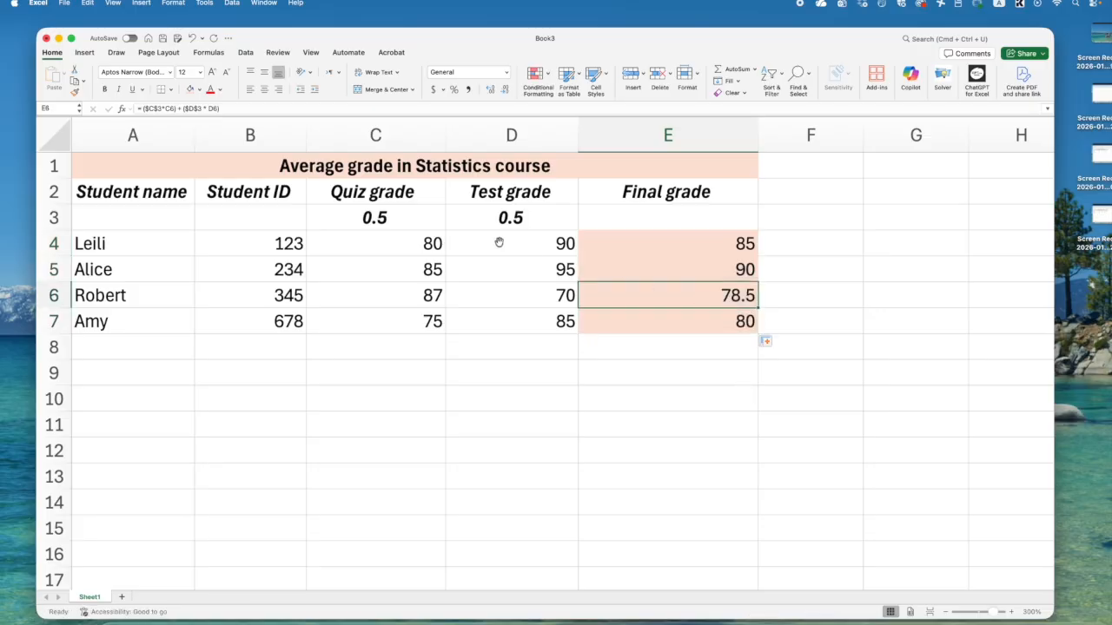
{"action": "left_click", "coordinate": [401, 109]}
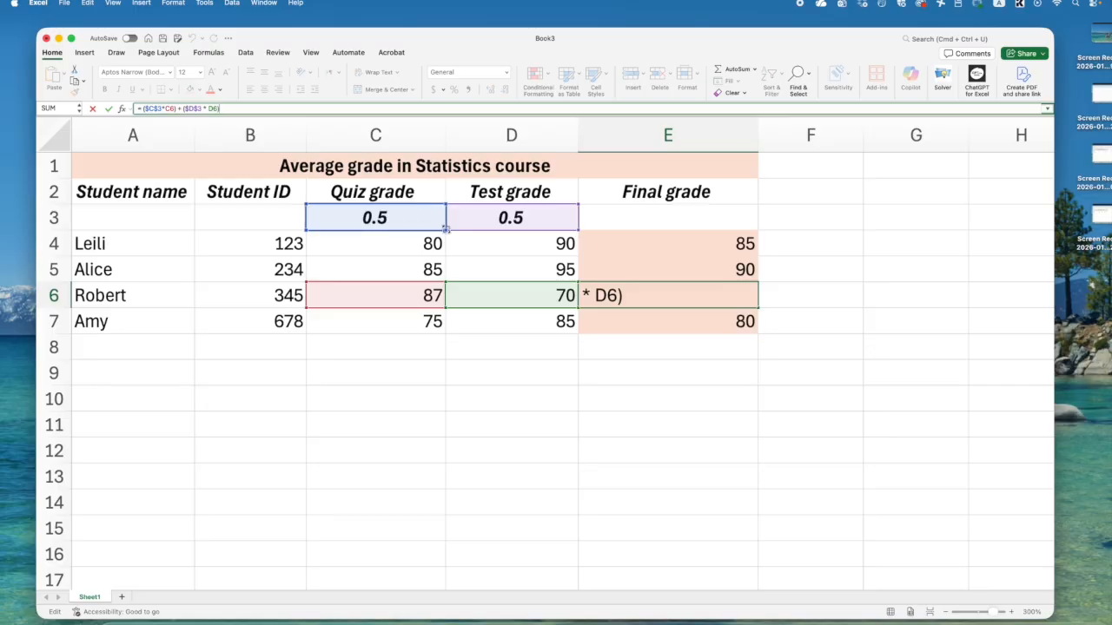
{"action": "key", "text": "Return"}
{"action": "key", "text": "F2"}
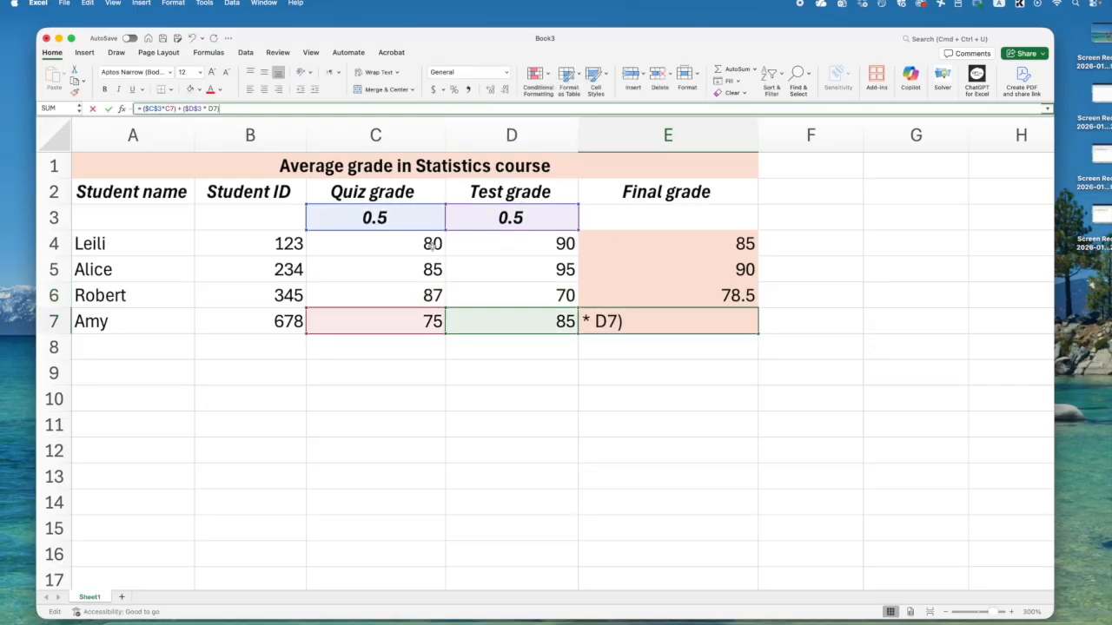
{"action": "key", "text": "Return"}
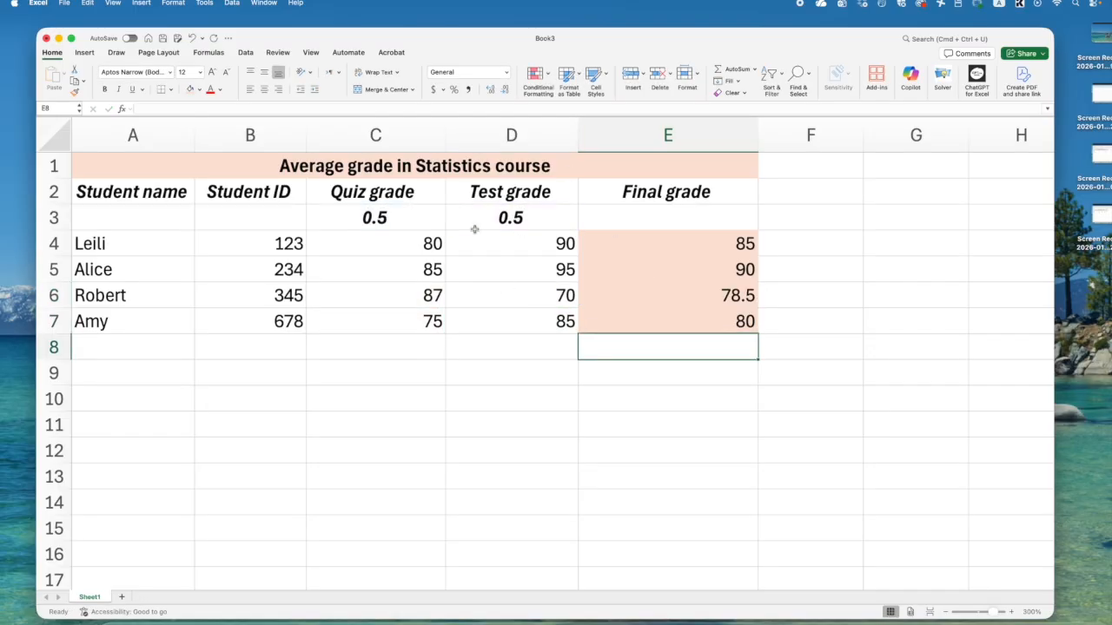
Set the quiz weight in C3 to 0.35 and the test weight in D3 to 0.65.
{"action": "left_click", "coordinate": [408, 220]}
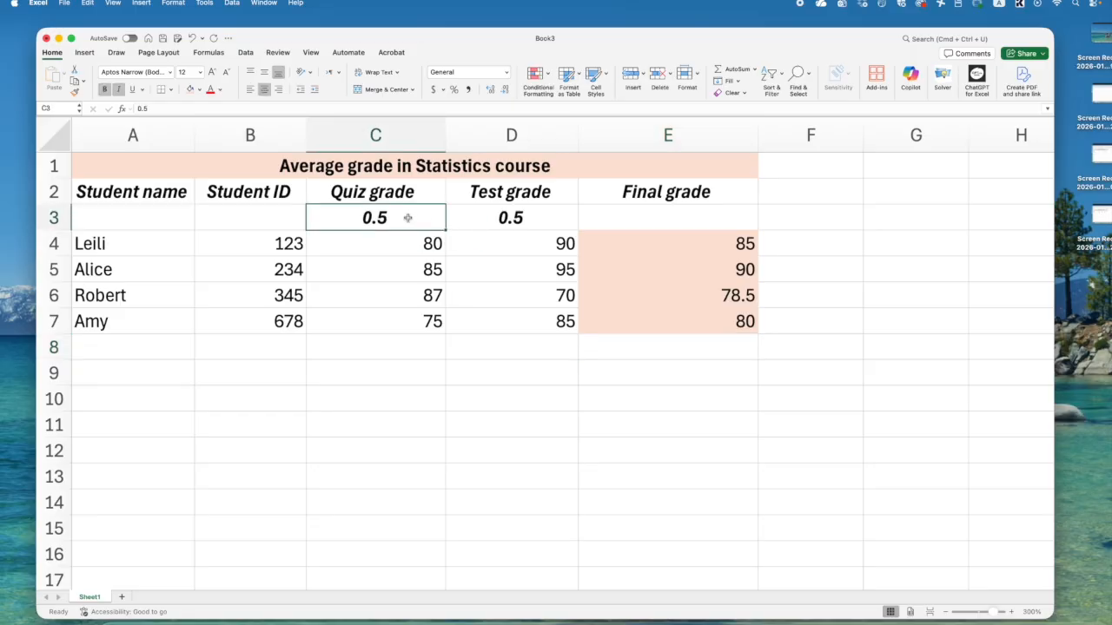
{"action": "type", "text": "035"}
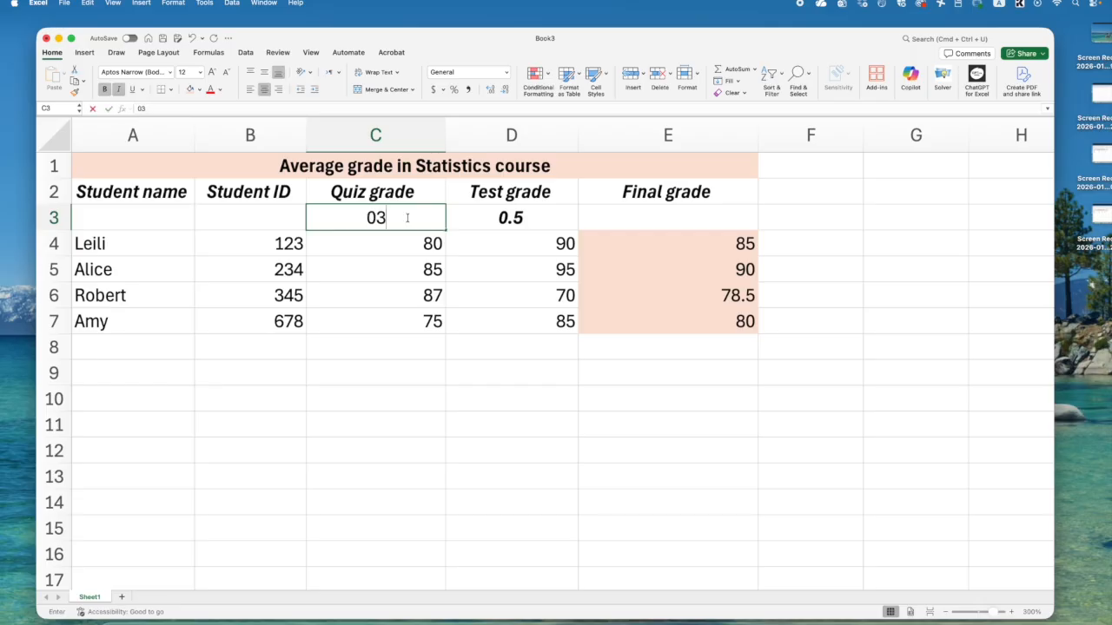
{"action": "key", "text": "BackSpace"}
{"action": "key", "text": "BackSpace"}
{"action": "type", "text": ".35"}
{"action": "left_click", "coordinate": [482, 225]}
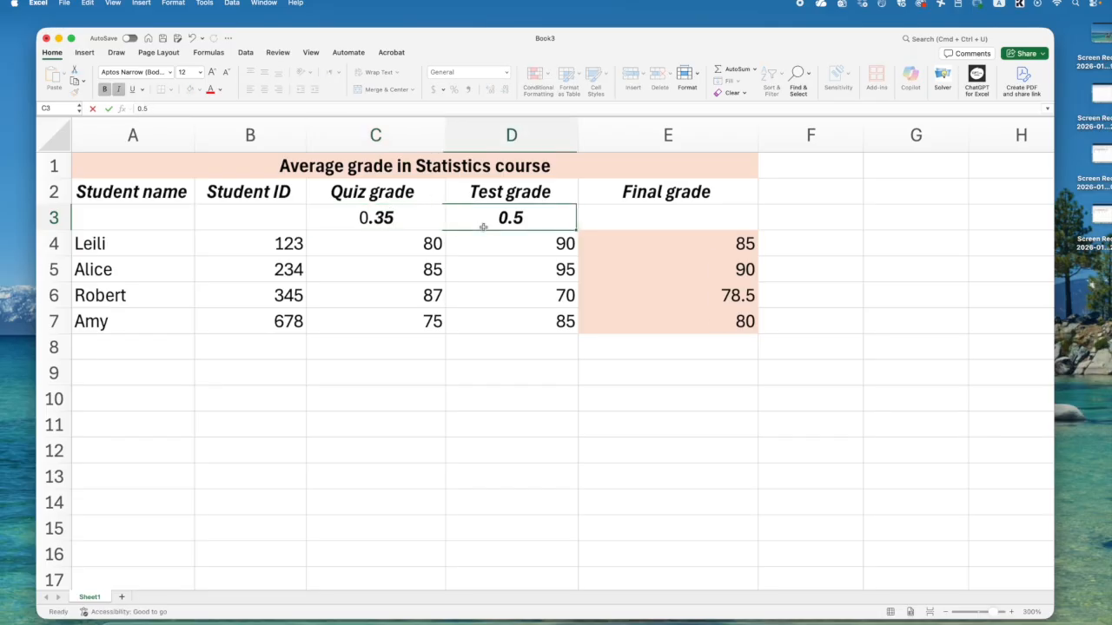
{"action": "type", "text": "0.65"}
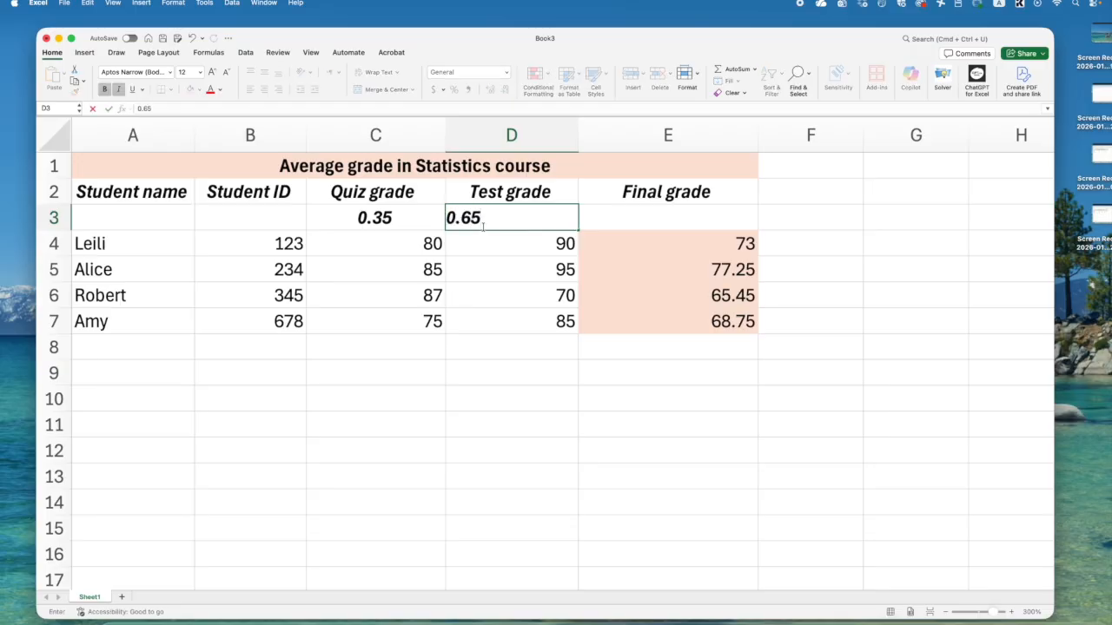
{"action": "key", "text": "Return"}
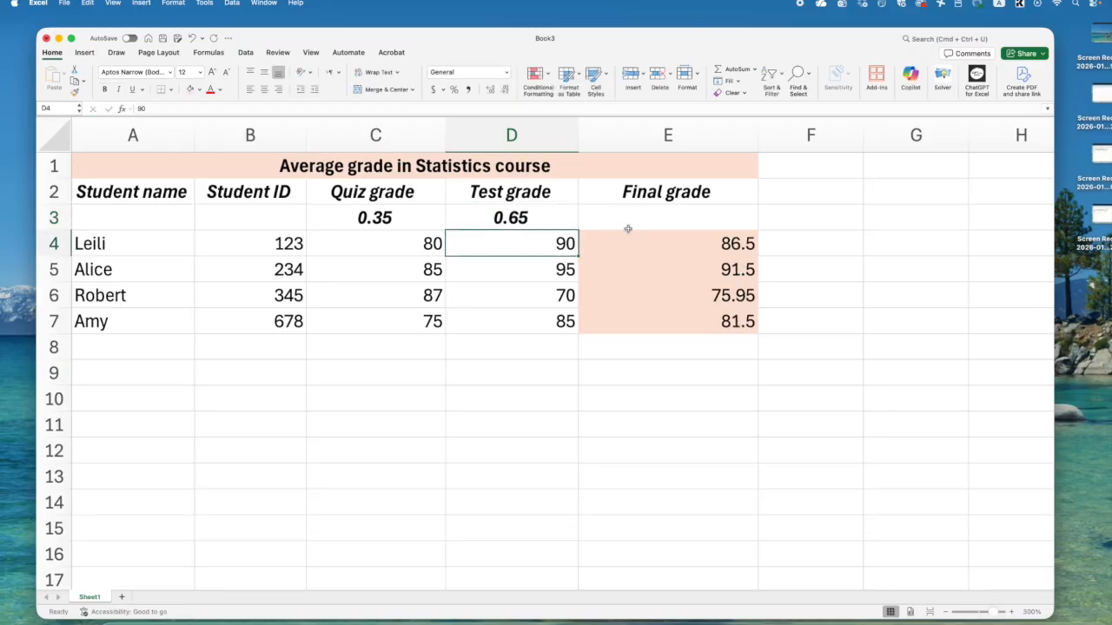
{"action": "left_click_drag", "start_coordinate": [364, 217], "coordinate": [521, 221]}
{"action": "left_click_drag", "start_coordinate": [660, 243], "coordinate": [660, 323]}
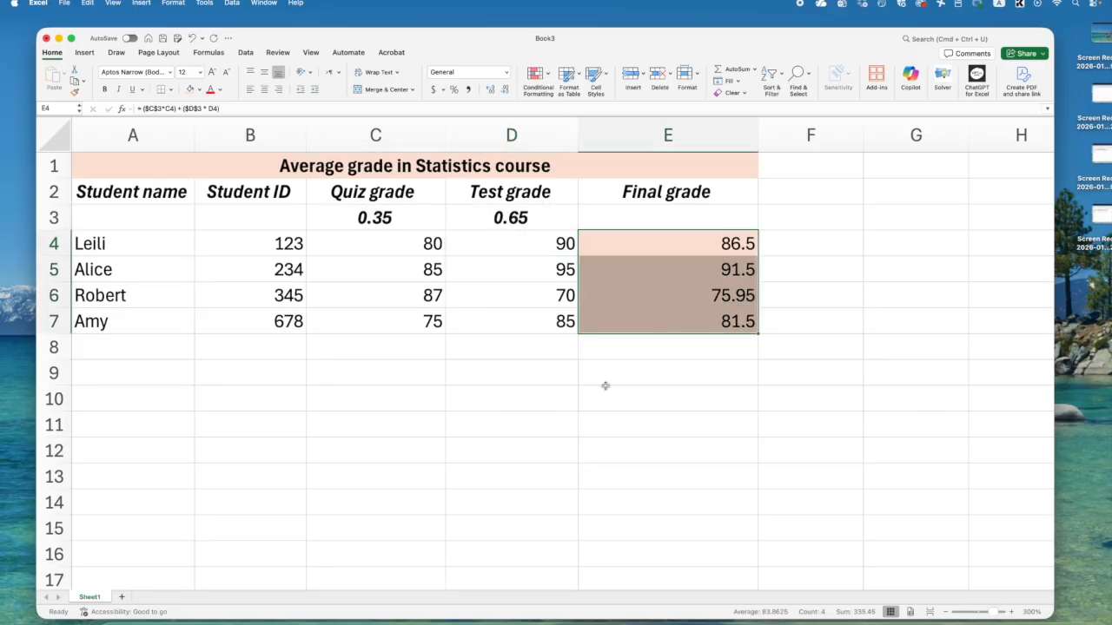
Set the first student's quiz grade in C4 to 85 and check the final grade.
{"action": "left_click", "coordinate": [382, 237]}
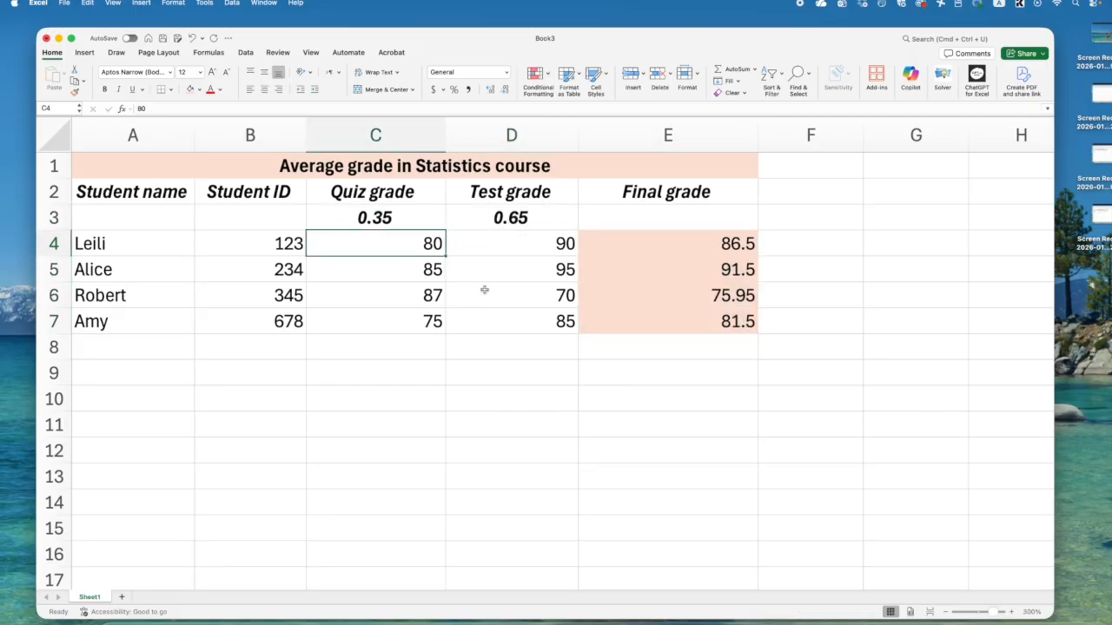
{"action": "type", "text": "85"}
{"action": "left_click", "coordinate": [676, 268]}
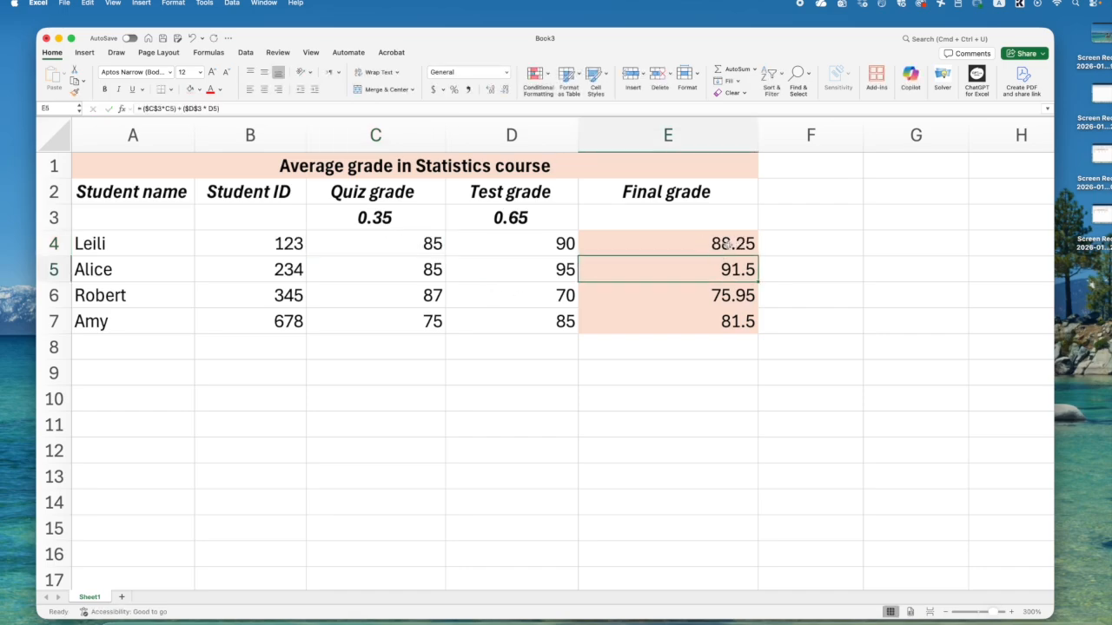
{"action": "left_click", "coordinate": [704, 398]}
{"action": "left_click", "coordinate": [407, 233]}
{"action": "left_click", "coordinate": [424, 382]}
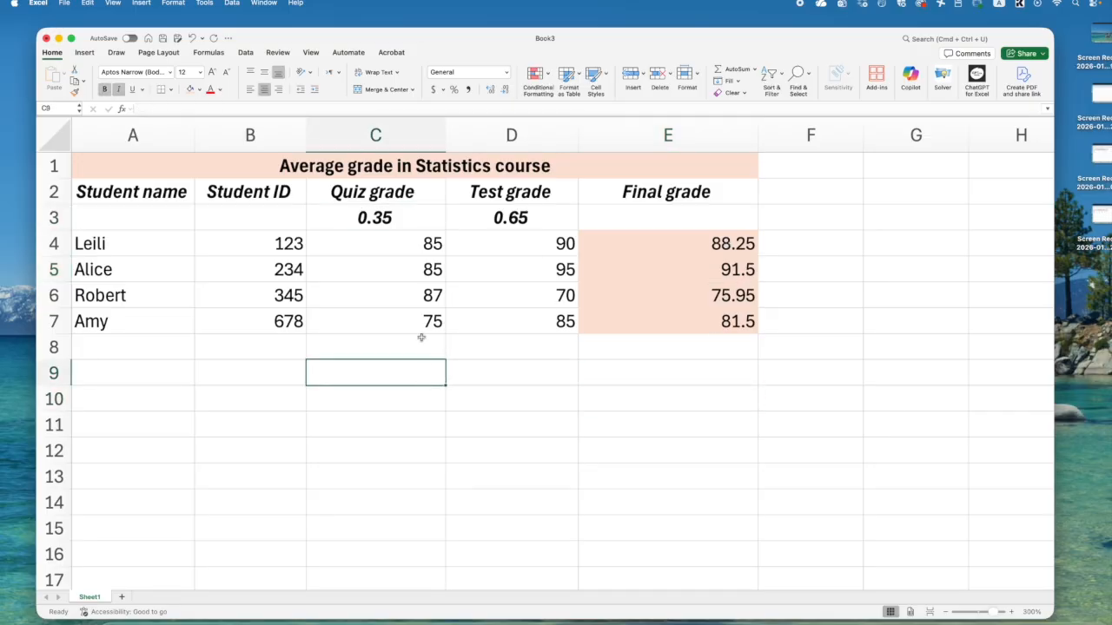
Replace the test weight in D3 with the formula =1-C3 so it depends on the quiz weight.
{"action": "left_click", "coordinate": [483, 224]}
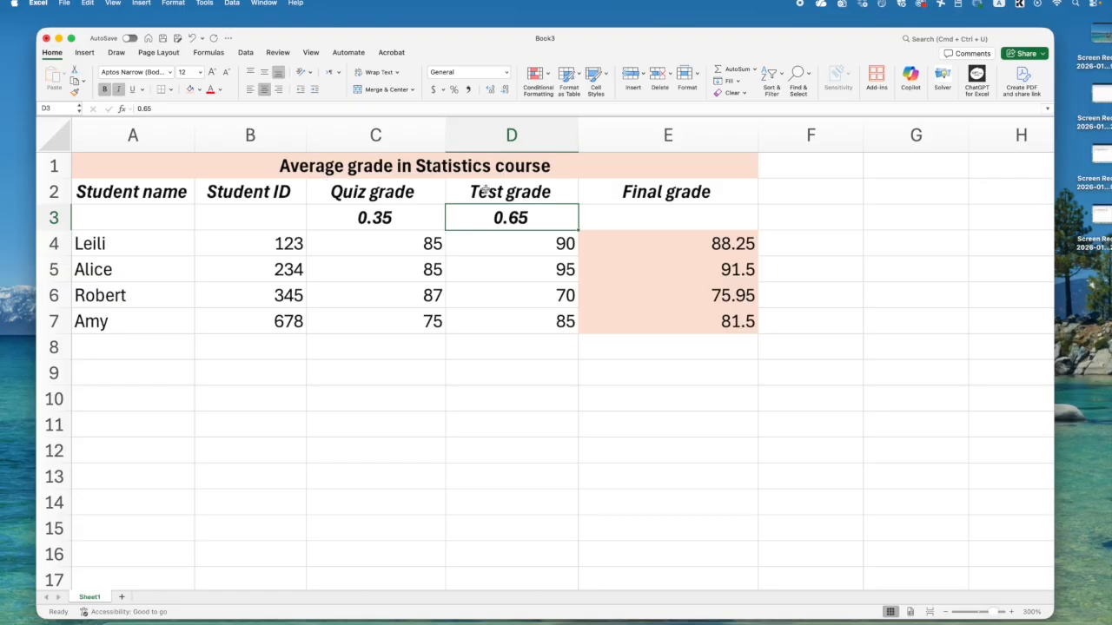
{"action": "type", "text": "="}
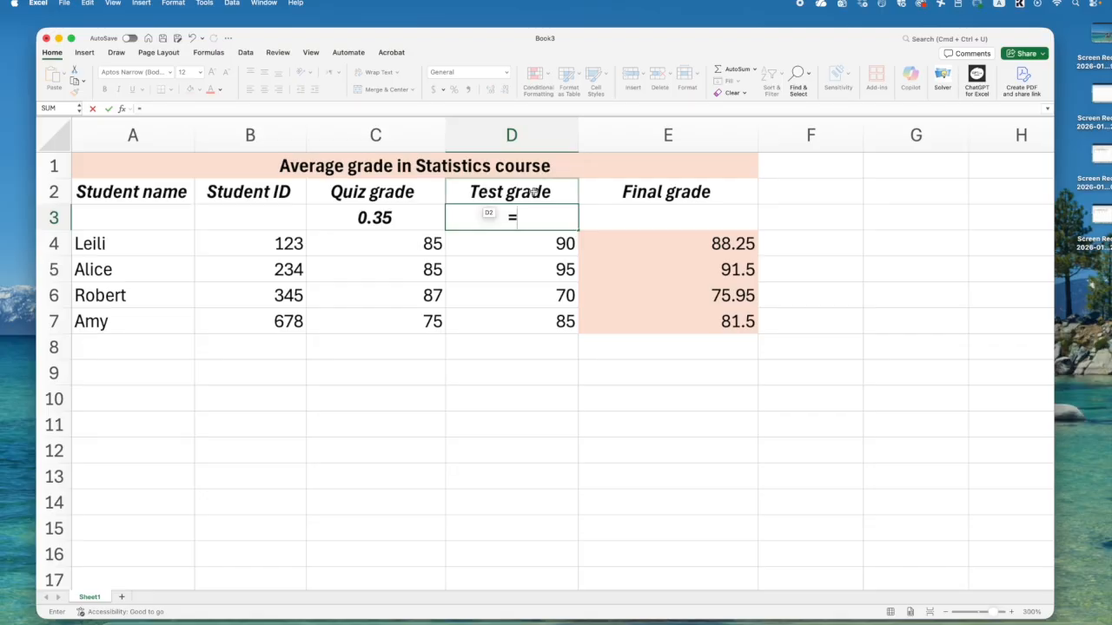
{"action": "type", "text": "1-"}
{"action": "left_click", "coordinate": [441, 218]}
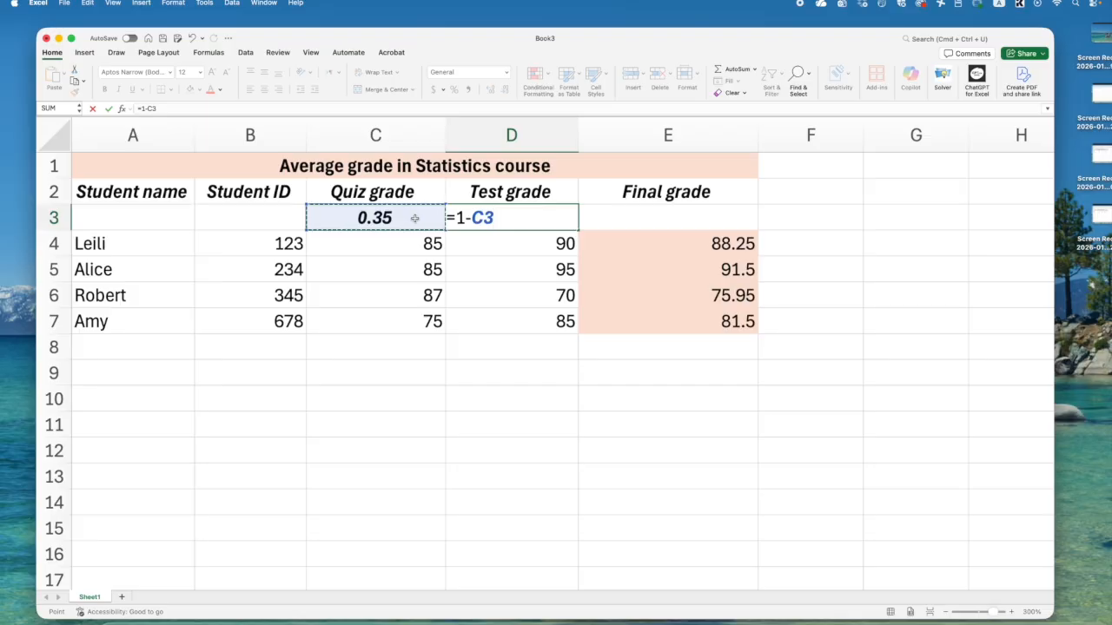
{"action": "key", "text": "Return"}
Set the quiz weight in C3 to 0.4.
{"action": "left_click", "coordinate": [408, 218]}
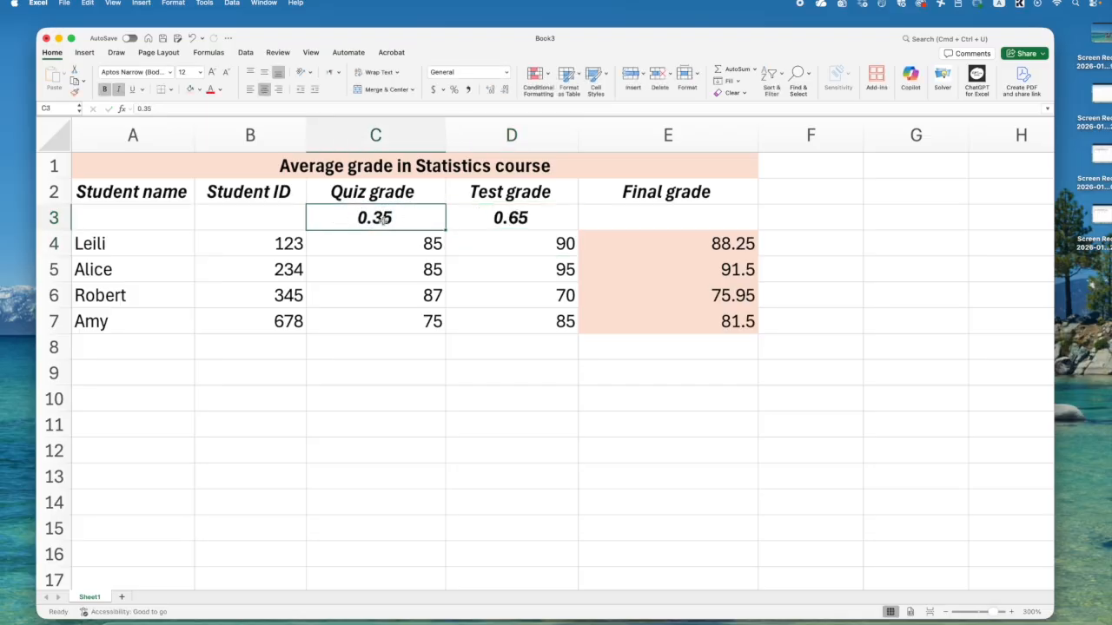
{"action": "type", "text": "0.4"}
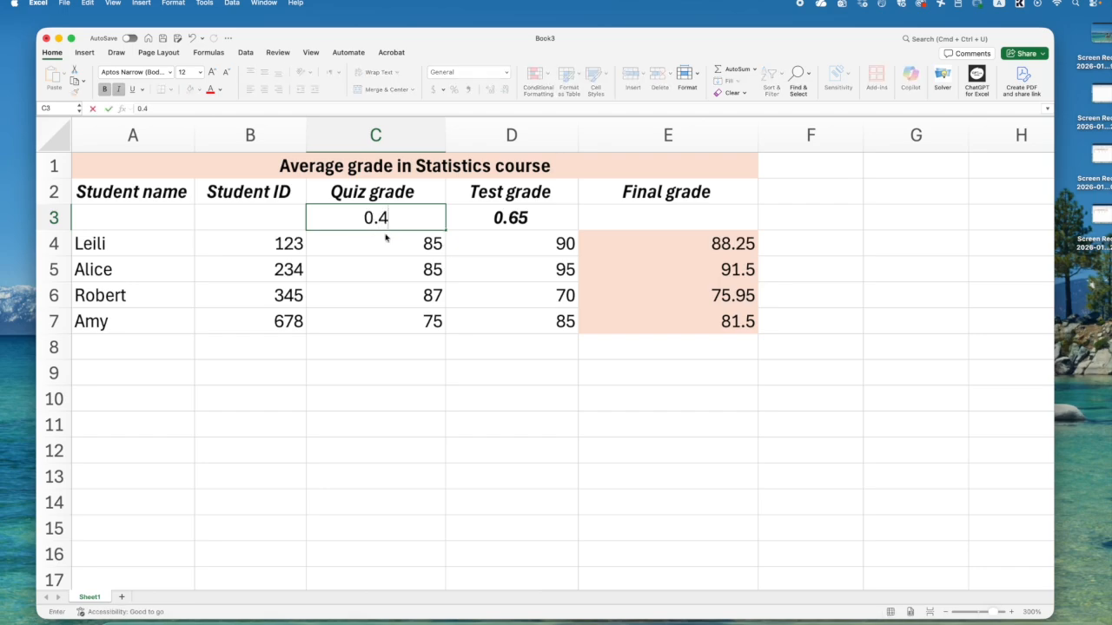
{"action": "key", "text": "Return"}
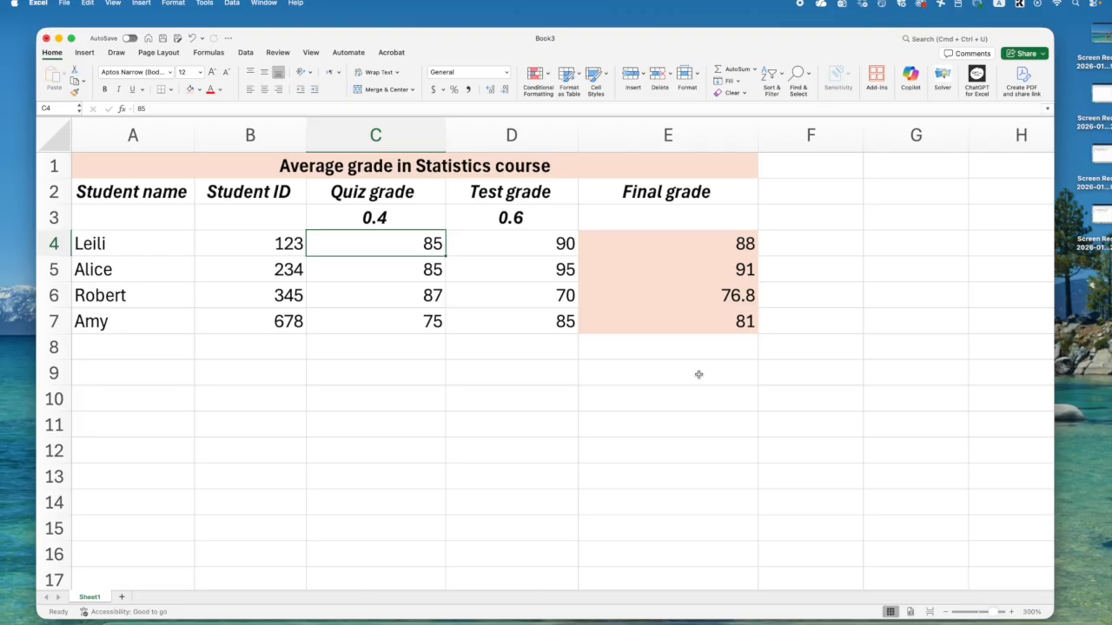
Calculate the average of the four final grades in E9 with the formula =(E4+E5+E6+E7)/4.
{"action": "left_click", "coordinate": [626, 373]}
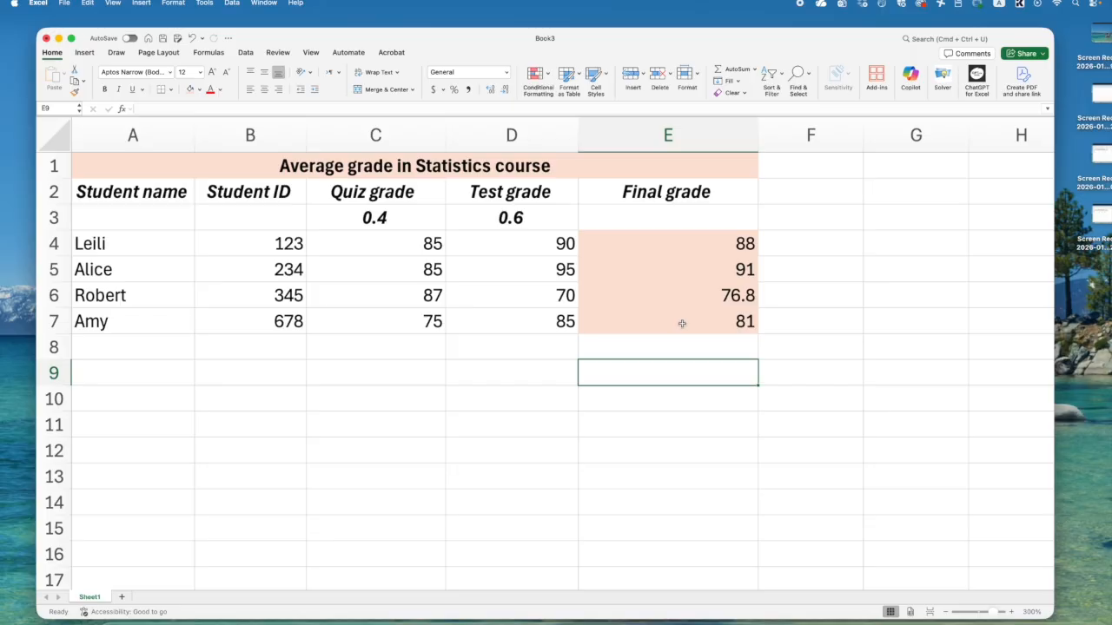
{"action": "type", "text": "="}
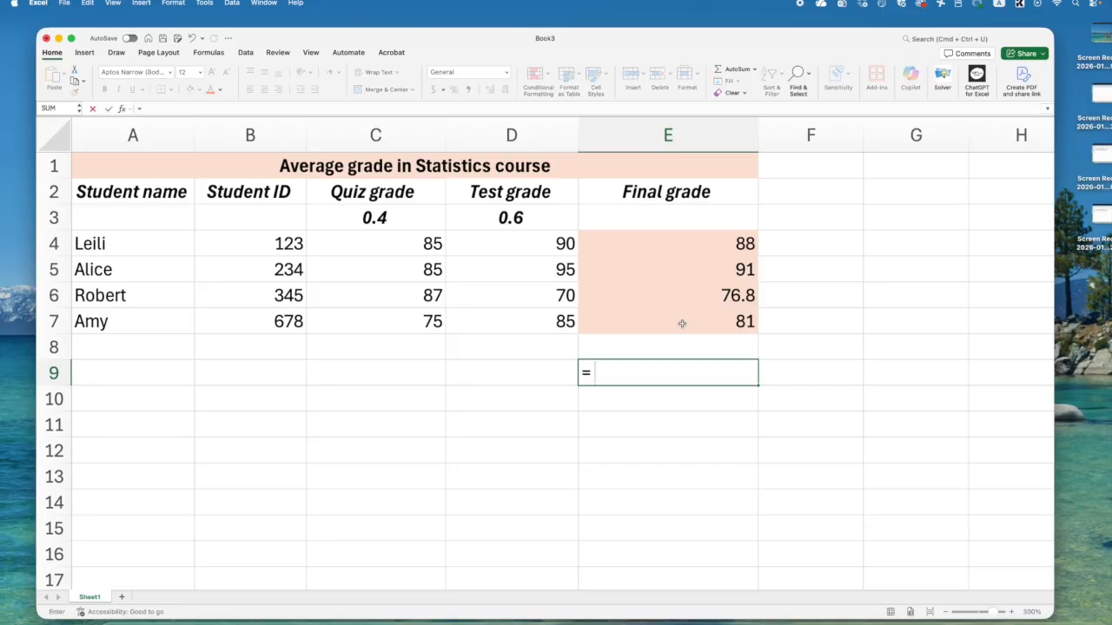
{"action": "type", "text": " ("}
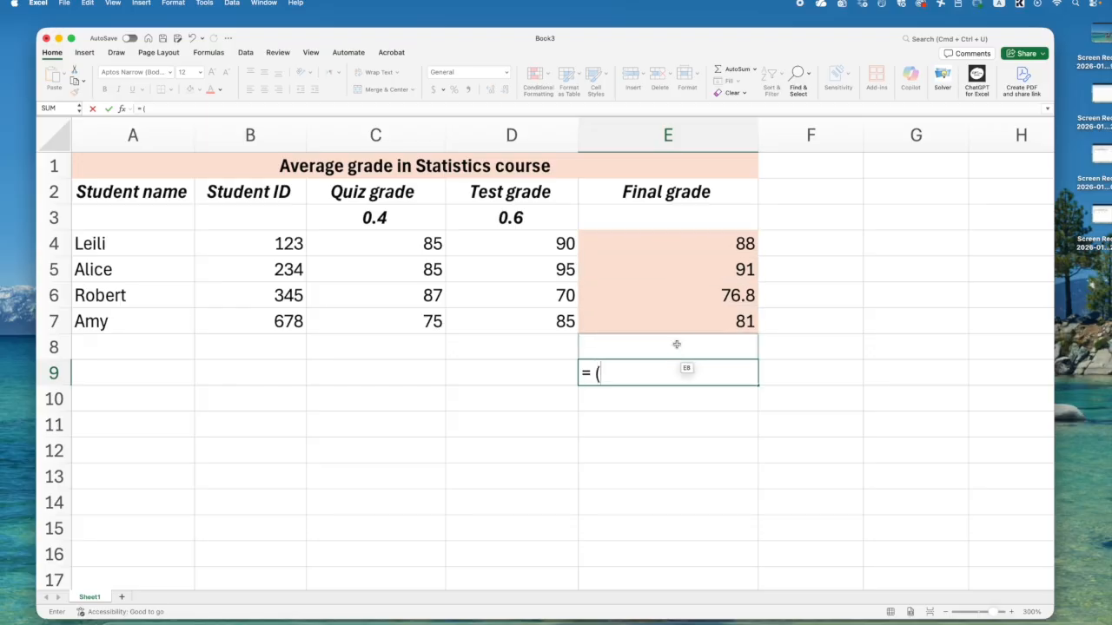
{"action": "left_click", "coordinate": [682, 232]}
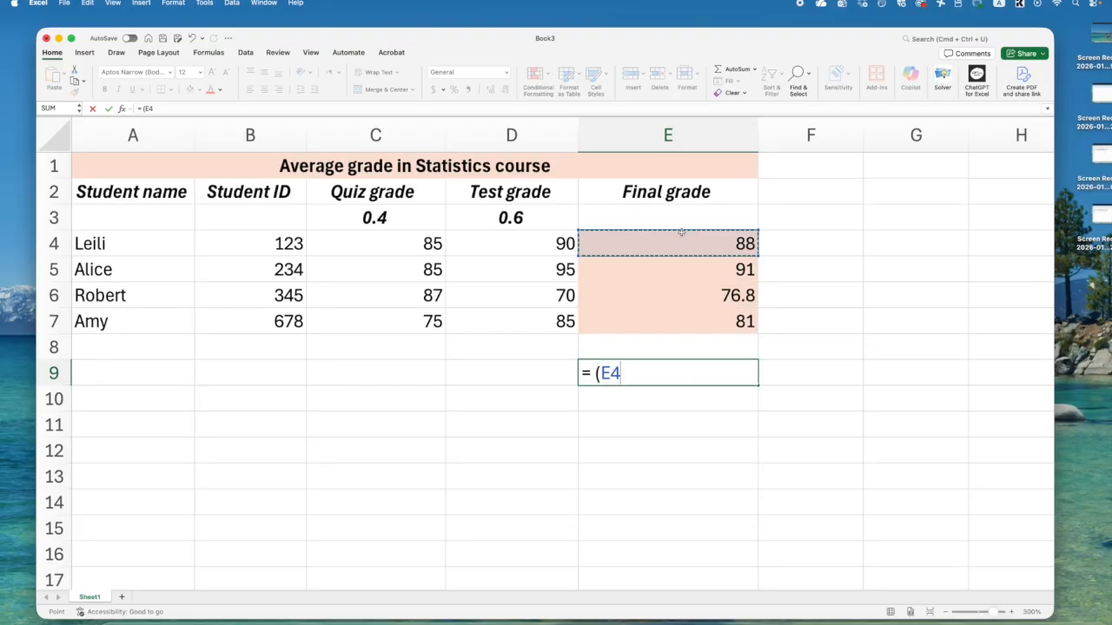
{"action": "type", "text": "+"}
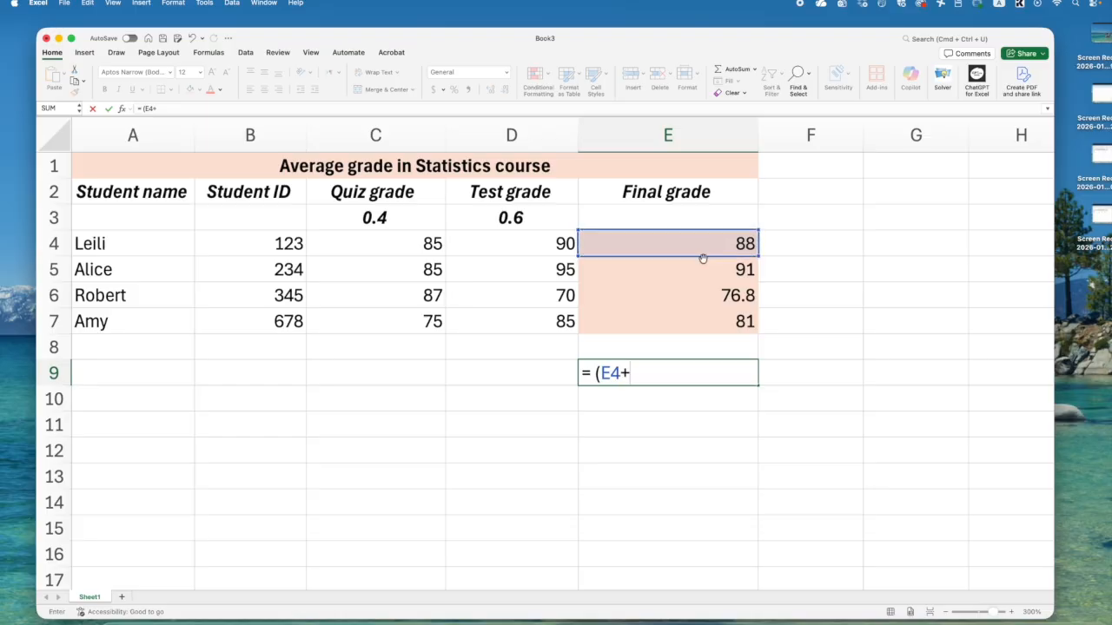
{"action": "left_click", "coordinate": [704, 267]}
{"action": "type", "text": "+"}
{"action": "left_click", "coordinate": [709, 294]}
{"action": "type", "text": "+"}
{"action": "left_click", "coordinate": [711, 323]}
{"action": "type", "text": "+"}
{"action": "key", "text": "BackSpace"}
{"action": "type", "text": ")"}
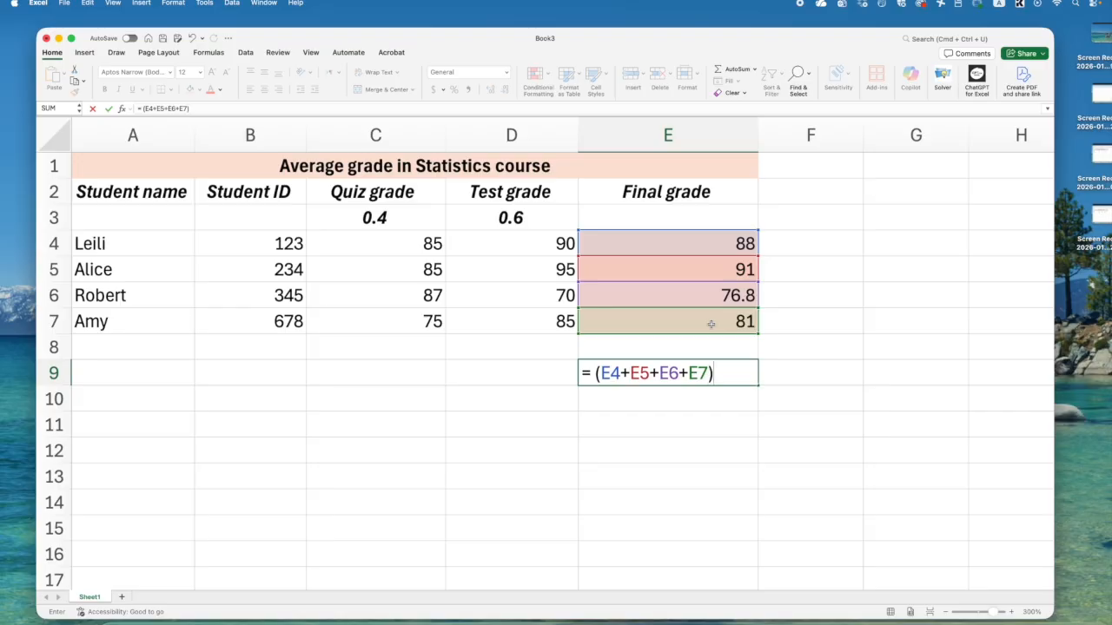
{"action": "type", "text": "/4"}
{"action": "key", "text": "Return"}
{"action": "left_click", "coordinate": [711, 373]}
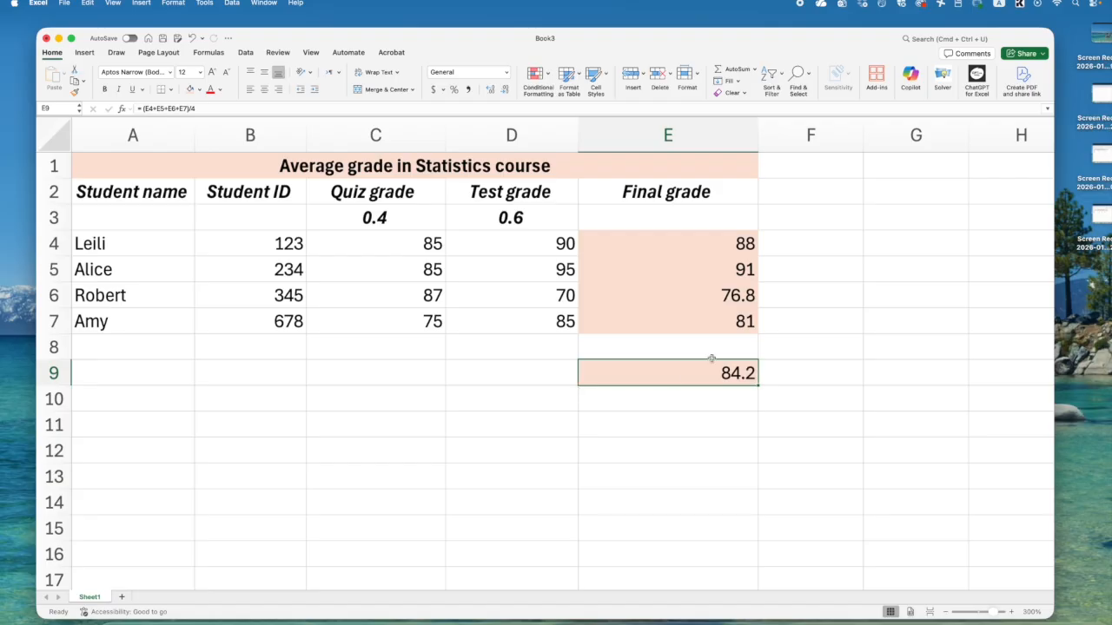
Calculate the same class average in E10 with the SUM function, using the formula =SUM(E4:E7)/4.
{"action": "left_click", "coordinate": [721, 395]}
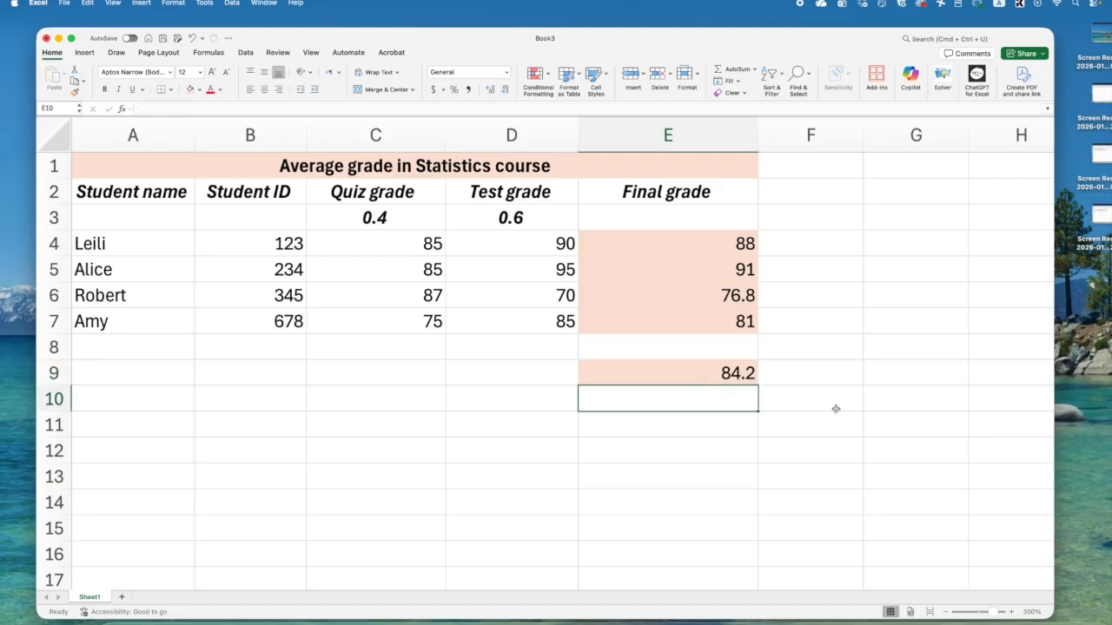
{"action": "type", "text": "="}
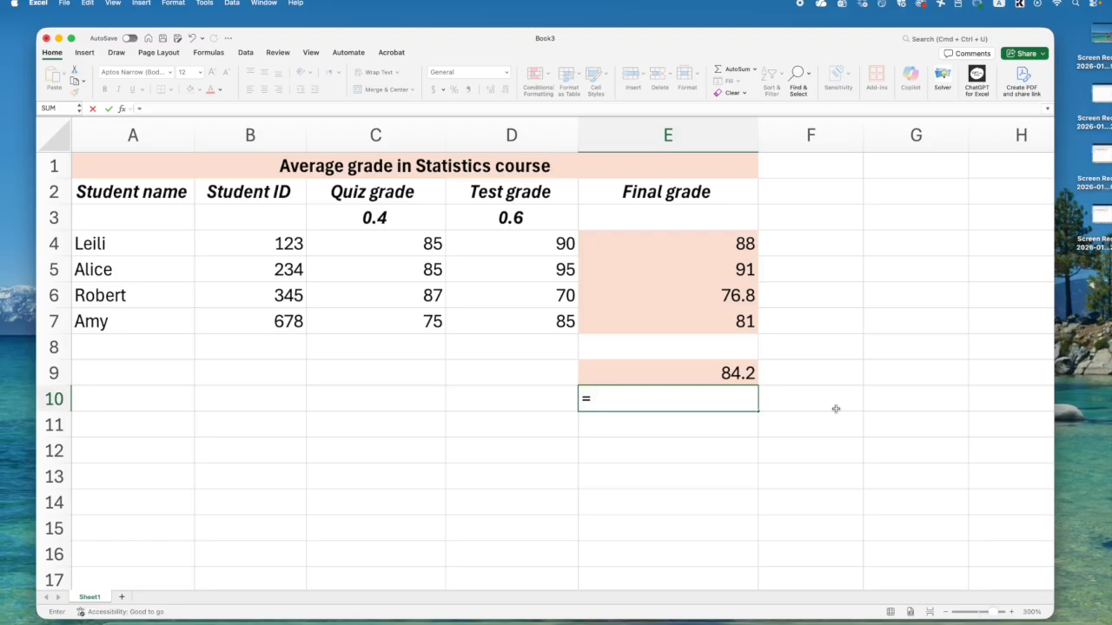
{"action": "type", "text": "sum"}
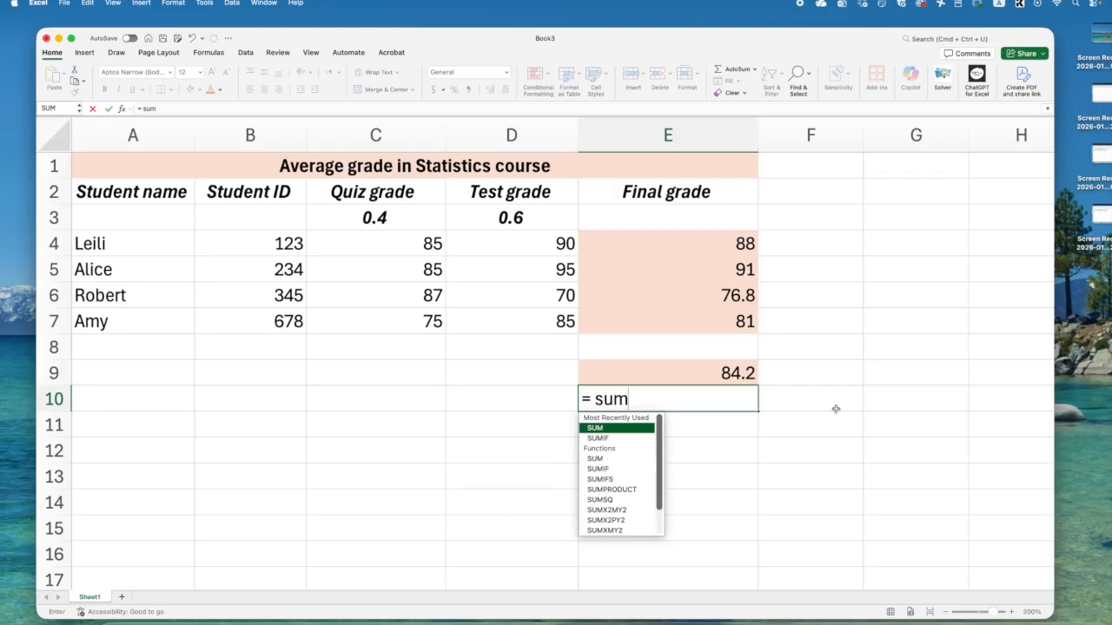
{"action": "type", "text": "("}
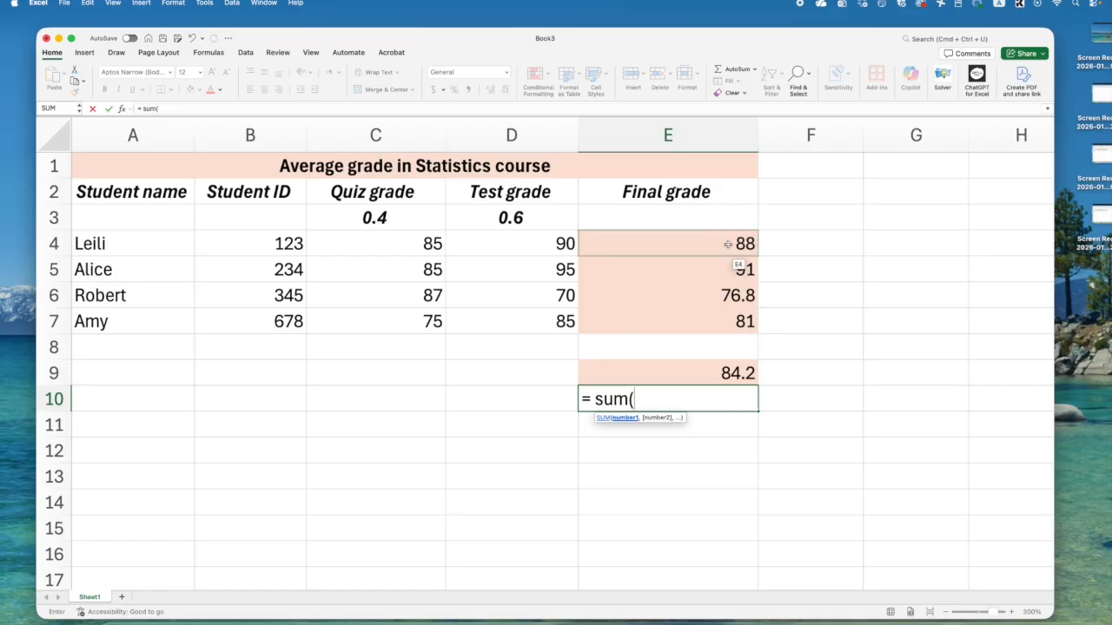
{"action": "left_click_drag", "start_coordinate": [728, 244], "coordinate": [728, 320]}
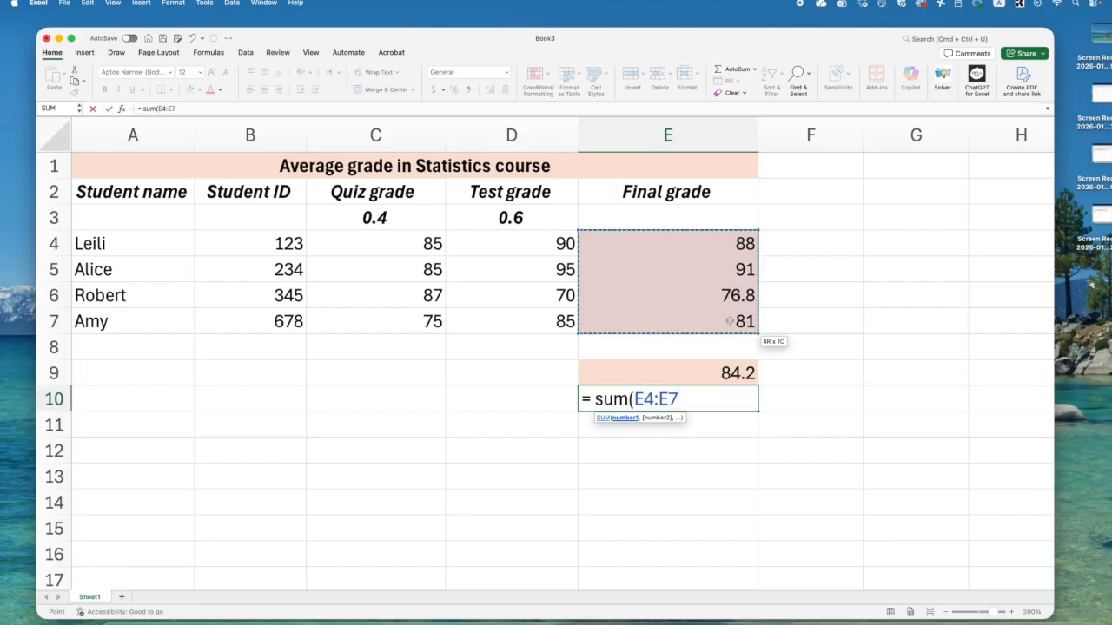
{"action": "left_click_drag", "start_coordinate": [728, 240], "coordinate": [726, 320]}
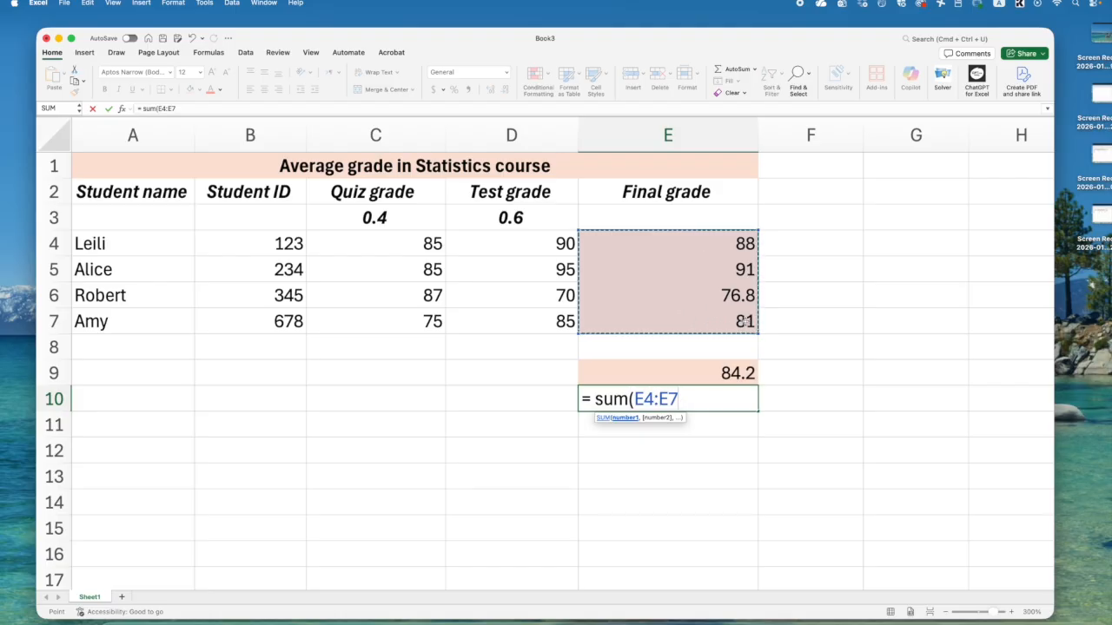
{"action": "type", "text": ")"}
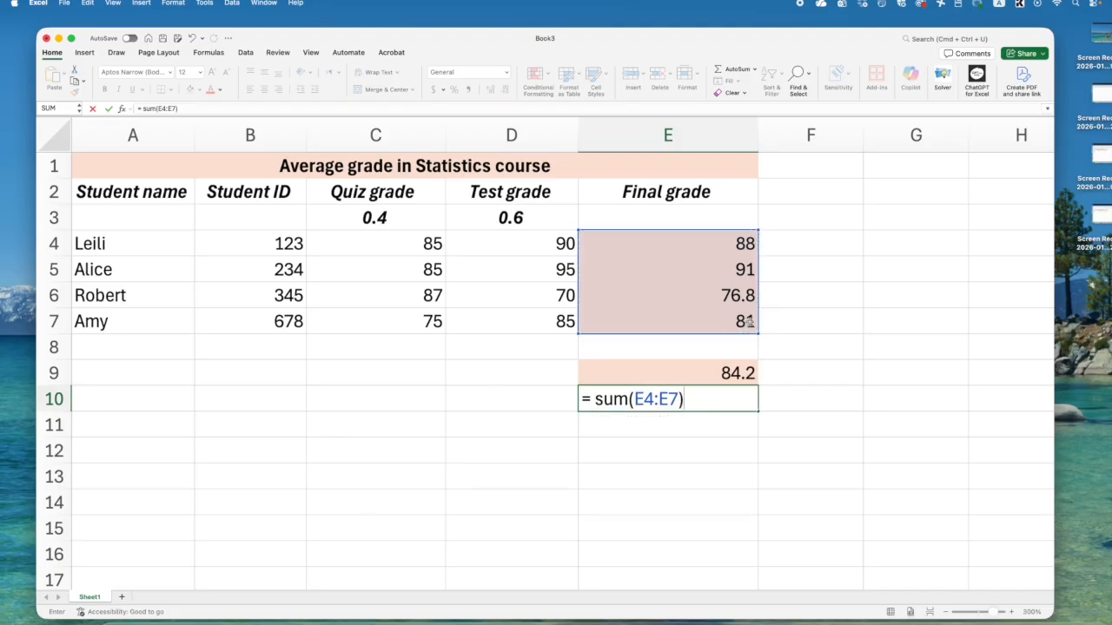
{"action": "type", "text": "/4"}
{"action": "key", "text": "Return"}
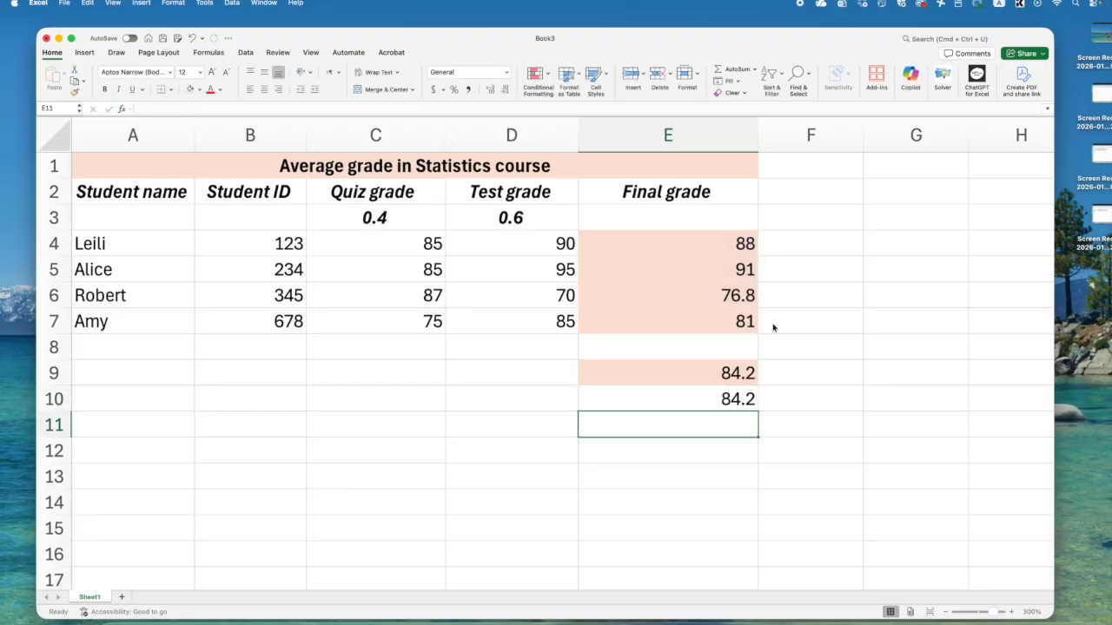
Calculate the class average in E11 with the AVERAGE function, using the formula =AVERAGE(E4:E7).
{"action": "type", "text": "="}
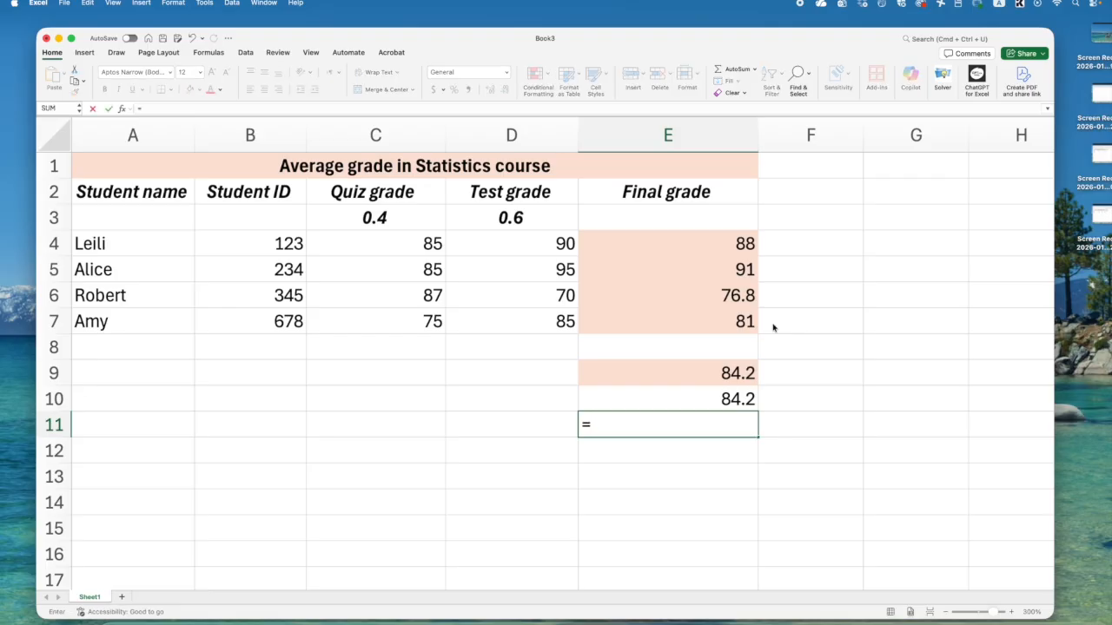
{"action": "type", "text": "average"}
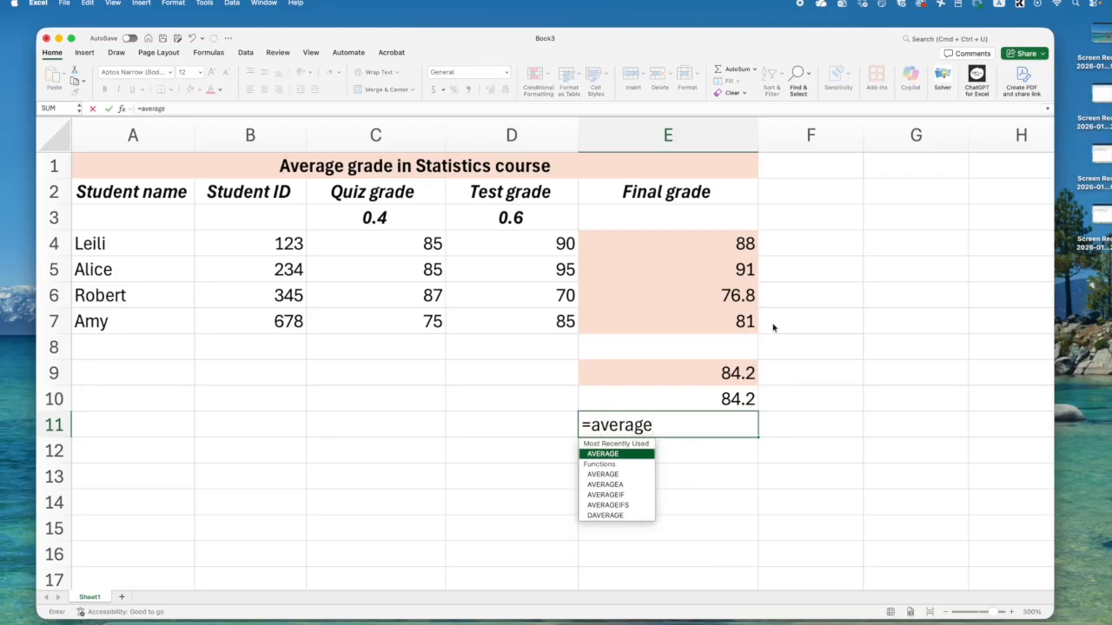
{"action": "double_click", "coordinate": [627, 449]}
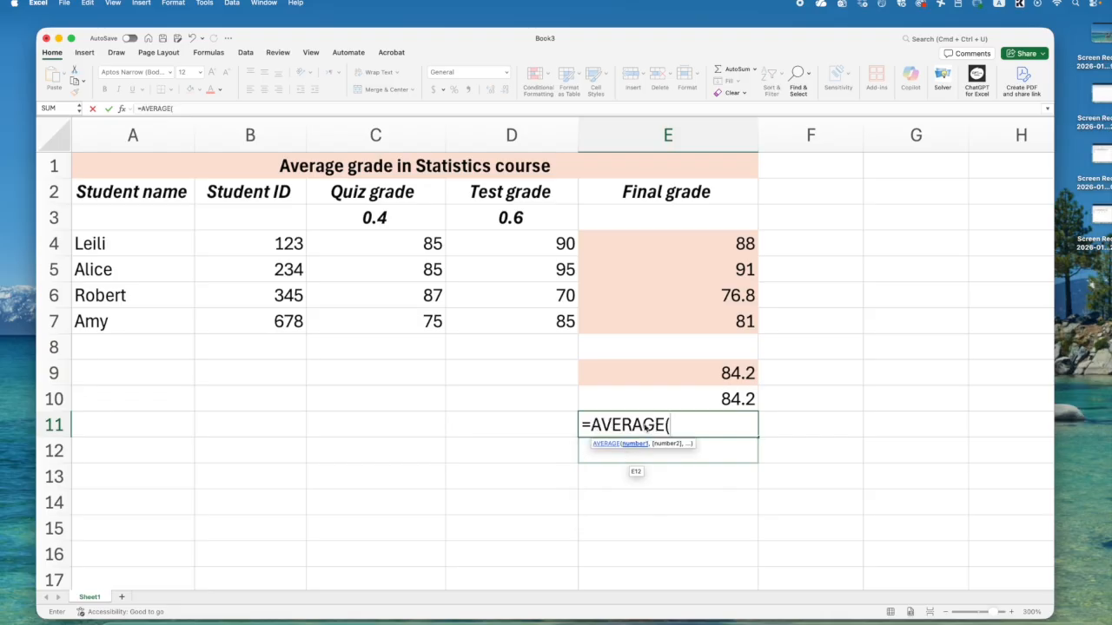
{"action": "left_click_drag", "start_coordinate": [730, 242], "coordinate": [724, 327]}
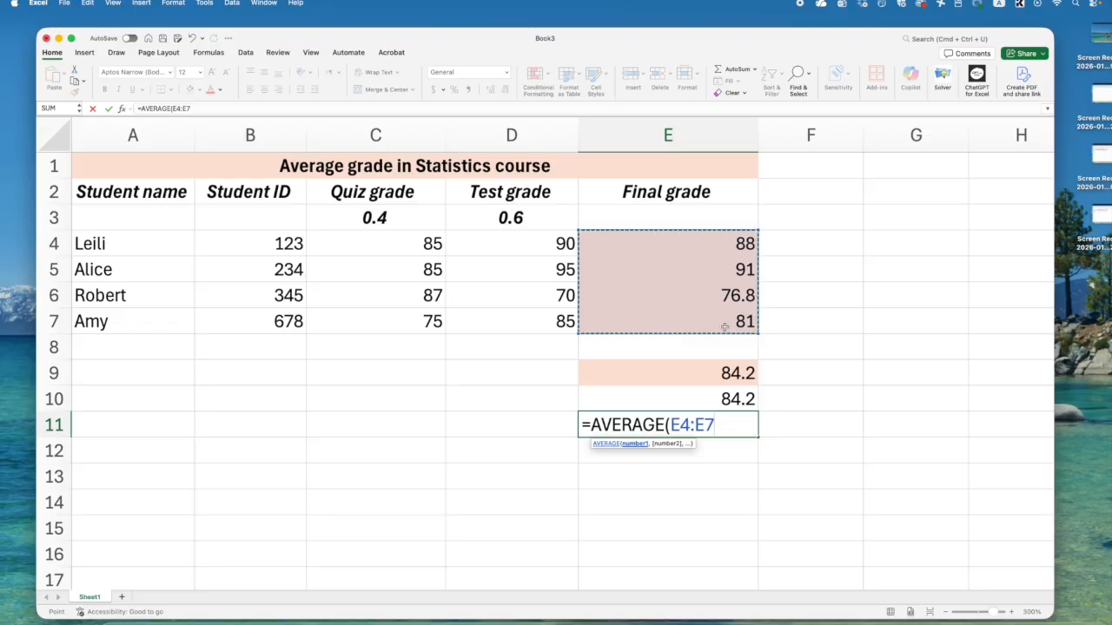
{"action": "type", "text": ")"}
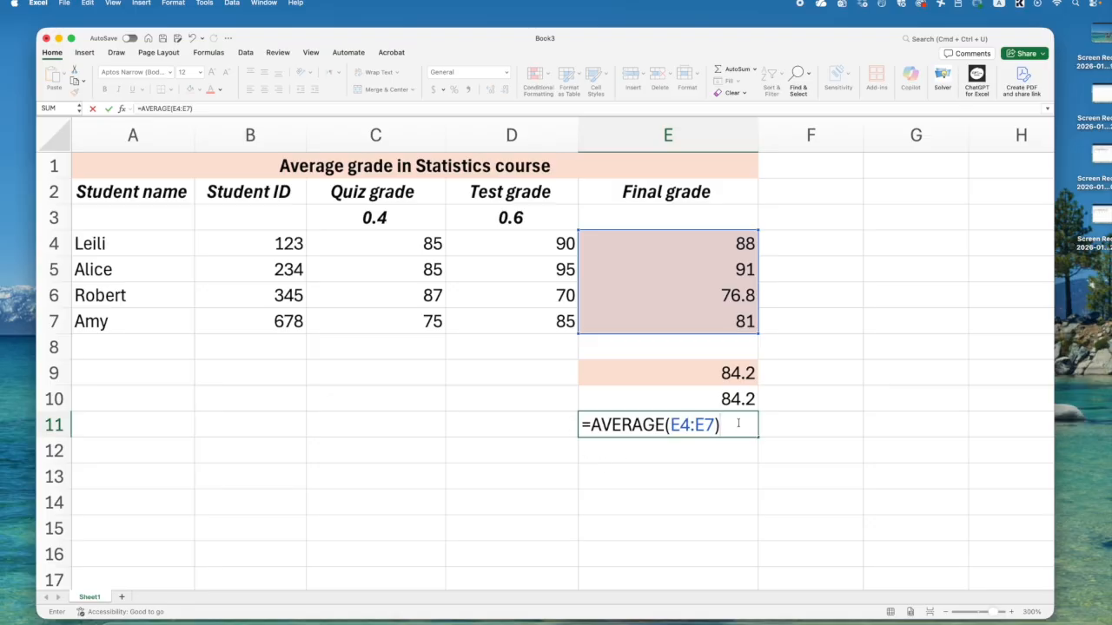
{"action": "key", "text": "Return"}
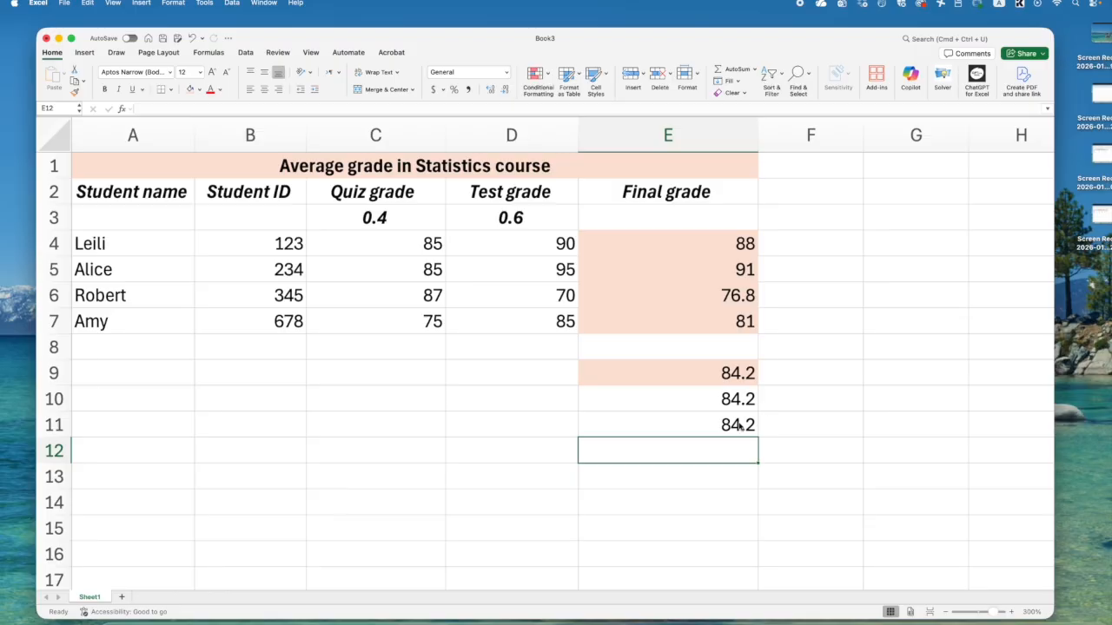